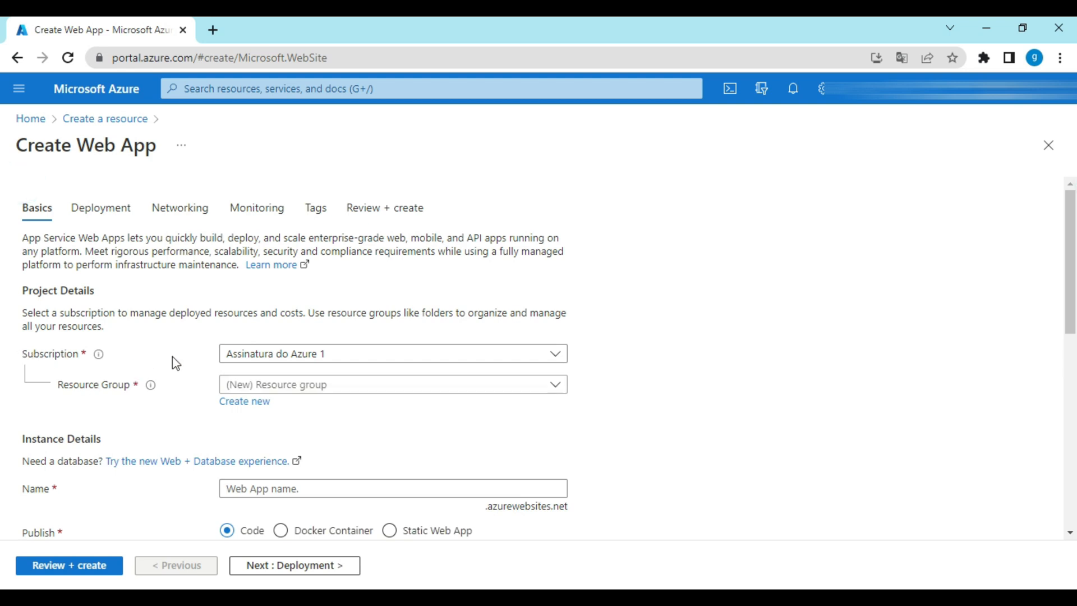
# Assign the web app to the existing PortfolioResources resource group
pyautogui.click(286, 388)
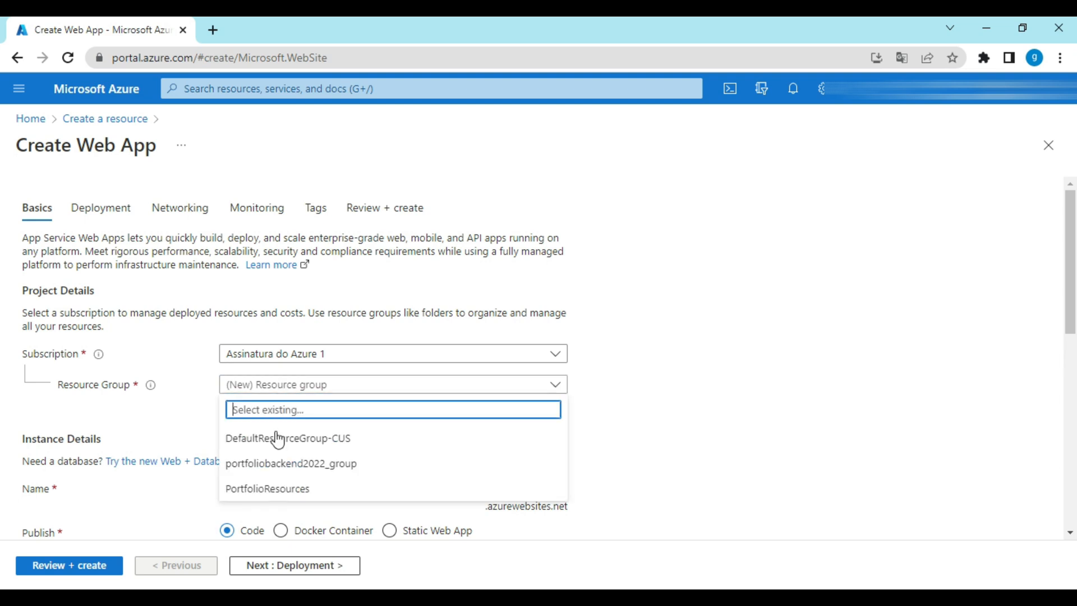
pyautogui.click(264, 489)
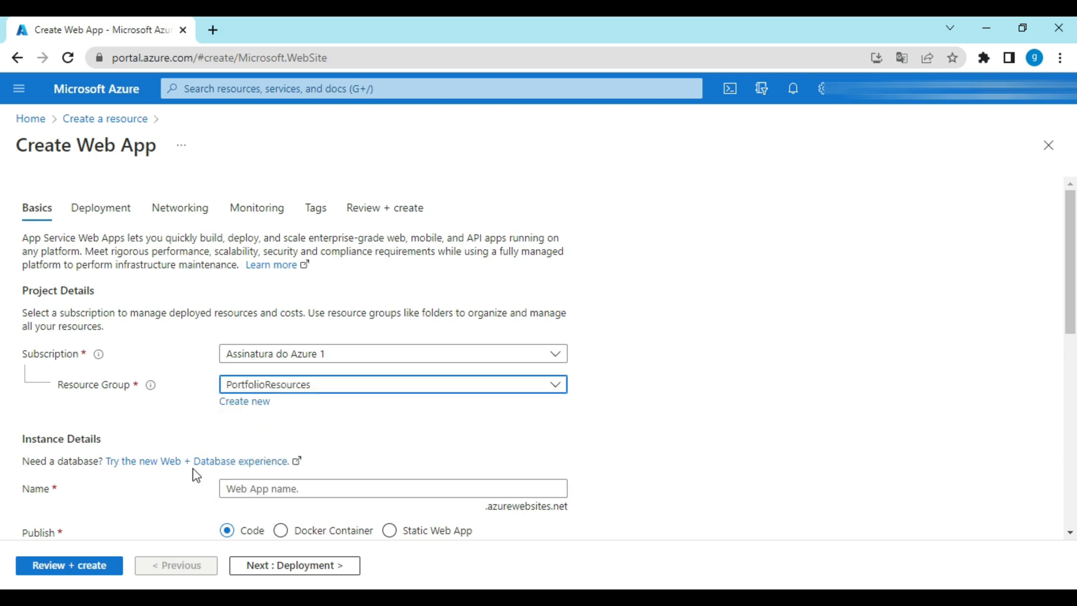
# Switch to Notepad++ and copy the web app name AzureBackendWIN from the Credentials.txt notes
pyautogui.moveTo(1073, 307); pyautogui.dragTo(1052, 404)
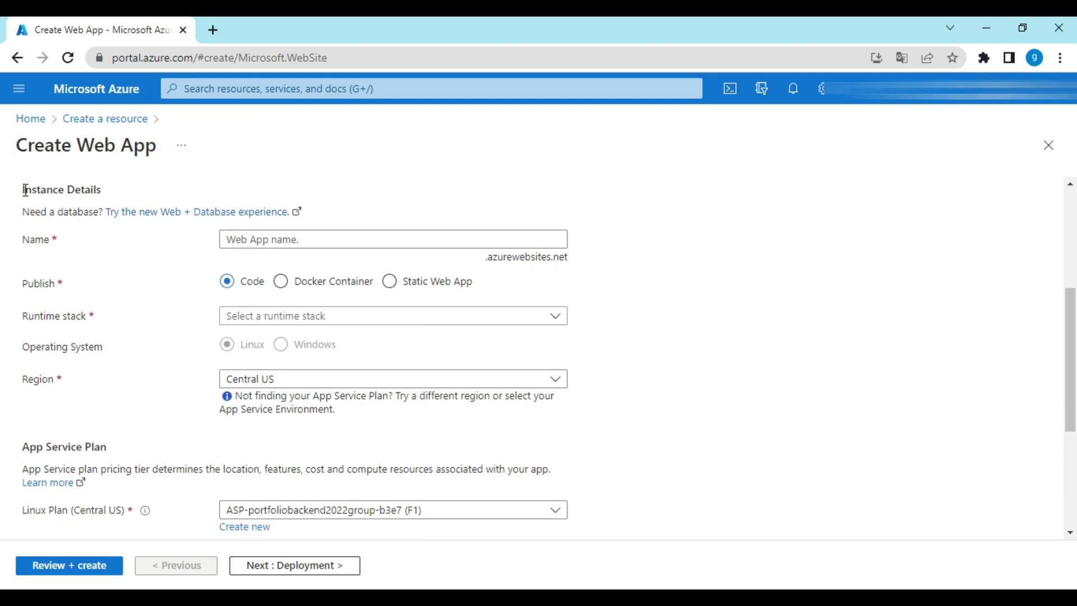
pyautogui.scroll(2, 25, 190)
pyautogui.moveTo(23, 278); pyautogui.dragTo(107, 283)
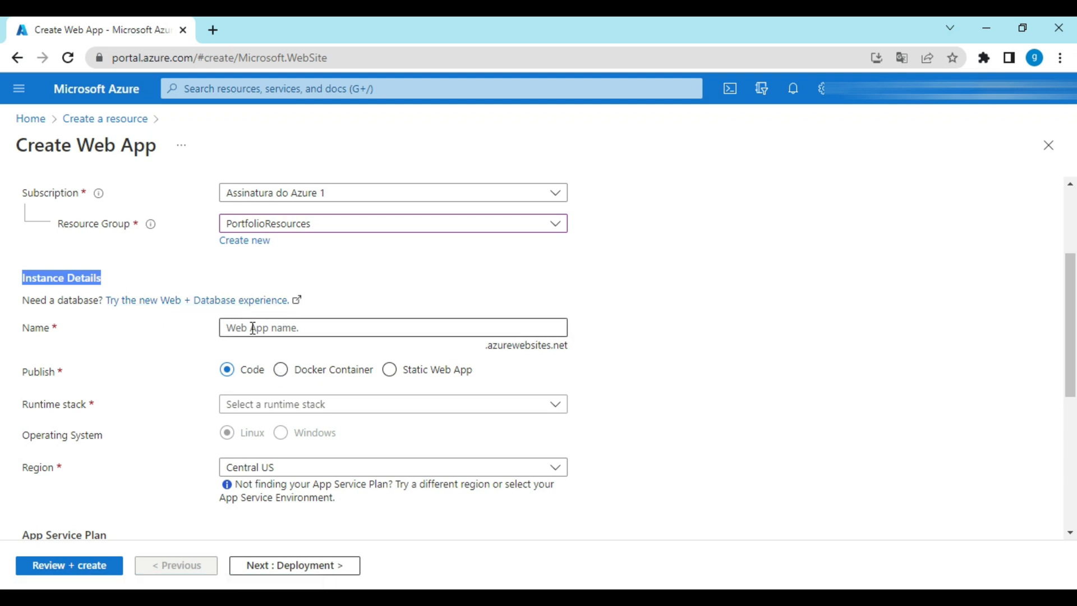
pyautogui.moveTo(29, 332); pyautogui.dragTo(49, 332)
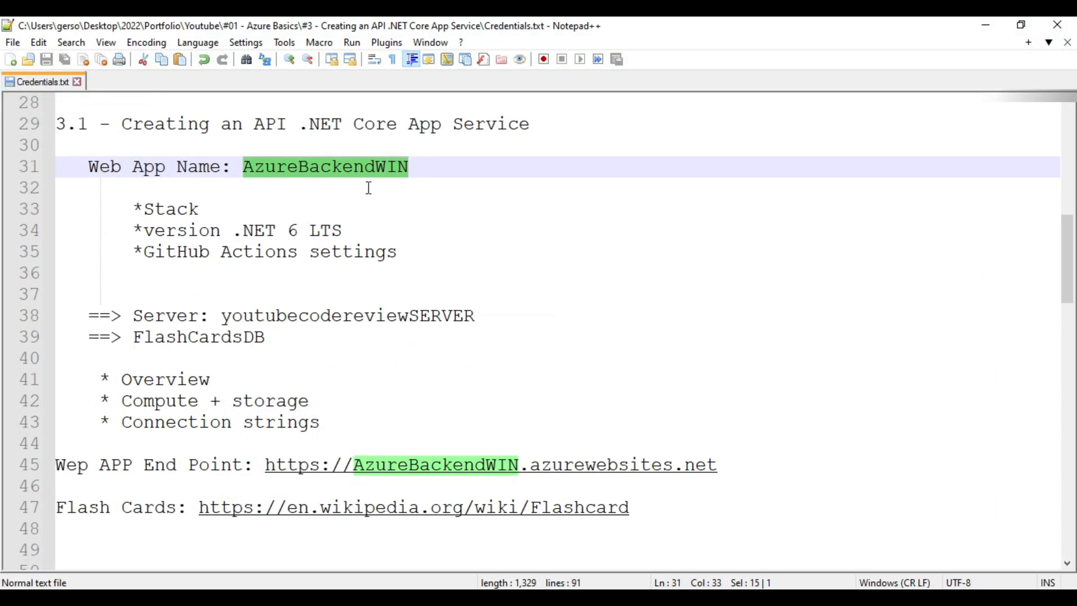
pyautogui.rightClick(341, 164)
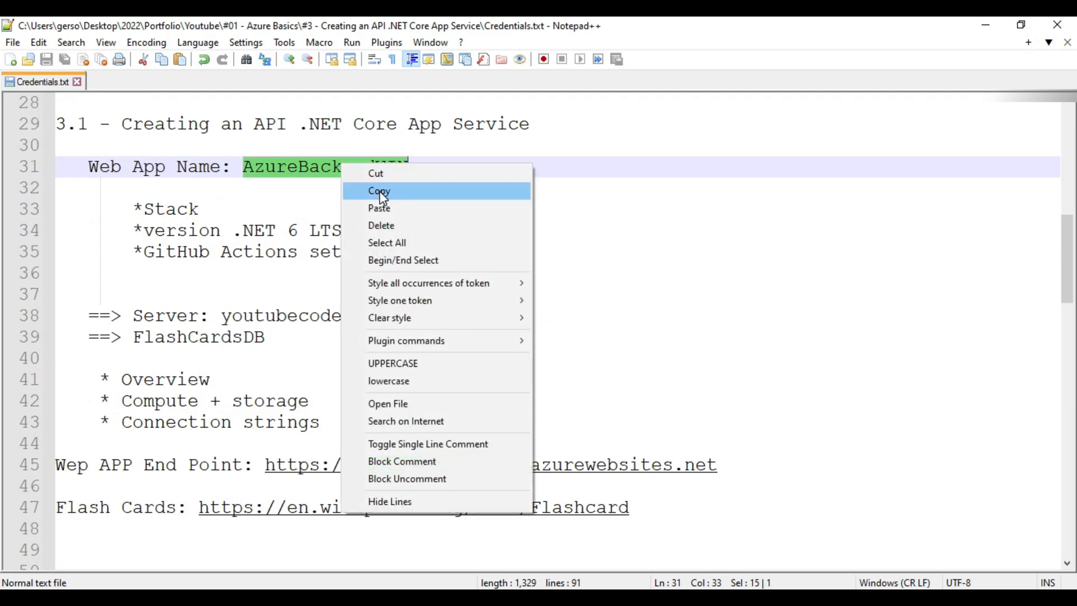
pyautogui.click(381, 191)
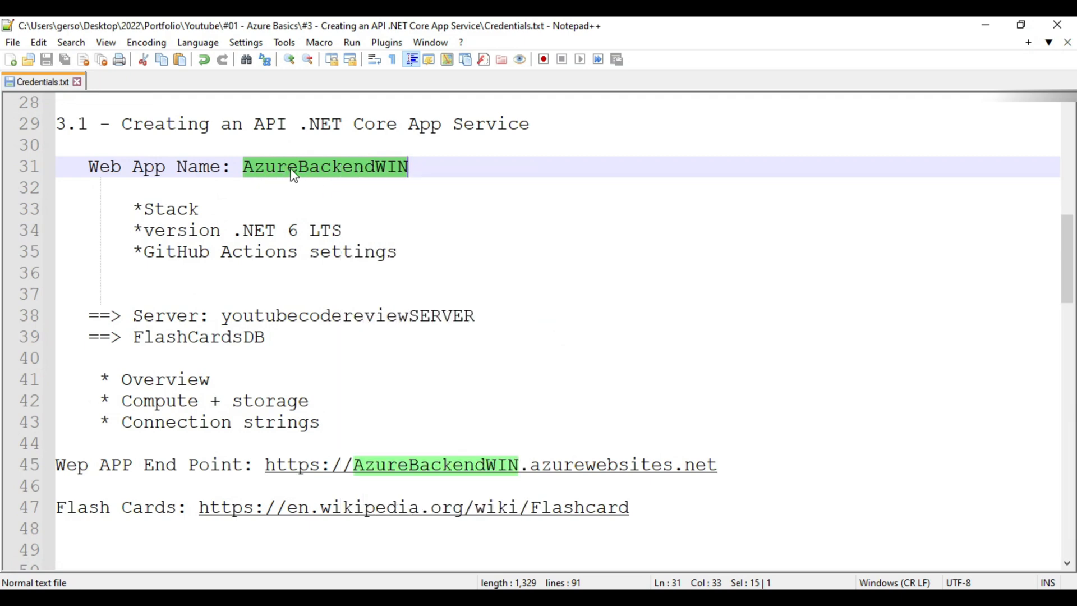
# Return to the Azure portal and enter AzureBackendWIN as the web app's name
pyautogui.click(982, 26)
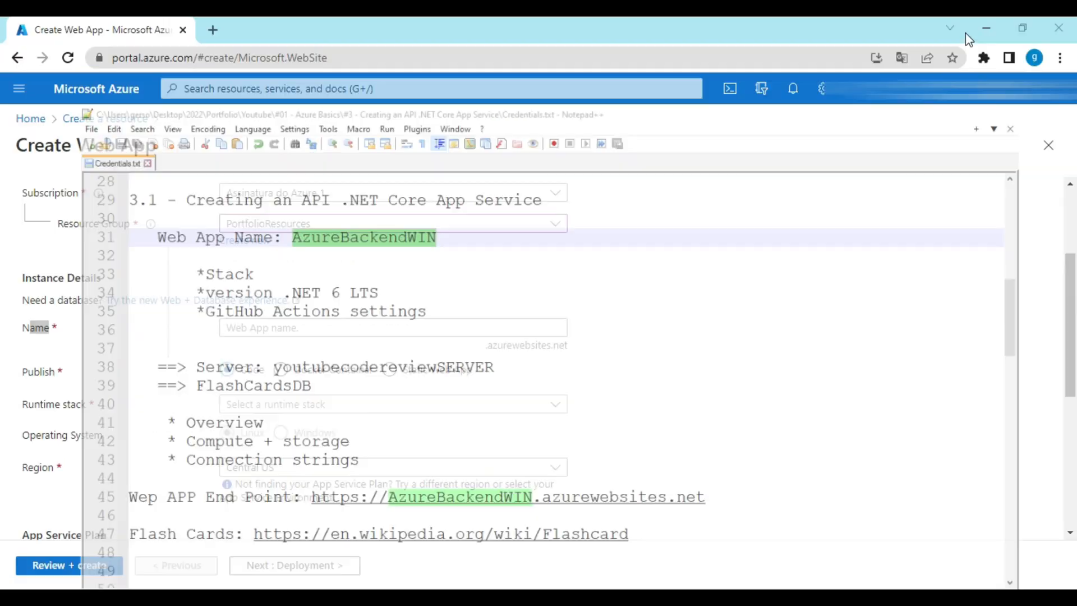
pyautogui.click(338, 326)
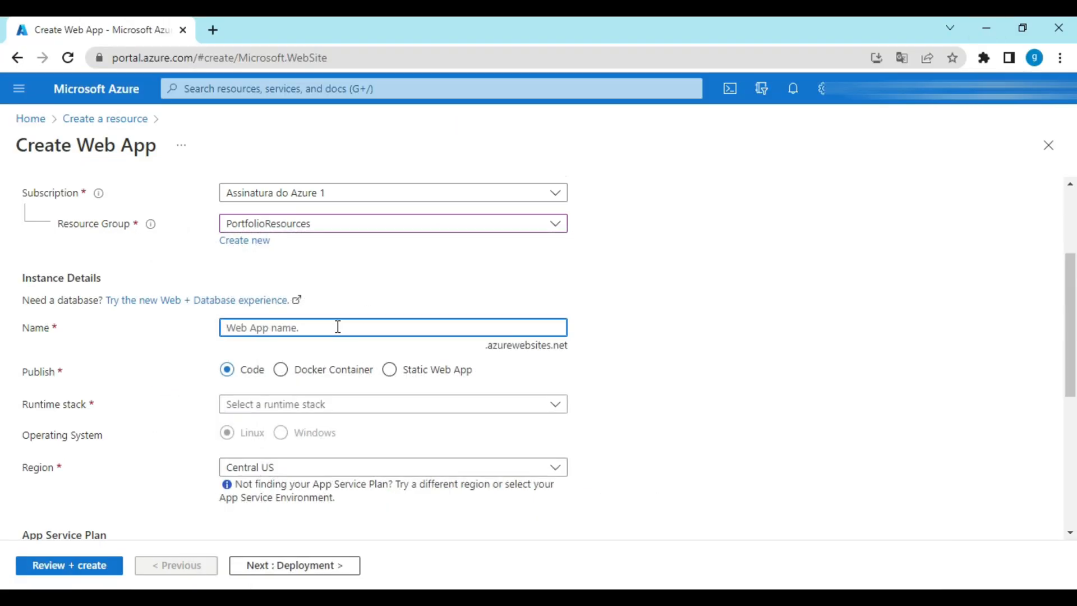
pyautogui.hotkey('ctrl', 'v')
# Set the web app's runtime stack to .NET 6 (LTS)
pyautogui.scroll(-3, 152, 404)
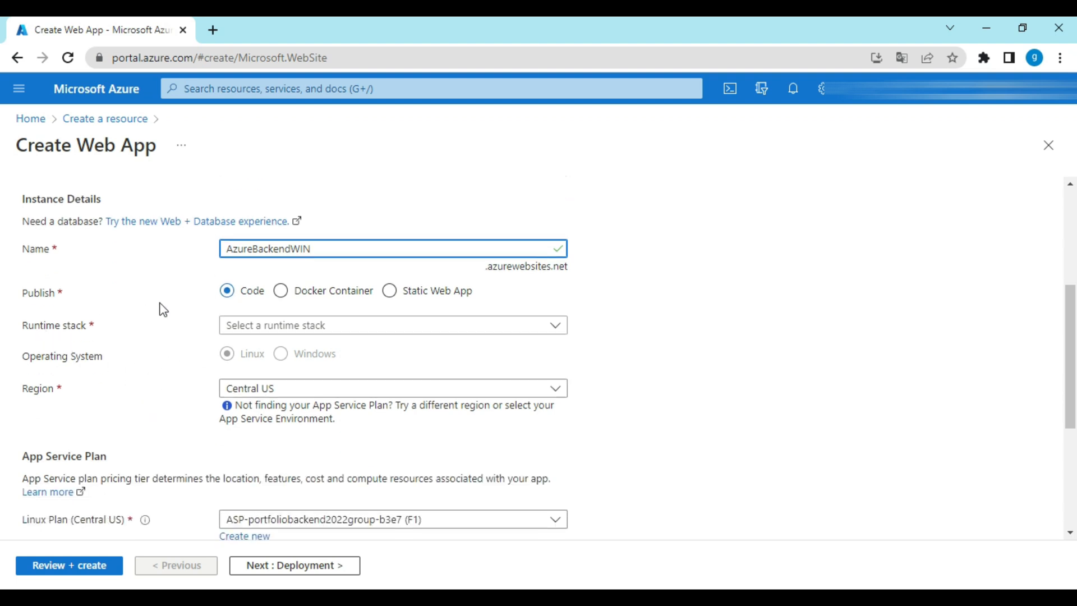
pyautogui.click(254, 328)
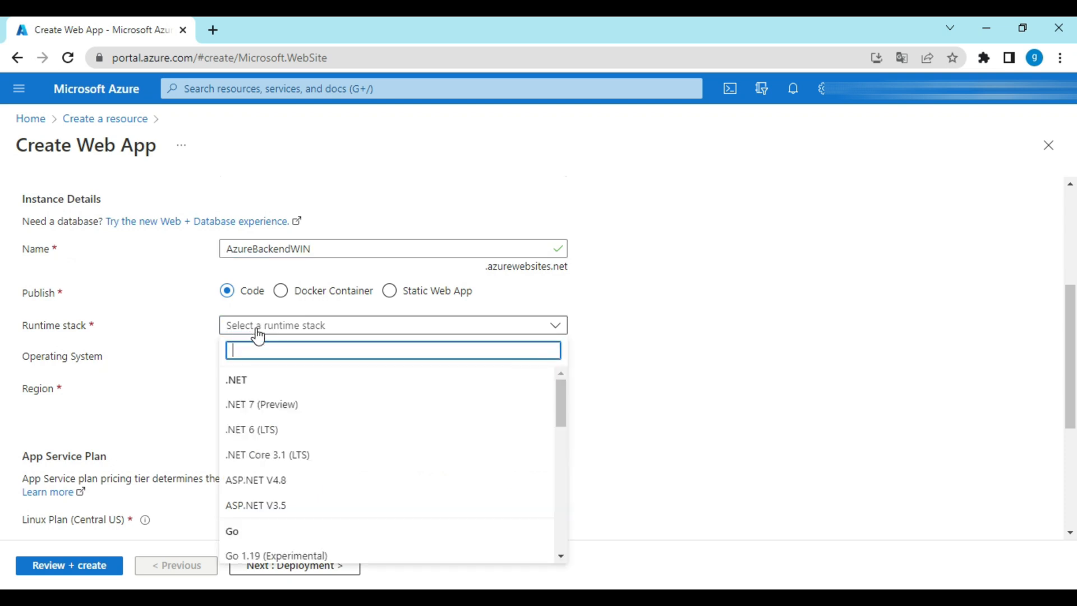
pyautogui.moveTo(561, 392)
pyautogui.mouseDown()
pyautogui.moveTo(546, 523)
pyautogui.moveTo(557, 377)
pyautogui.mouseUp()
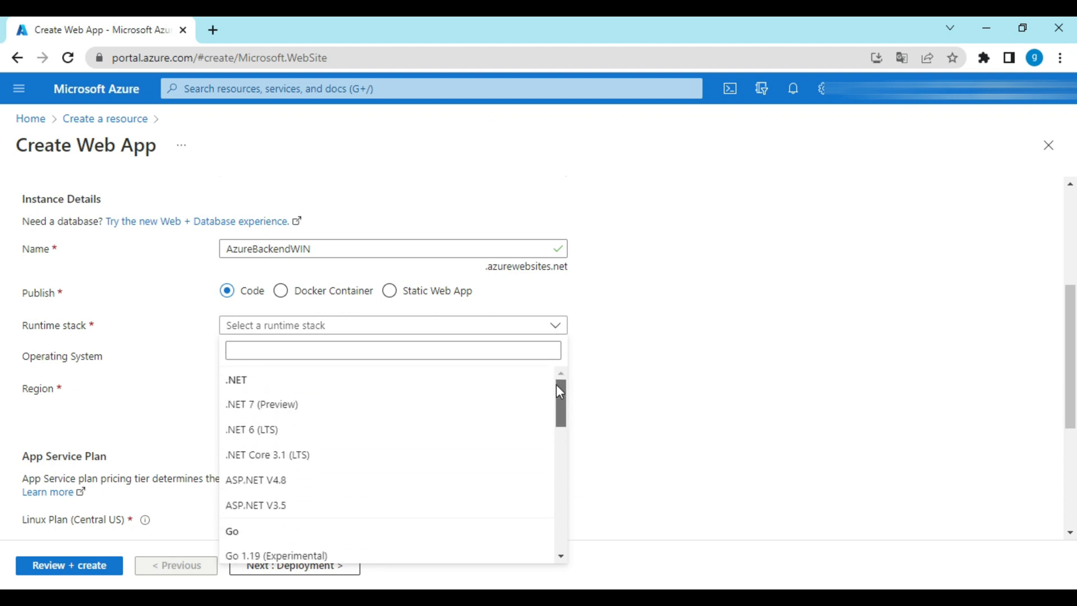
pyautogui.click(247, 434)
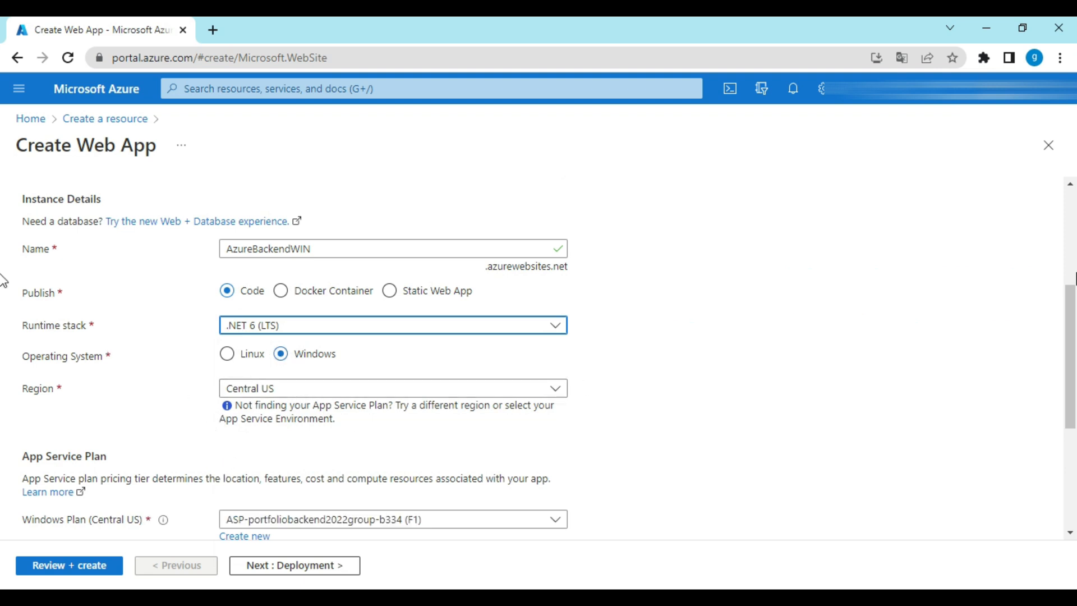
# Keep the preselected Windows App Service plan and proceed to the GitHub Actions deployment settings
pyautogui.moveTo(1071, 311); pyautogui.dragTo(1072, 386)
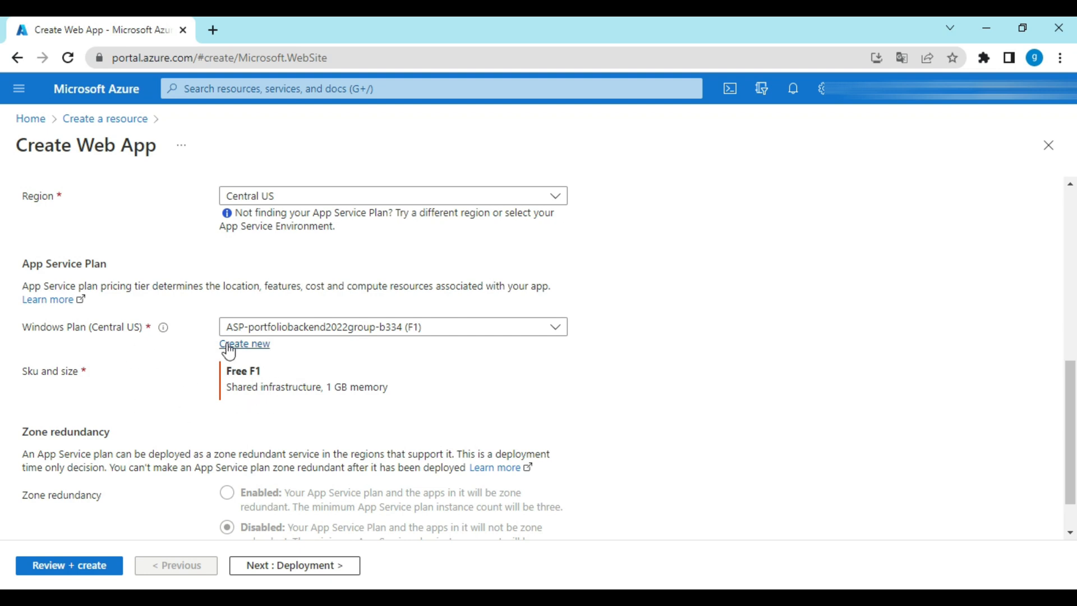
pyautogui.scroll(-2, 163, 415)
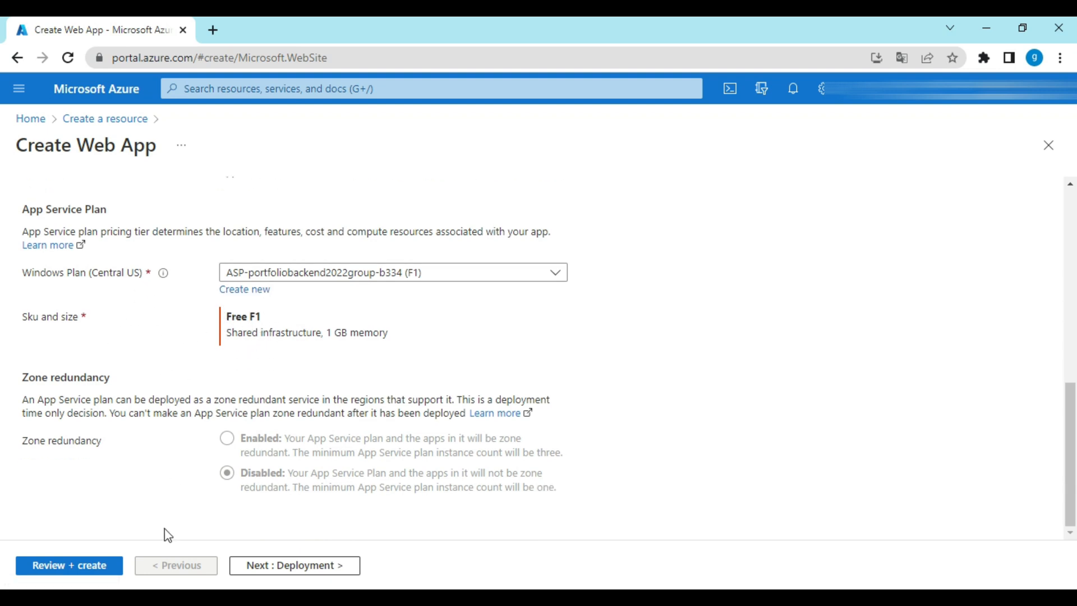
pyautogui.click(303, 573)
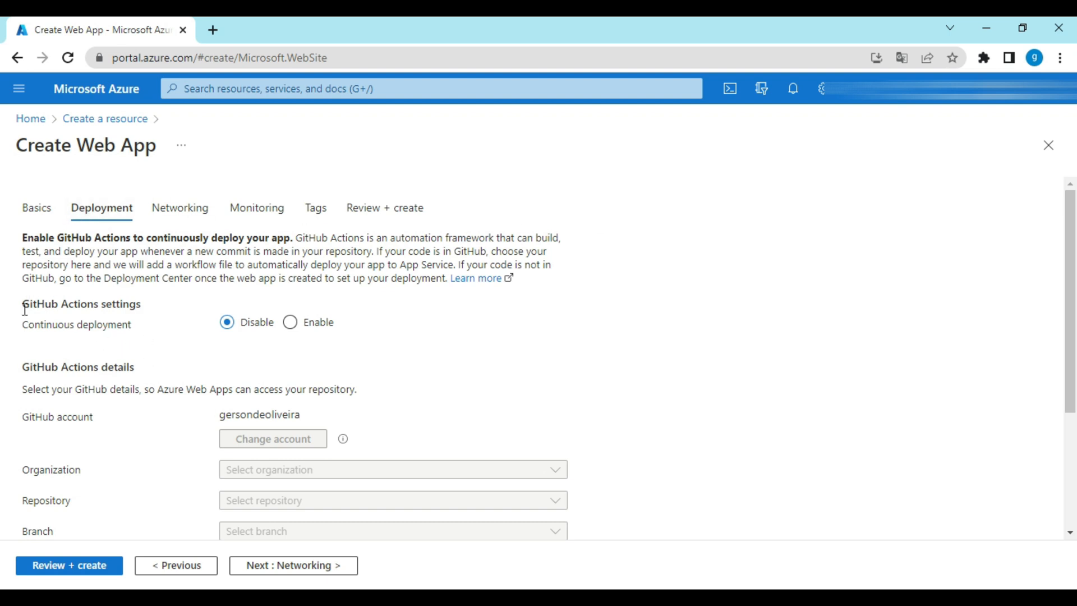
pyautogui.moveTo(23, 309); pyautogui.dragTo(150, 308)
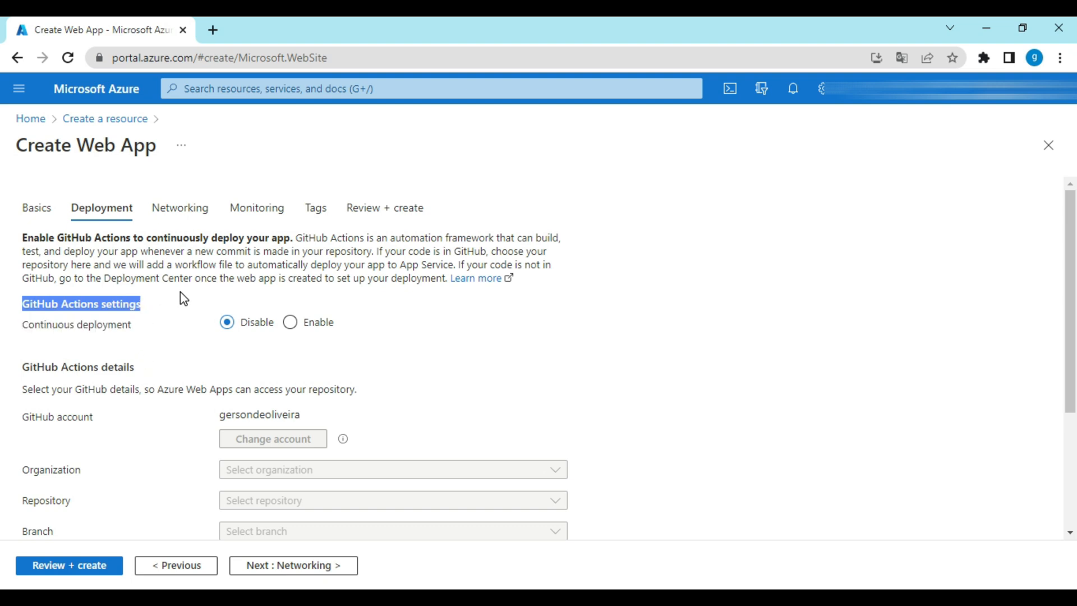
pyautogui.click(50, 328)
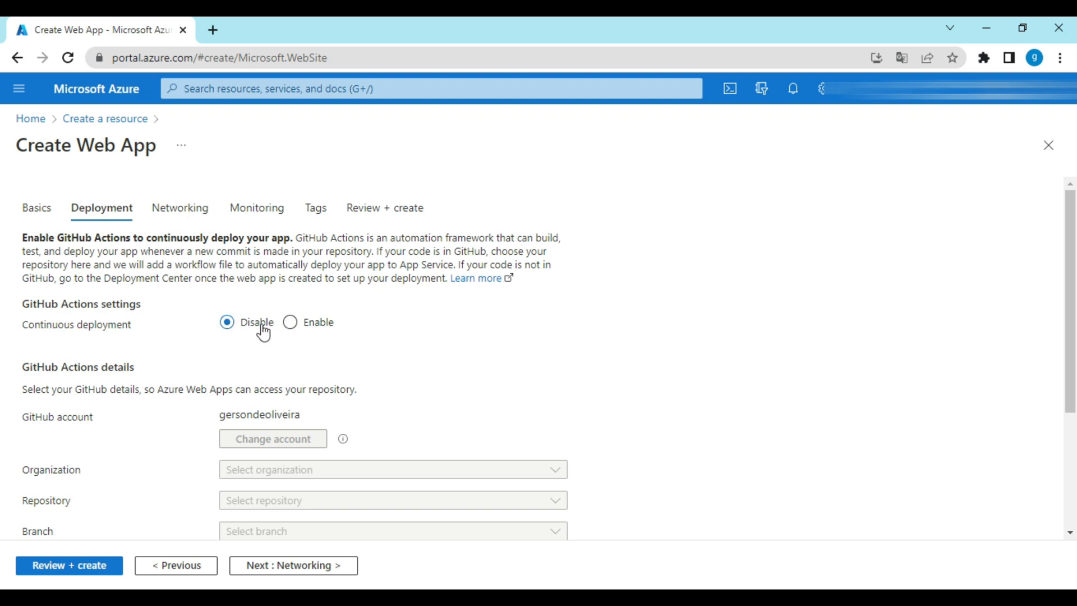
pyautogui.scroll(-1, 120, 348)
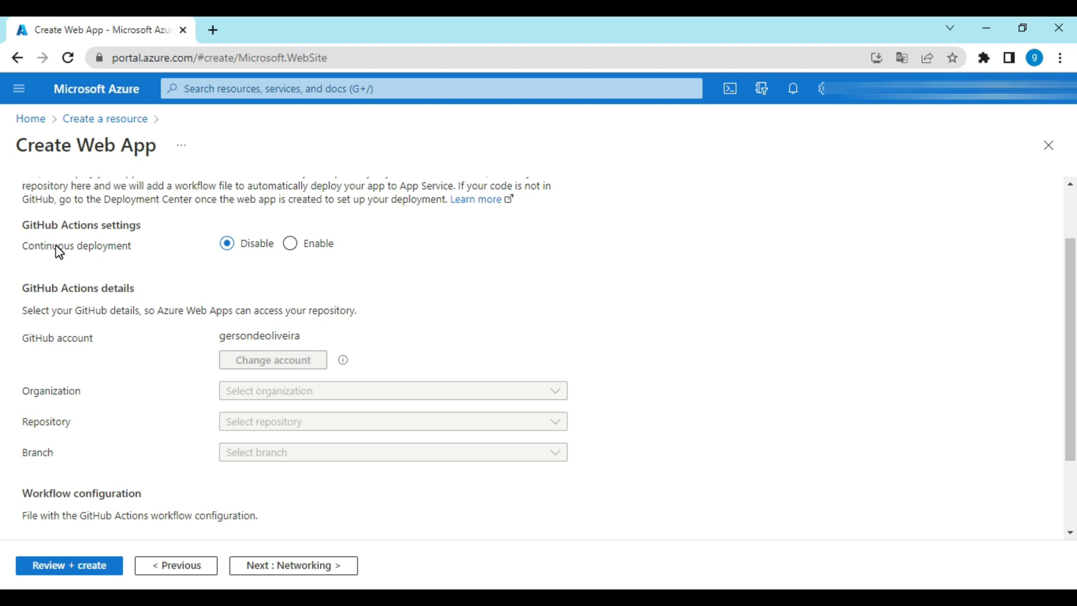
pyautogui.click(290, 244)
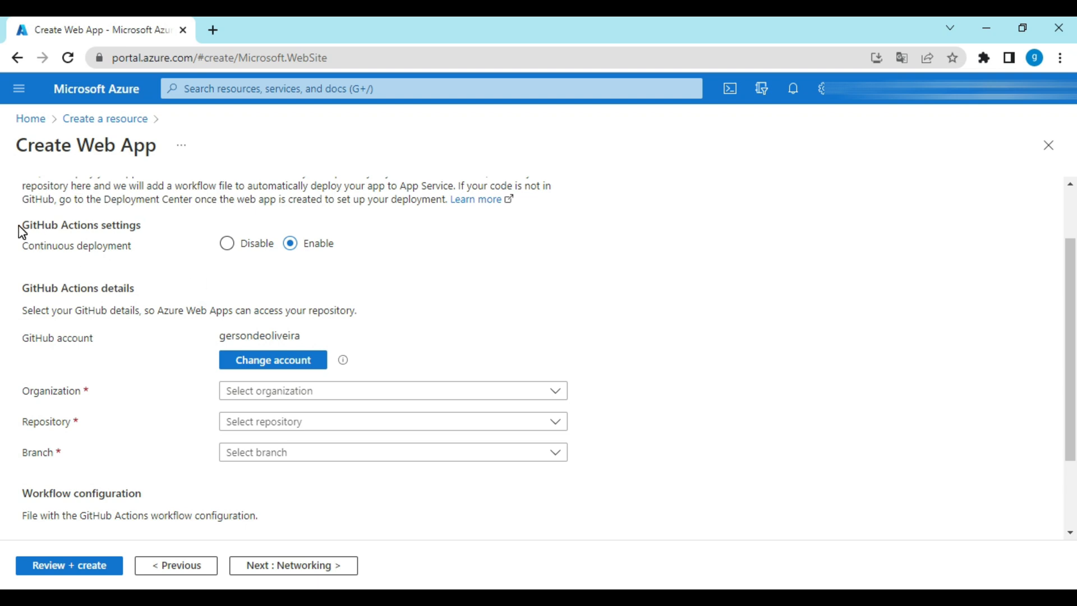
pyautogui.moveTo(26, 226); pyautogui.dragTo(142, 228)
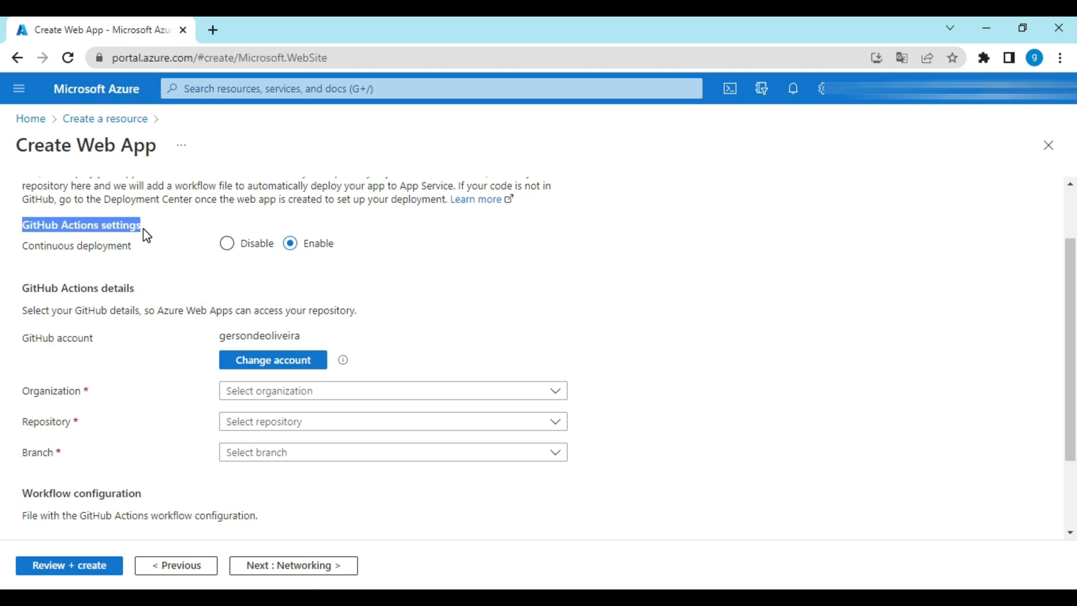
pyautogui.click(107, 254)
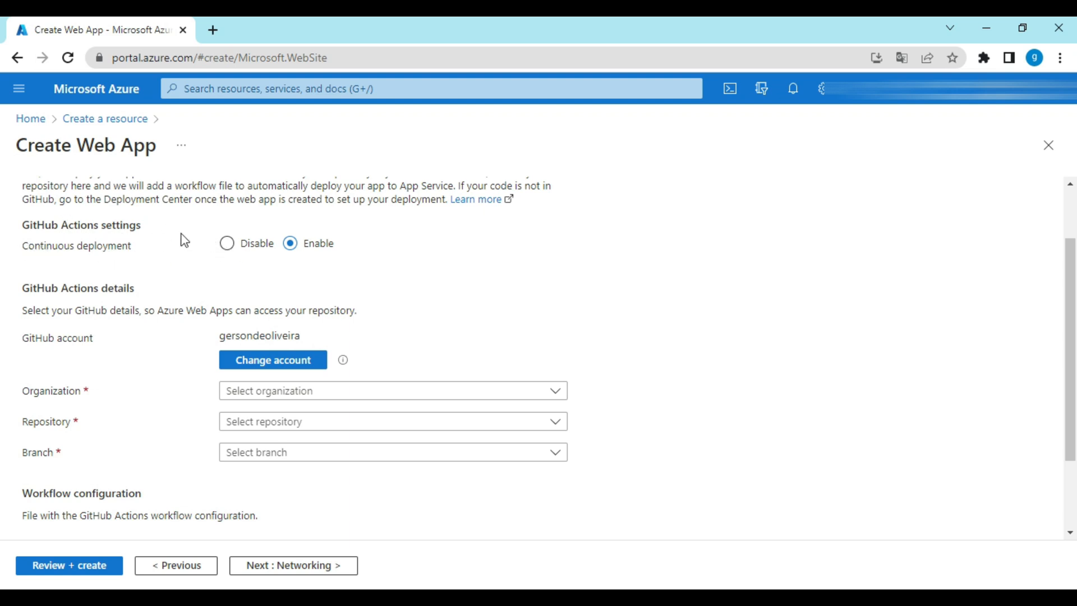
pyautogui.click(227, 243)
# Continue past the deployment and networking settings and disable Application Insights in the monitoring settings
pyautogui.scroll(-2, 230, 365)
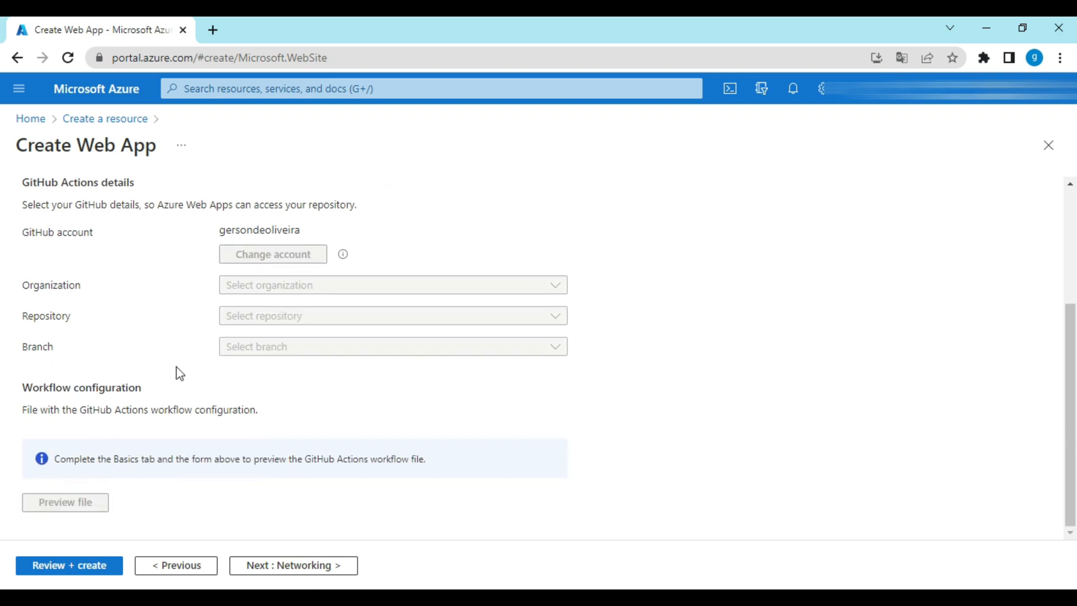
pyautogui.click(334, 567)
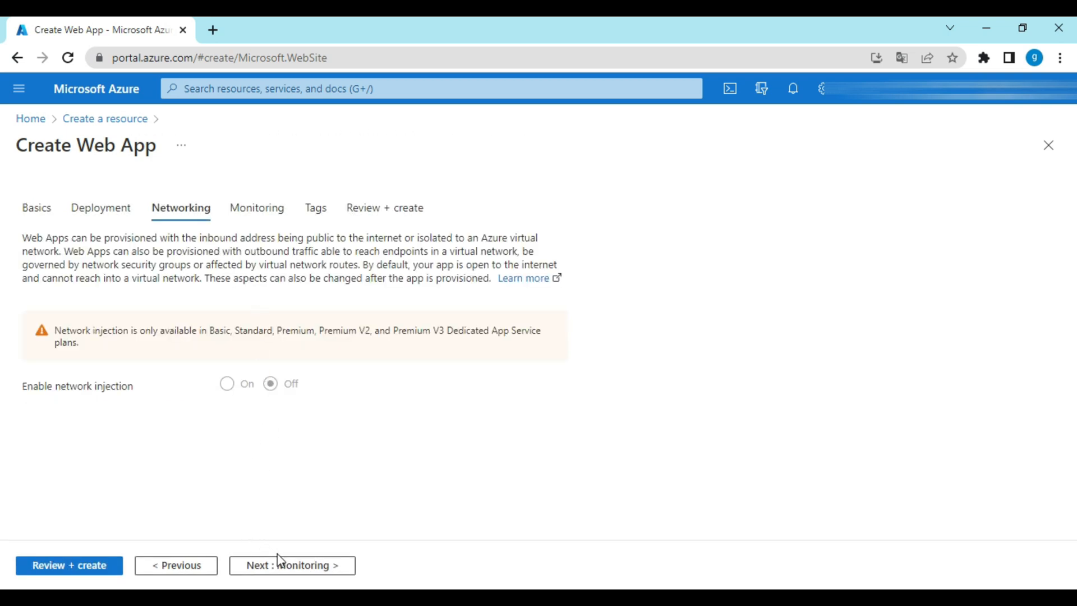
pyautogui.click(285, 567)
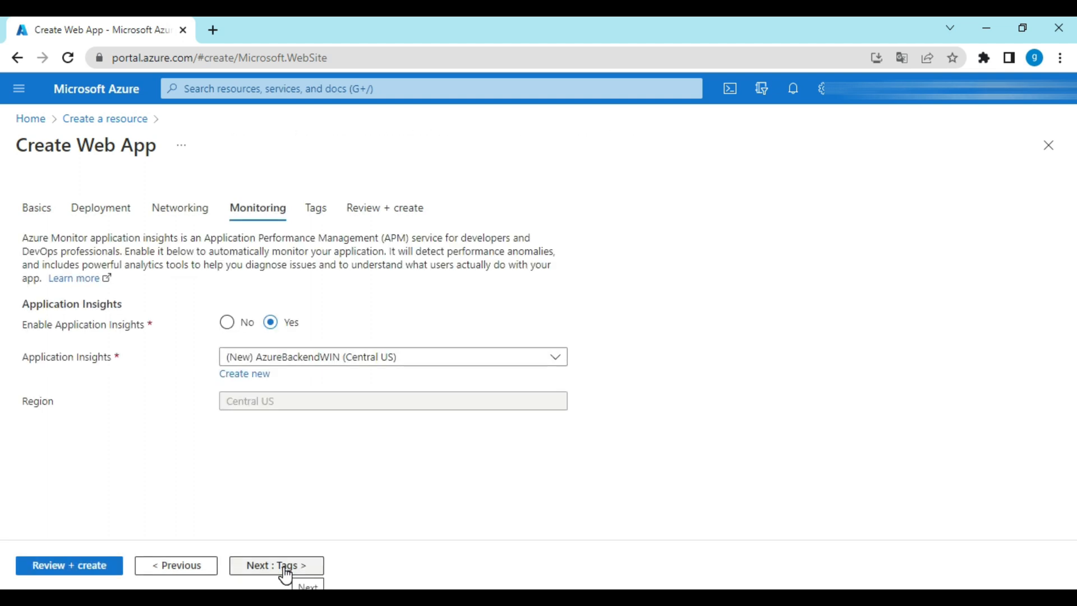
pyautogui.click(228, 326)
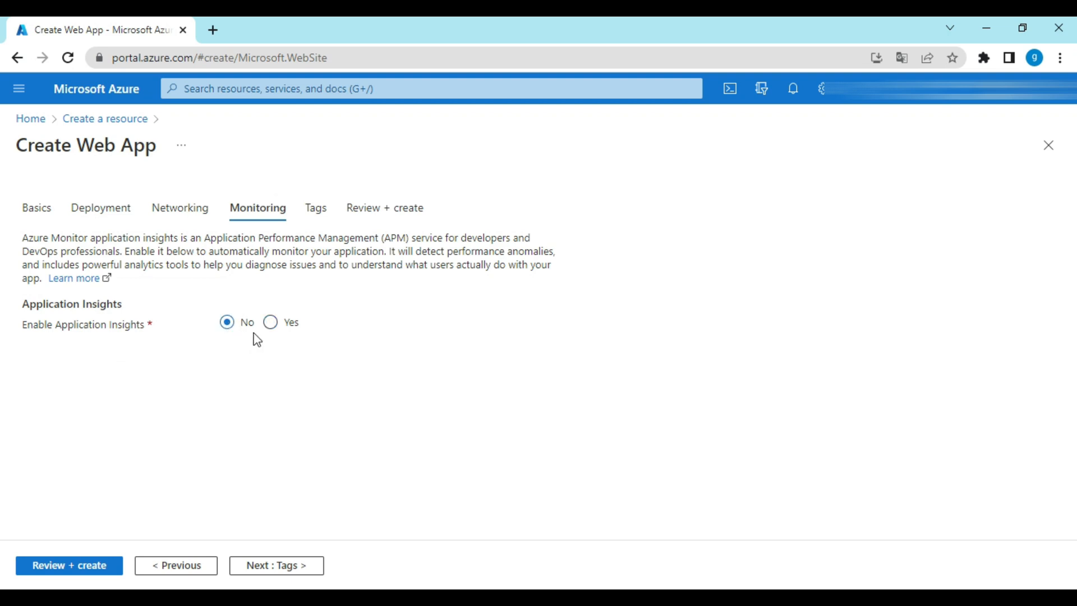
# Skip the tags and proceed to the final review of the web app
pyautogui.click(299, 572)
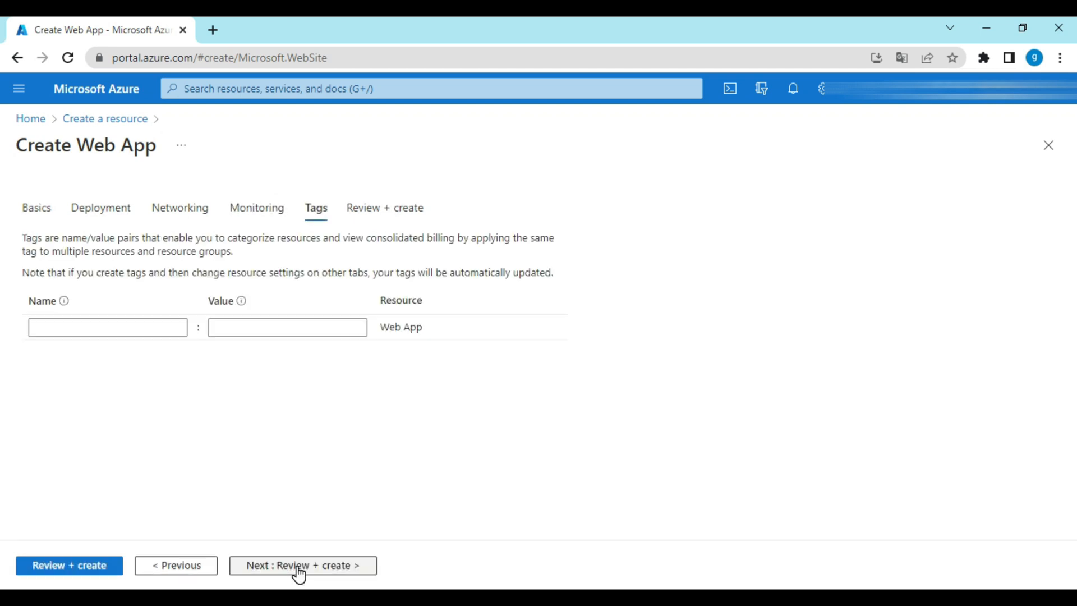
pyautogui.click(299, 573)
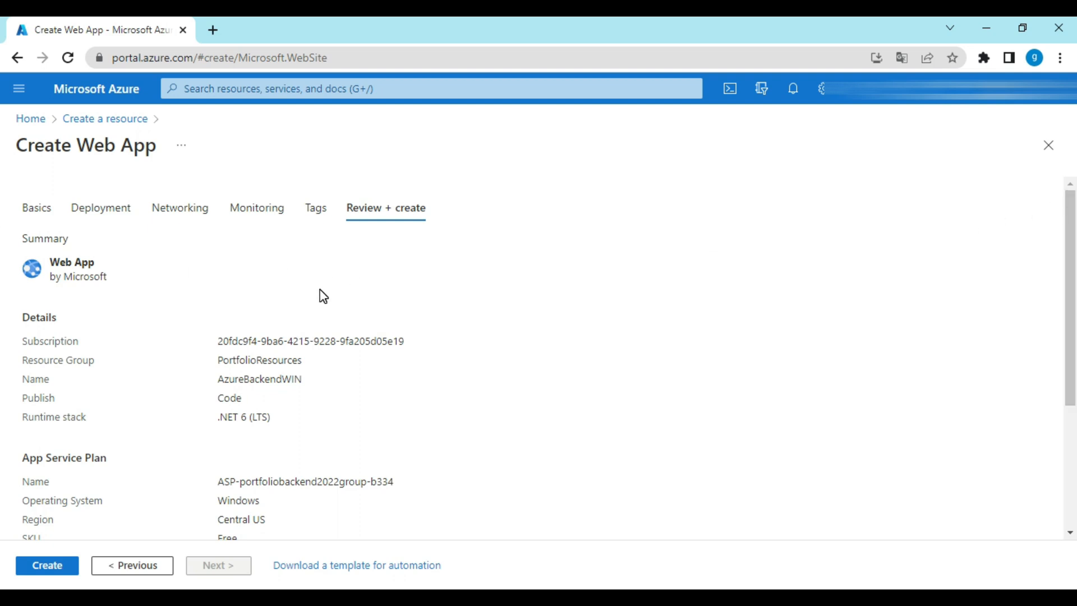
# Examine the web app summary, covering its resource group, name, publish type, runtime stack, App Service plan, monitoring and deployment settings
pyautogui.scroll(-1, 168, 364)
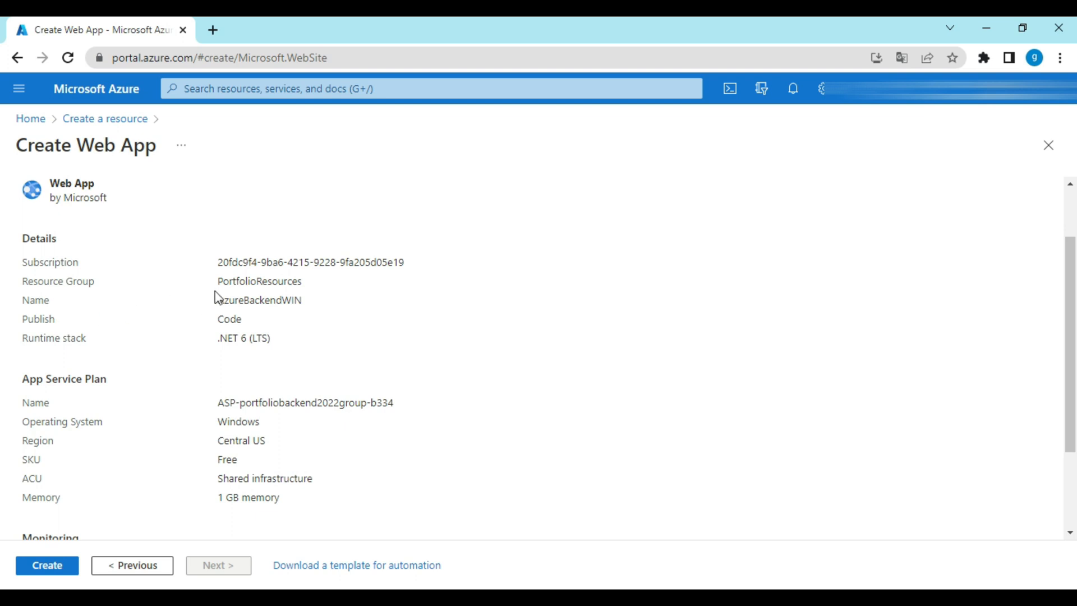
pyautogui.moveTo(222, 281); pyautogui.dragTo(312, 286)
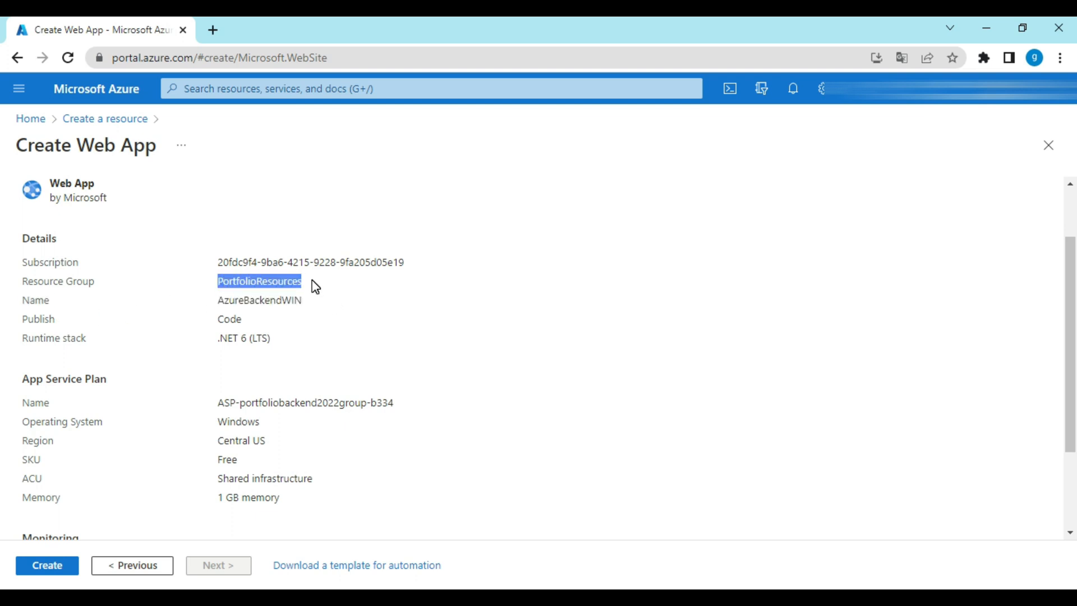
pyautogui.click(251, 300)
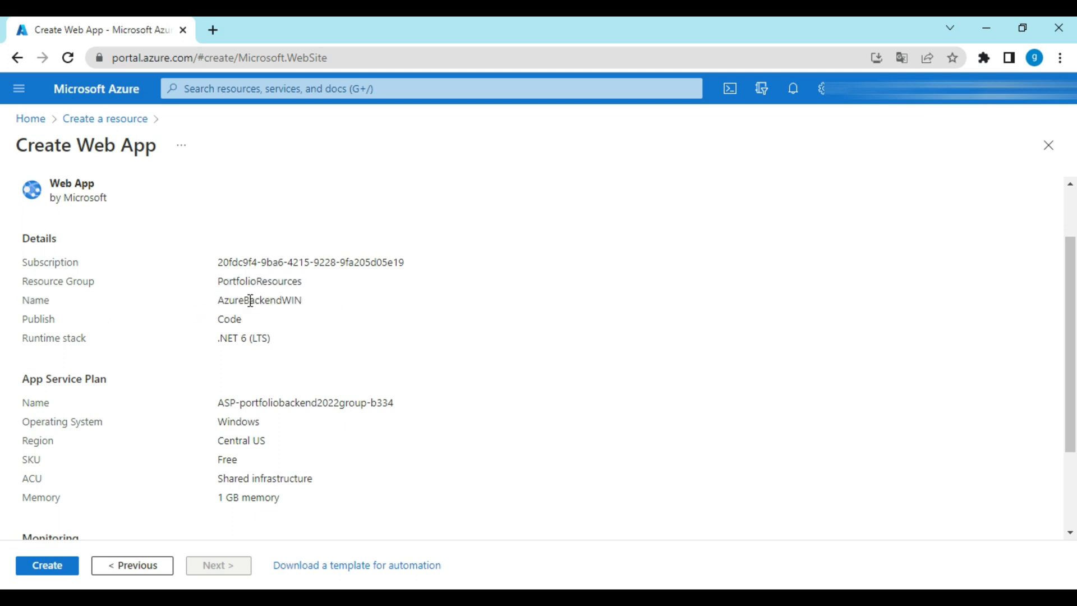
pyautogui.doubleClick(277, 298)
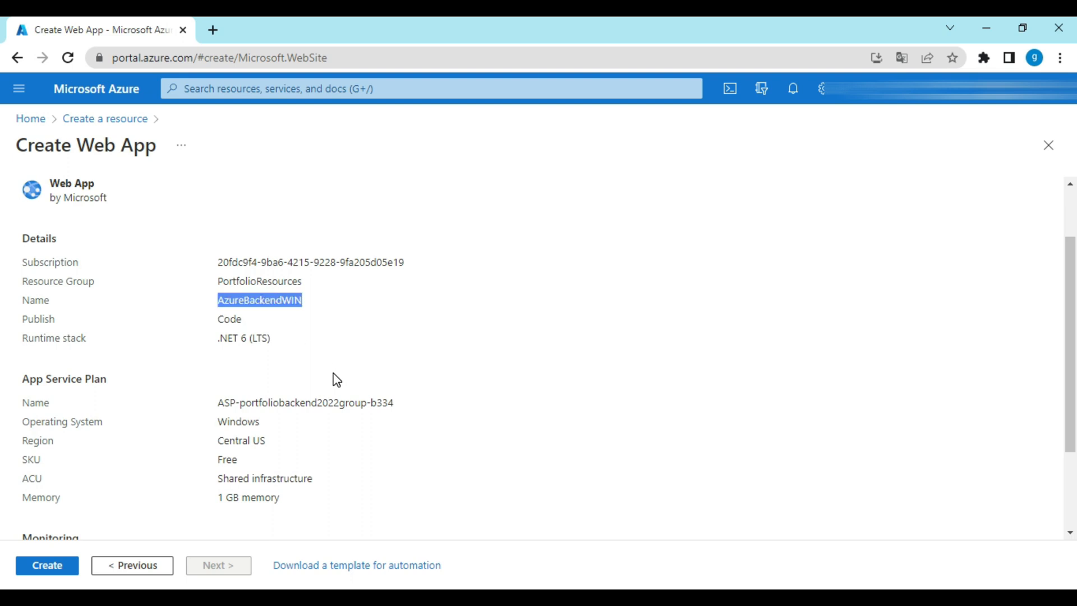
pyautogui.doubleClick(220, 318)
pyautogui.moveTo(292, 341); pyautogui.dragTo(206, 346)
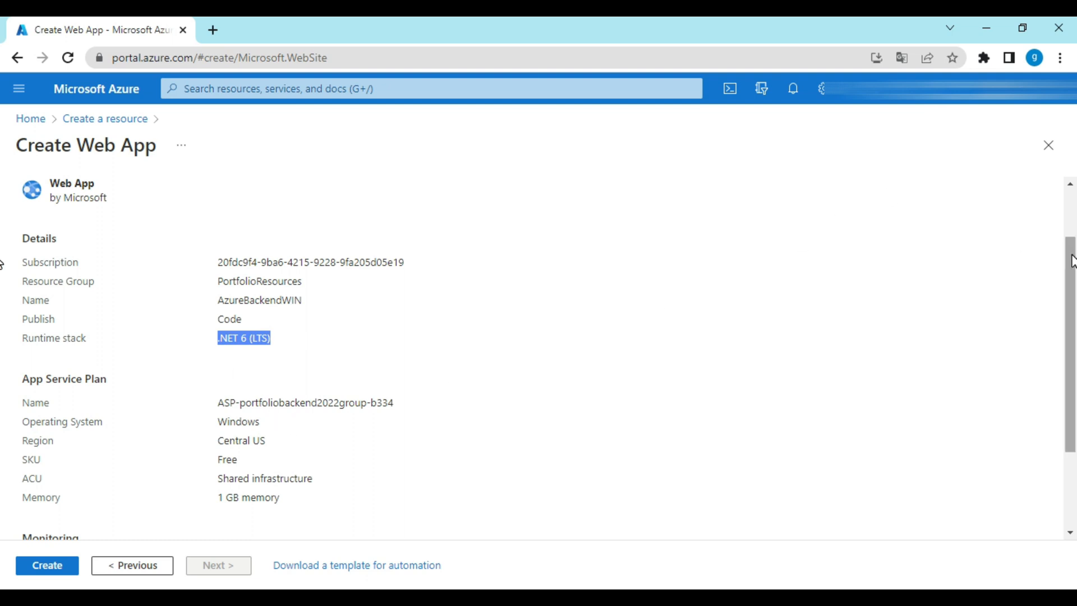
pyautogui.moveTo(1073, 262); pyautogui.dragTo(1072, 317)
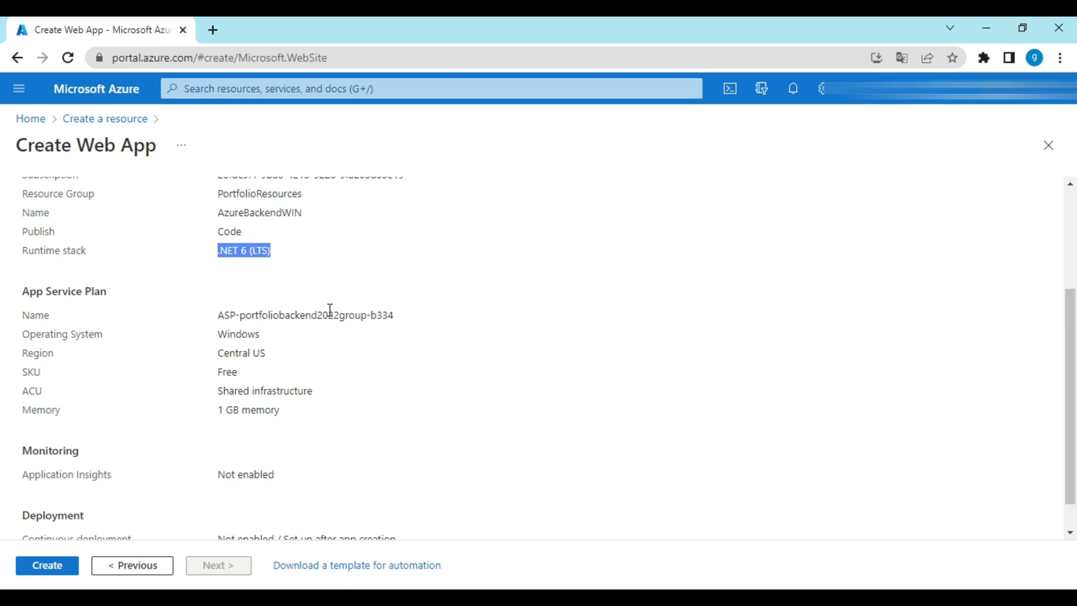
pyautogui.moveTo(24, 372); pyautogui.dragTo(311, 418)
pyautogui.scroll(-1, 330, 404)
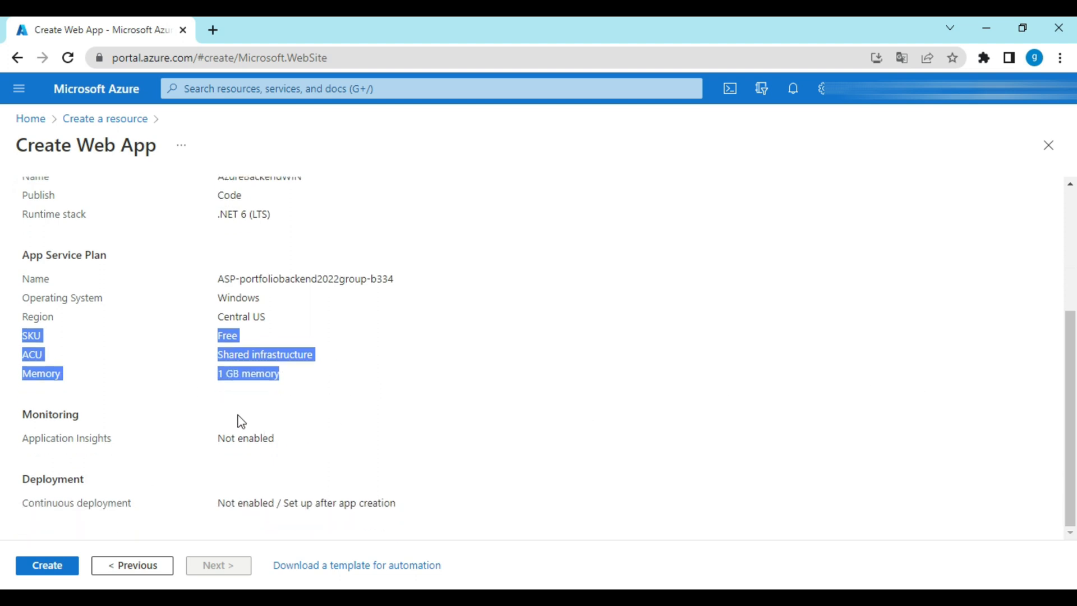
# Create the AzureBackendWIN web app from the reviewed settings and expand its deployment details
pyautogui.click(47, 572)
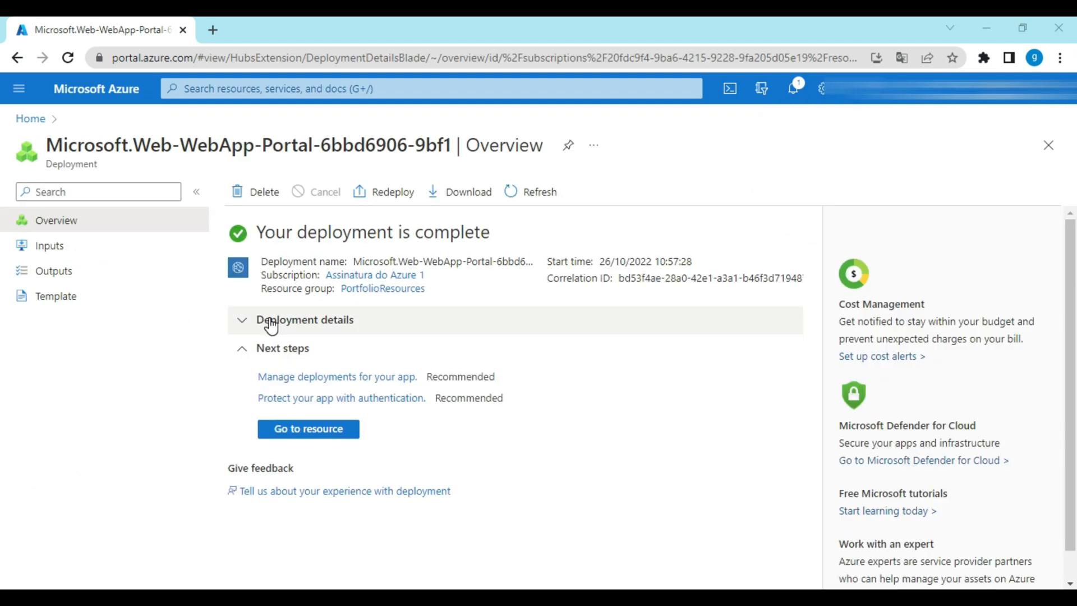
pyautogui.click(240, 325)
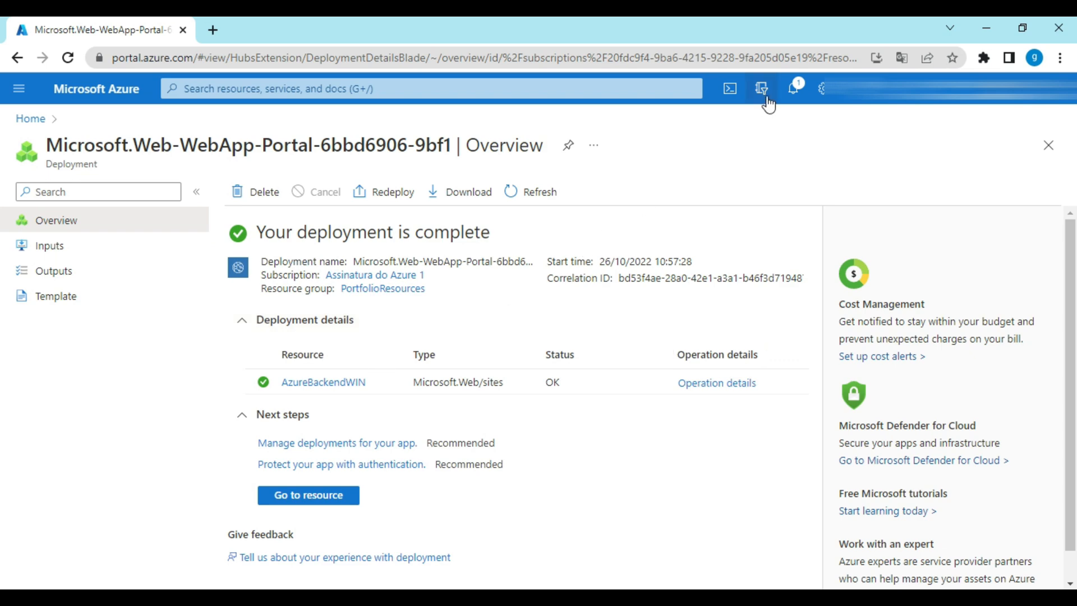
# Return to the portal home page and open the AzureBackendWIN app service from the recent resources
pyautogui.click(76, 99)
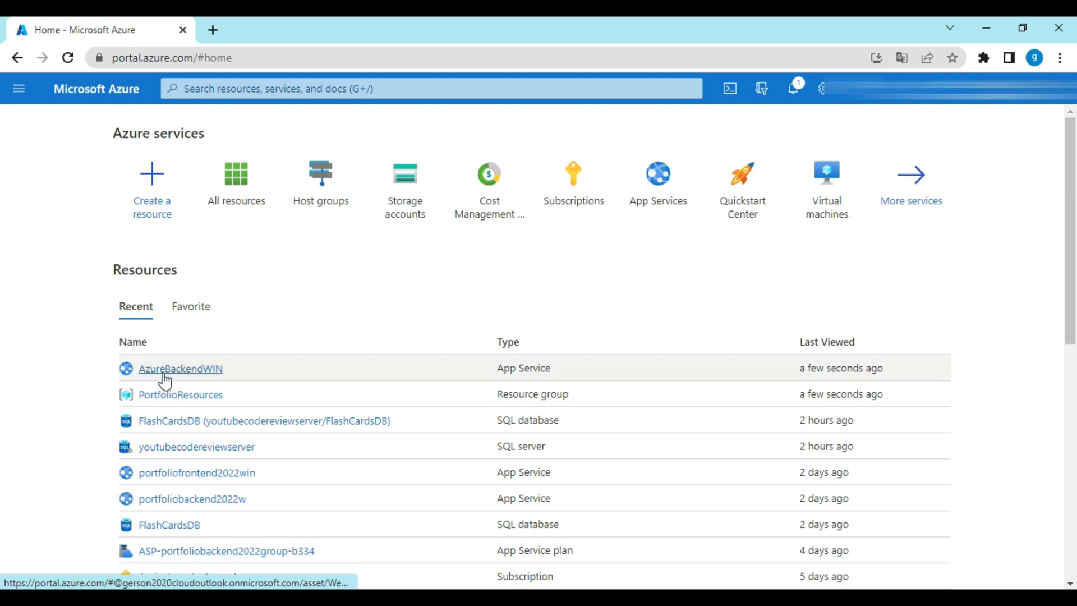
pyautogui.moveTo(182, 378)
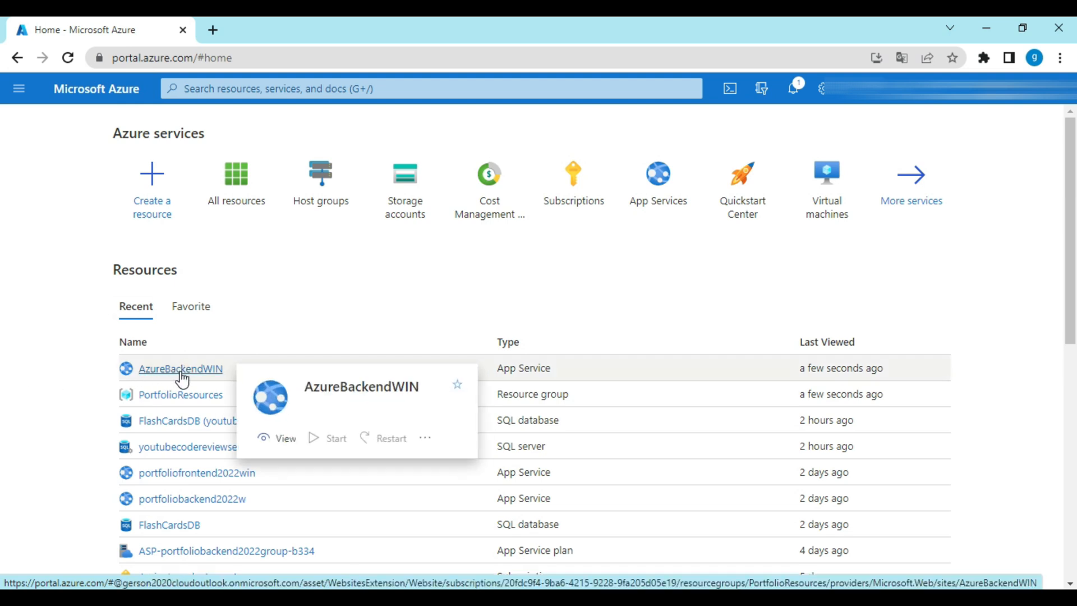
pyautogui.click(181, 373)
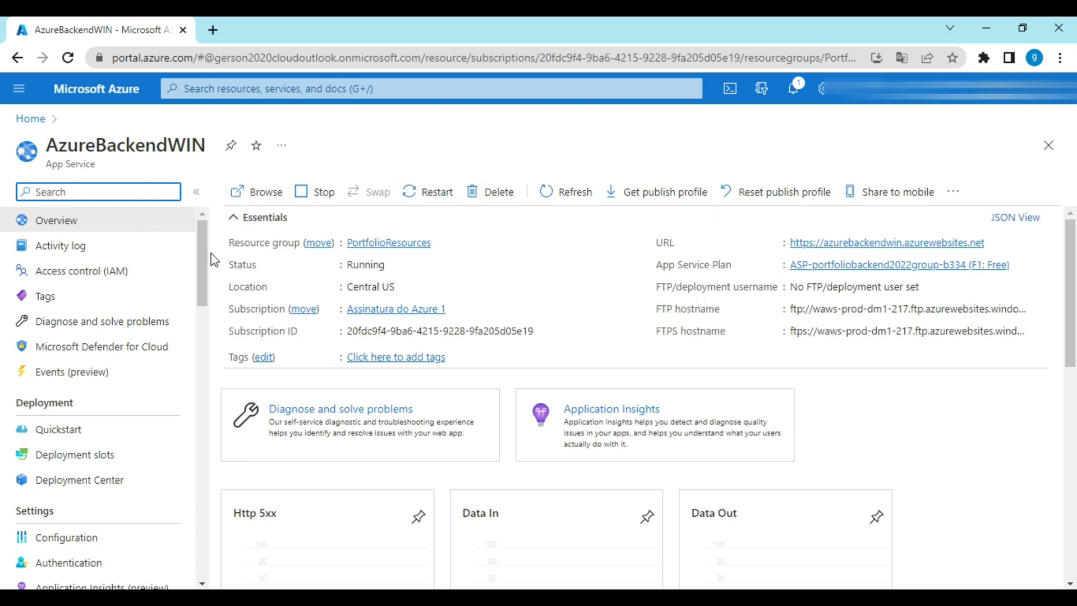
# Examine the app service's configuration, covering the application settings and the stack and platform options in the general settings
pyautogui.scroll(-1, 201, 255)
pyautogui.scroll(-3, 214, 267)
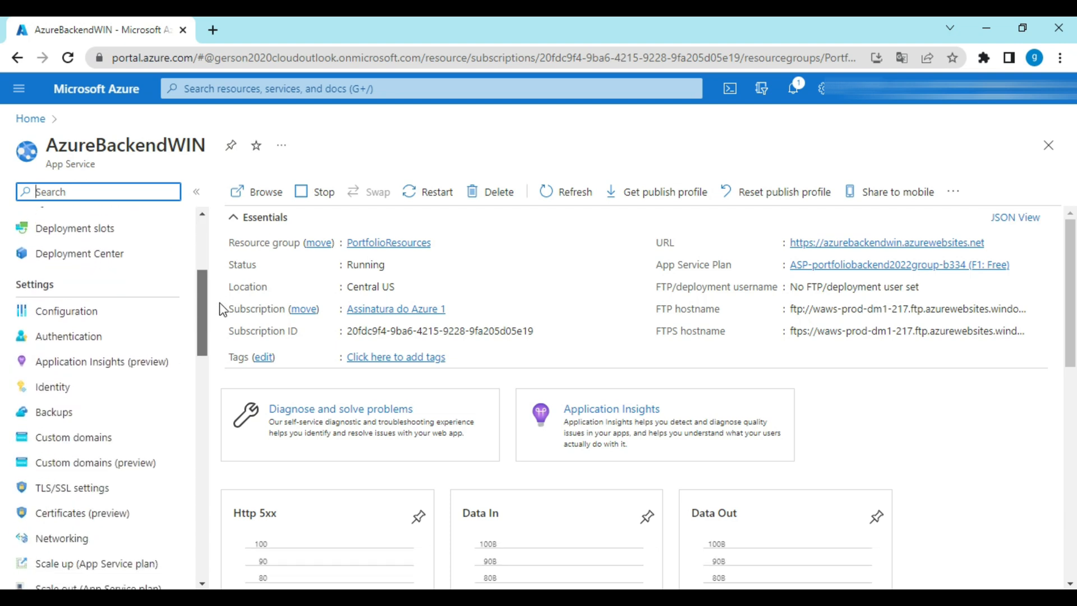
pyautogui.click(68, 300)
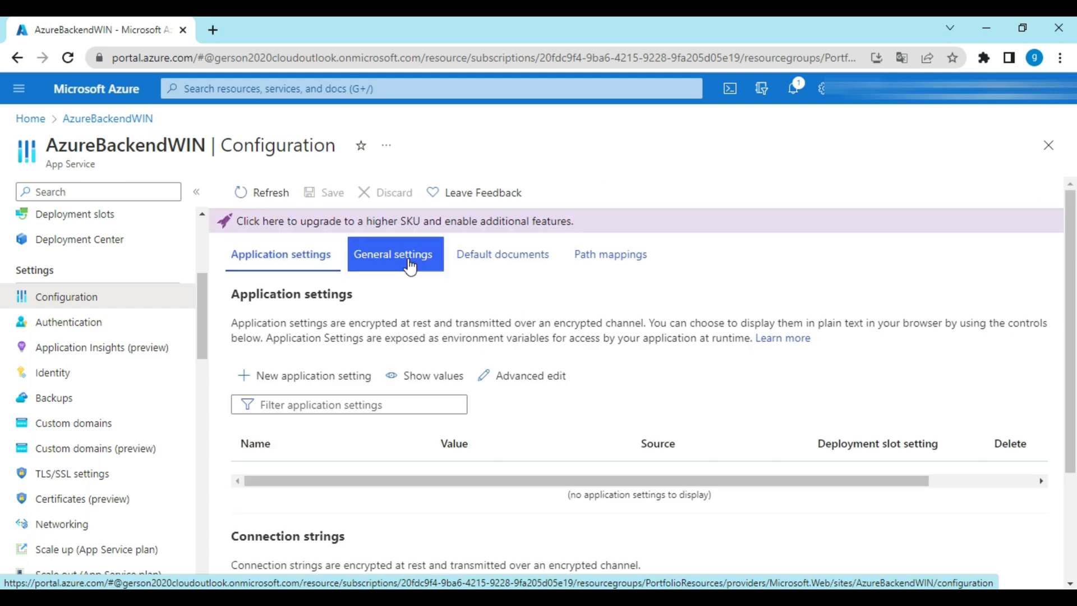
pyautogui.scroll(-3, 505, 298)
pyautogui.scroll(3, 507, 302)
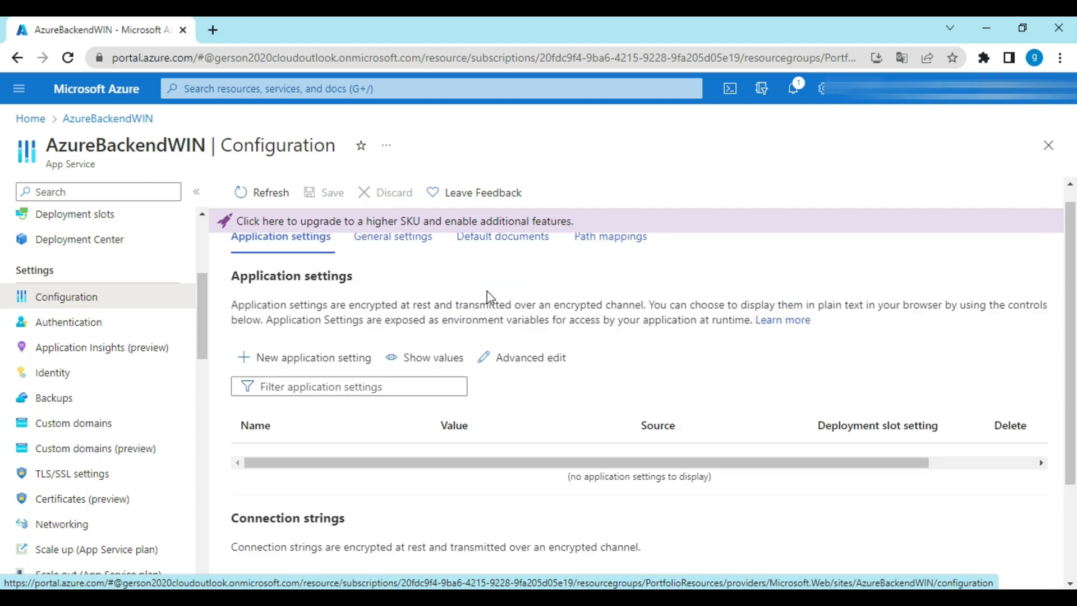
pyautogui.click(406, 255)
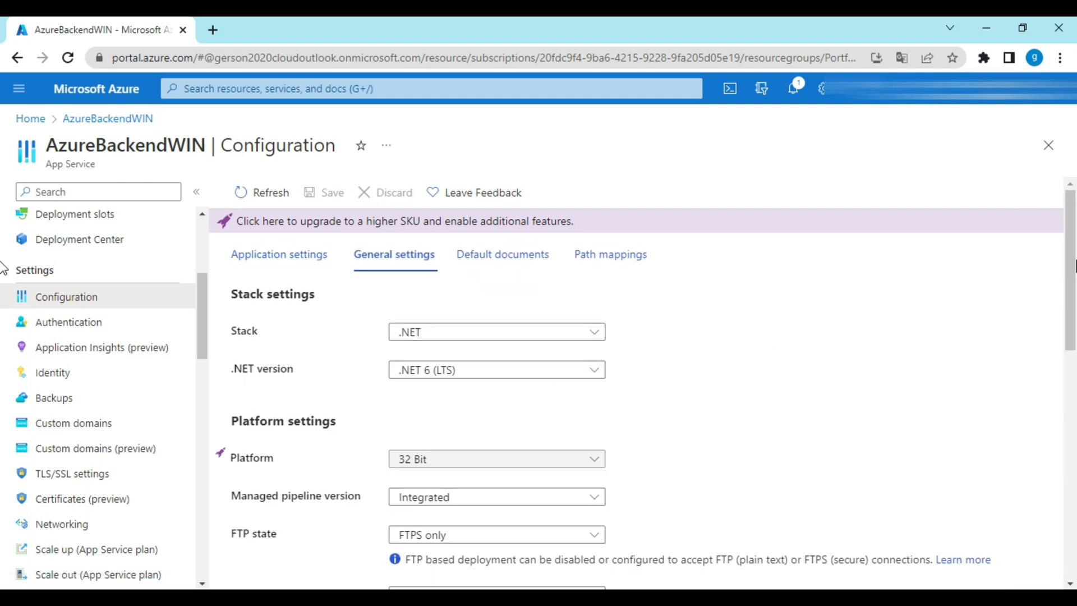
pyautogui.moveTo(1069, 230); pyautogui.dragTo(993, 177)
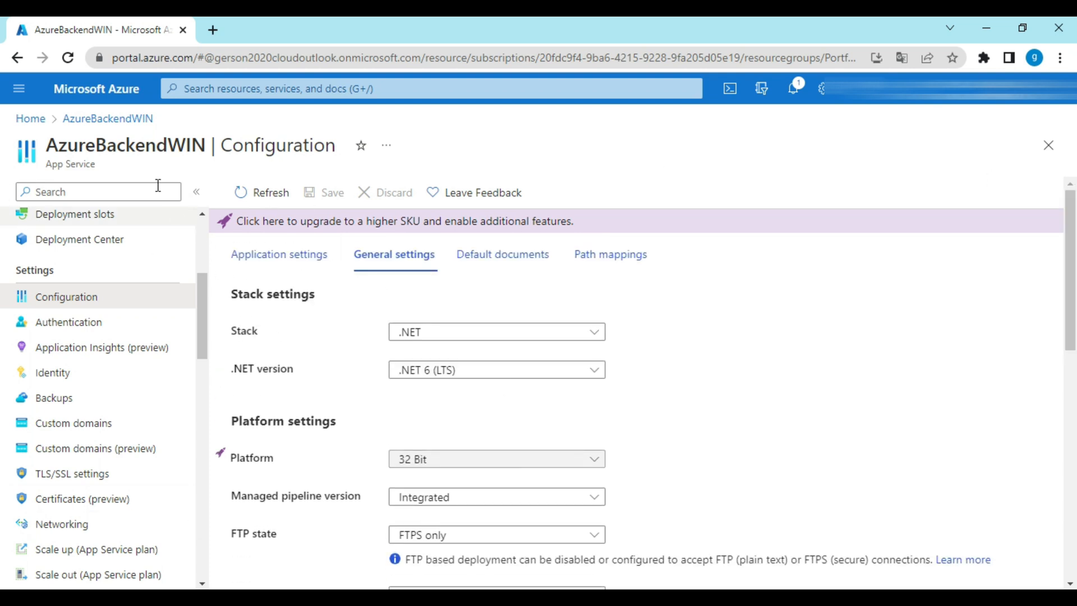
# Return to the app overview, open the site's URL and read the heading of its default landing page
pyautogui.click(116, 120)
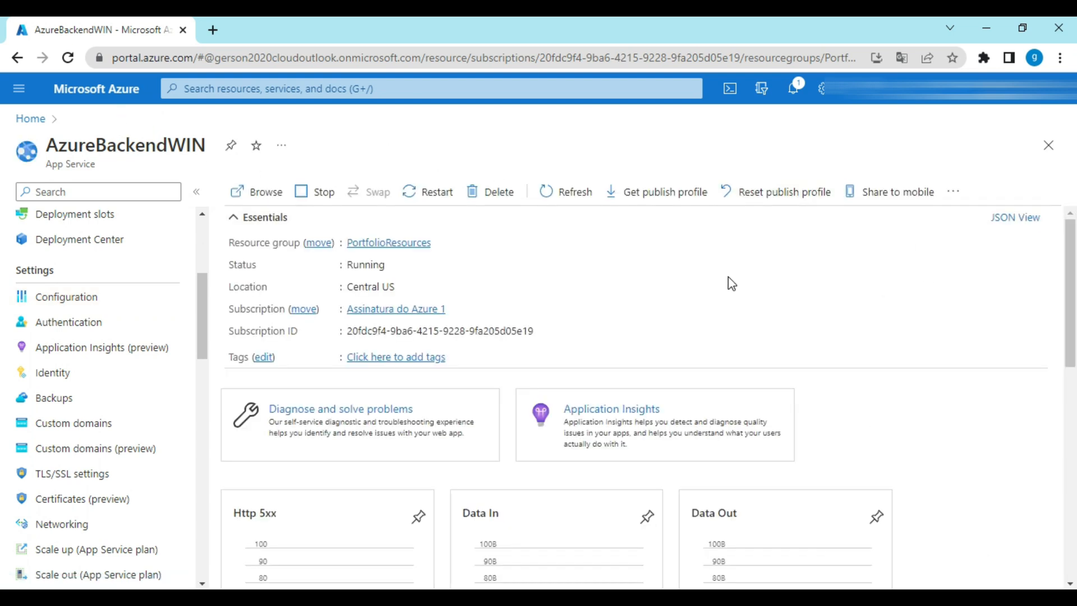
pyautogui.scroll(-2, 770, 324)
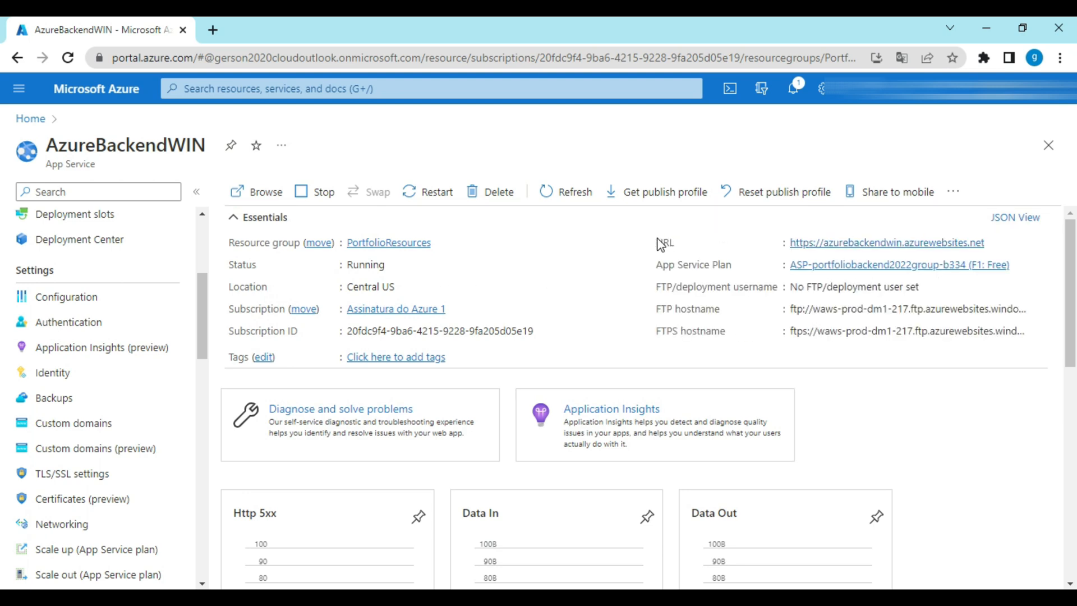
pyautogui.moveTo(658, 244); pyautogui.dragTo(688, 244)
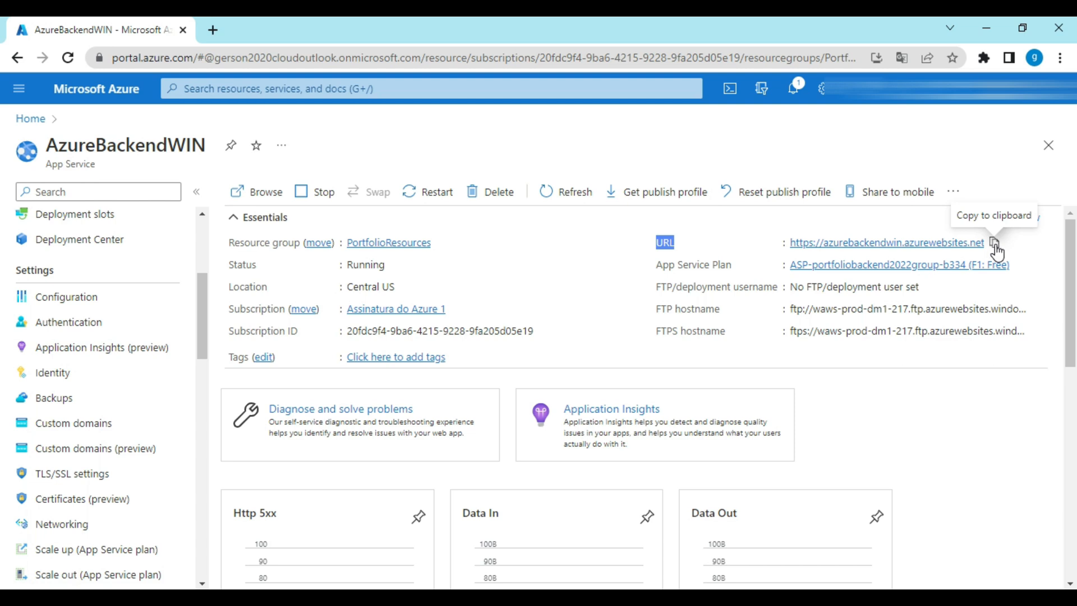
pyautogui.click(938, 247)
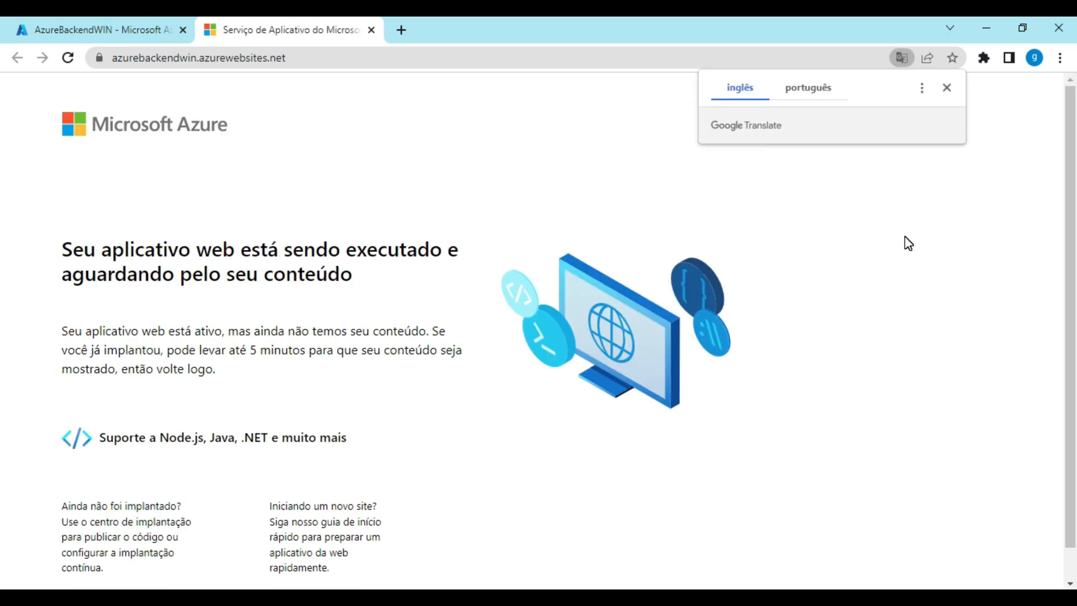
pyautogui.click(945, 90)
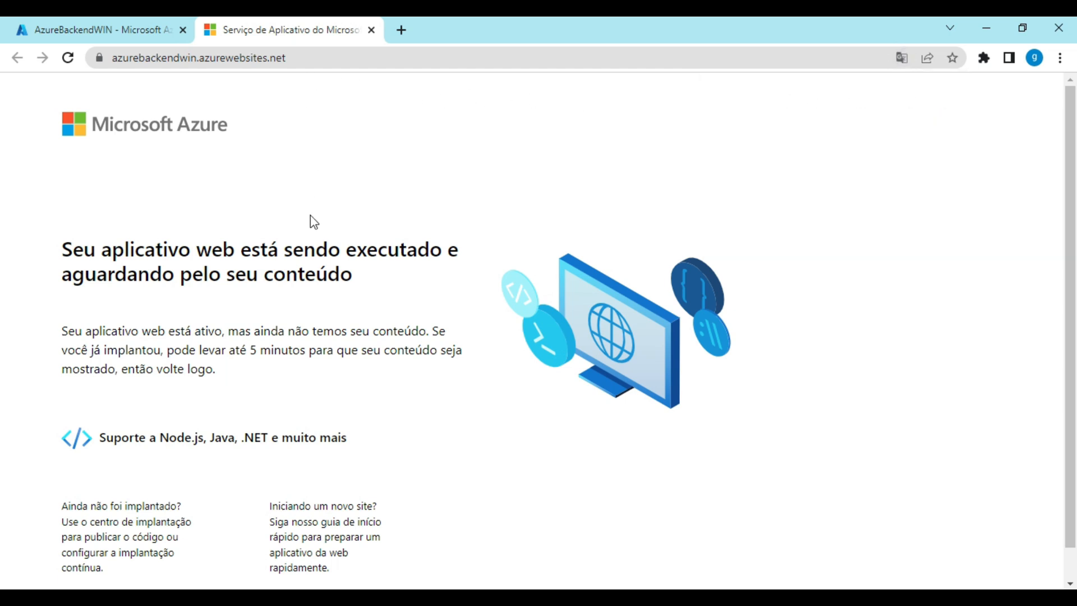
pyautogui.moveTo(62, 249); pyautogui.dragTo(379, 282)
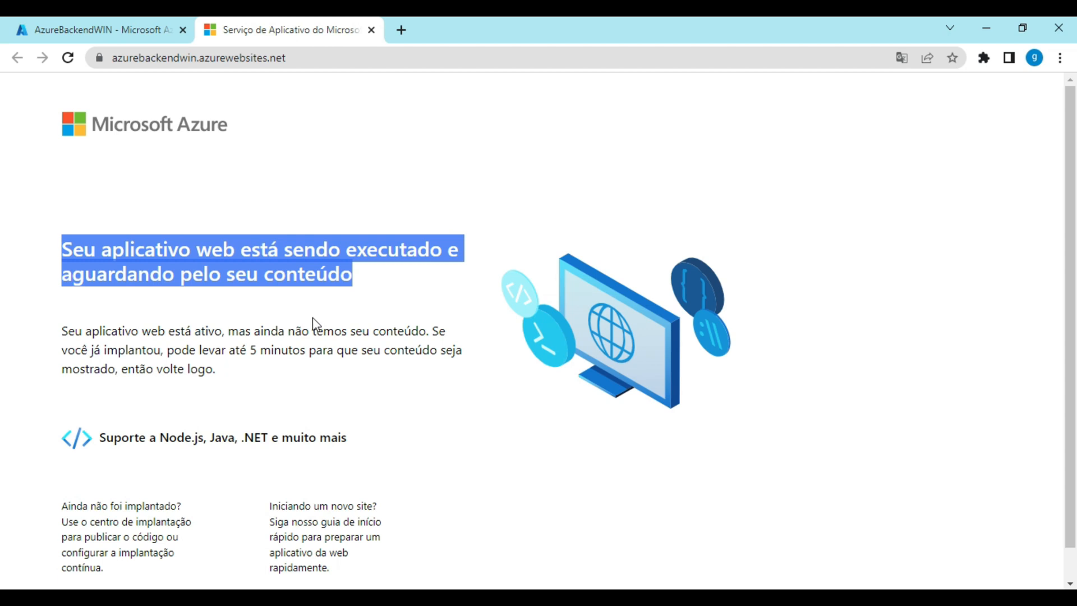
pyautogui.click(251, 227)
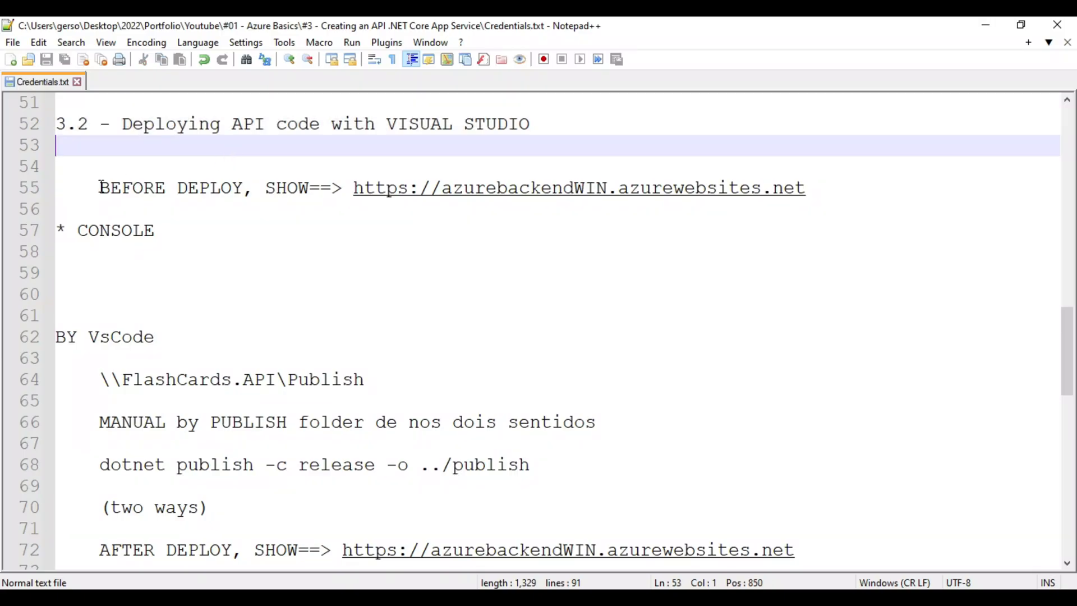
pyautogui.moveTo(100, 188); pyautogui.dragTo(314, 185)
pyautogui.click(373, 211)
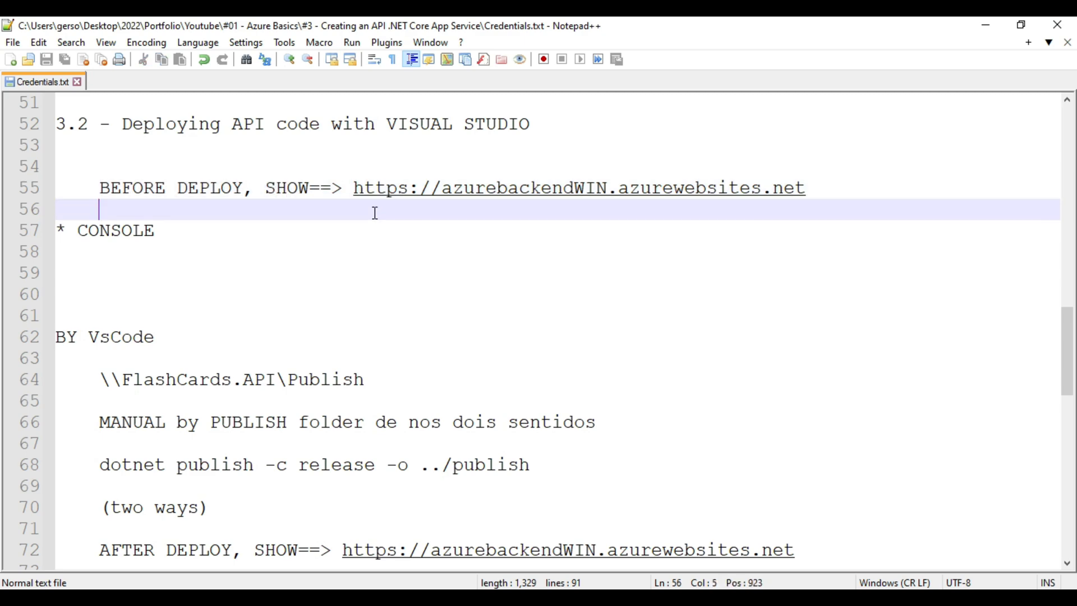
pyautogui.moveTo(806, 187); pyautogui.dragTo(359, 194)
pyautogui.hotkey('ctrl', 'c')
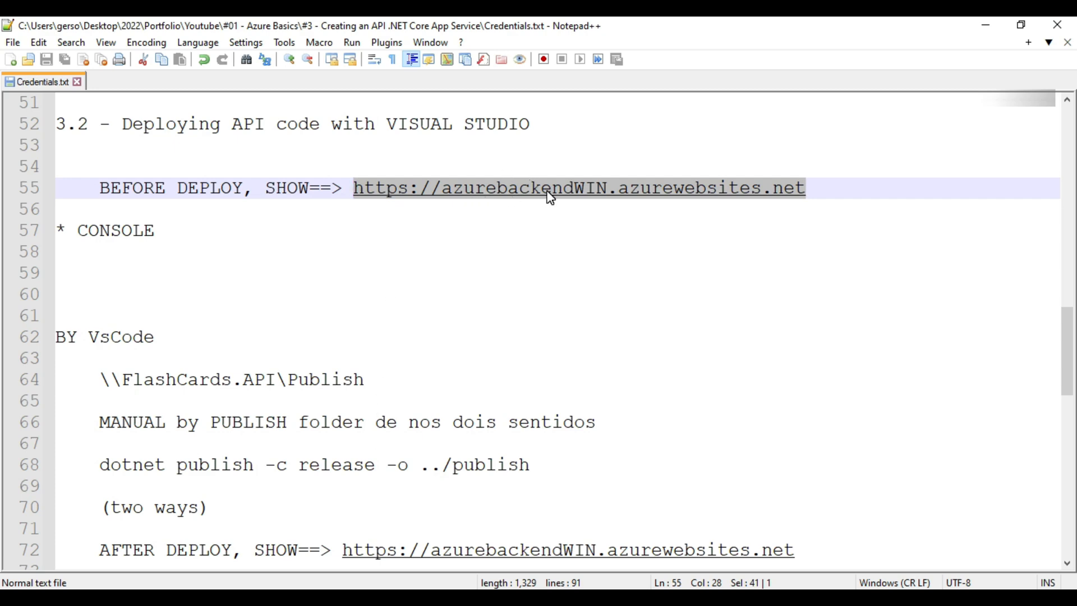
pyautogui.hotkey('alt', 'Tab')
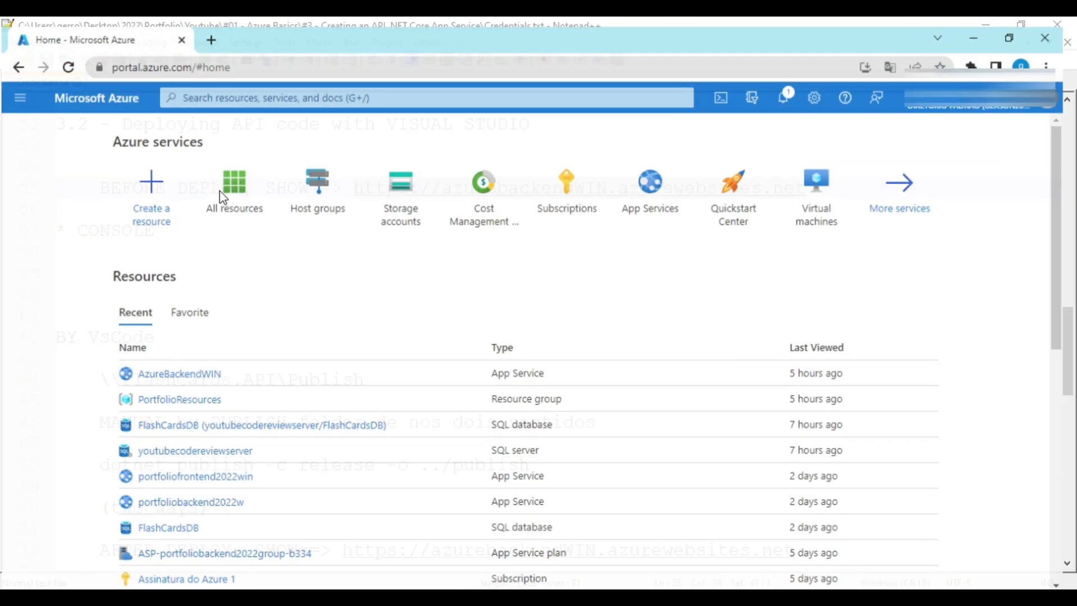
pyautogui.click(213, 31)
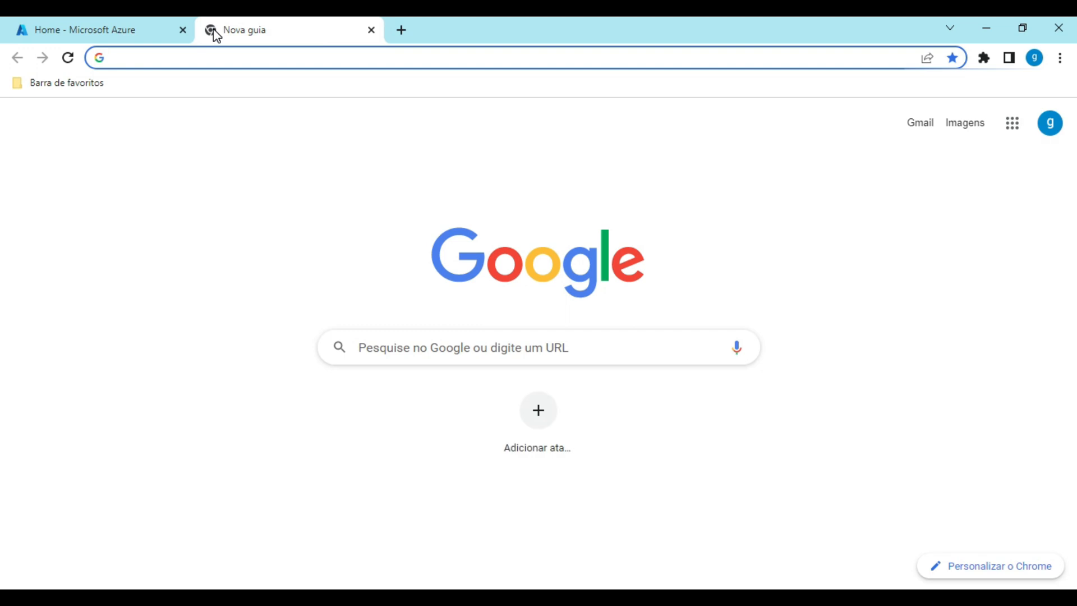
pyautogui.hotkey('ctrl', 'v')
pyautogui.press('Return')
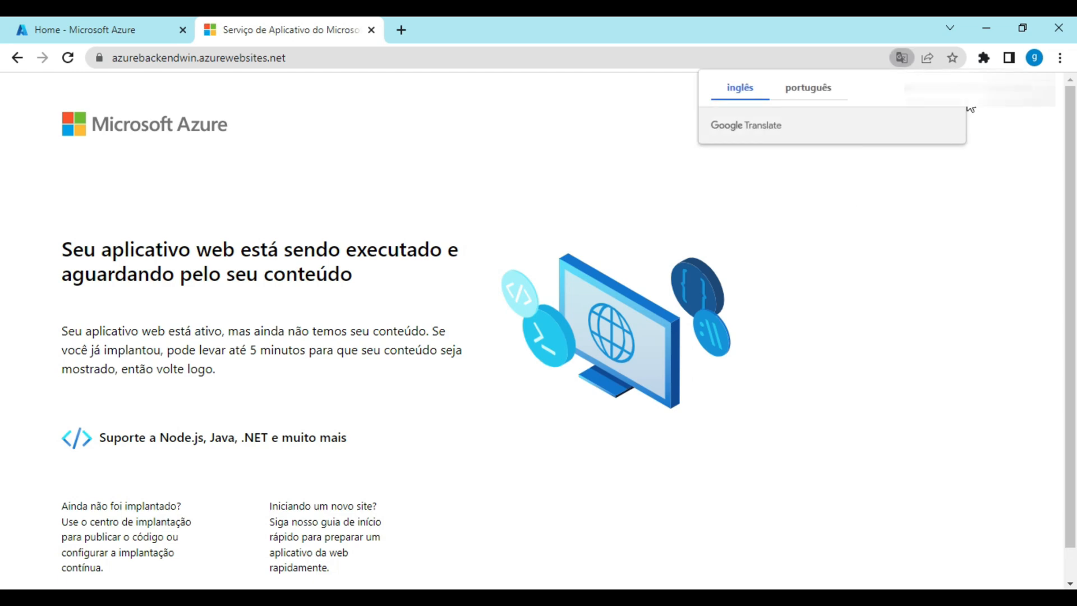
pyautogui.click(341, 199)
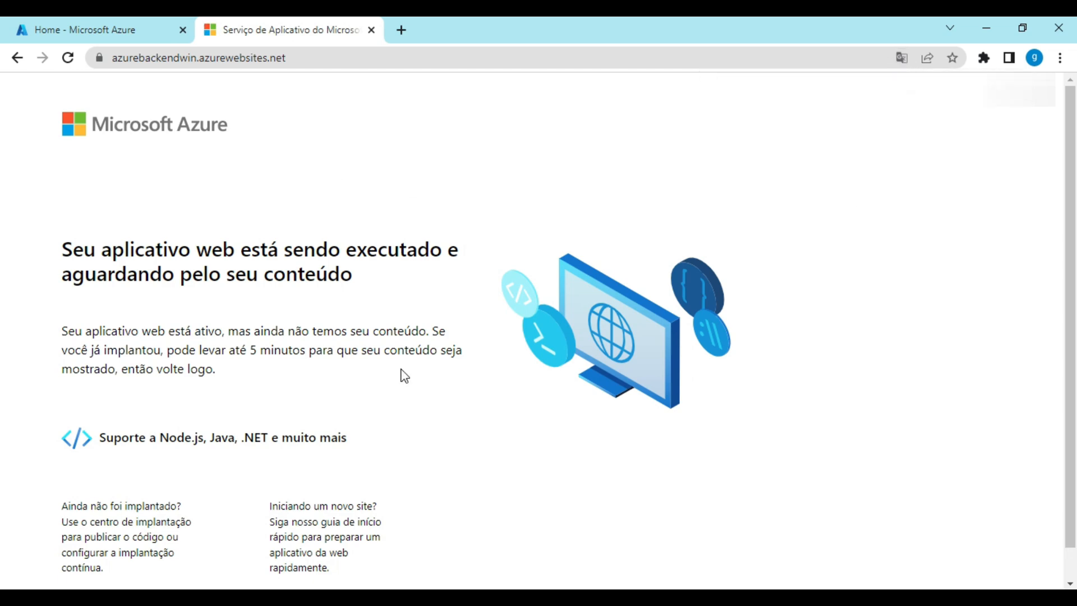
# Switch to Credentials.txt in Notepad++ to check the CONSOLE item, then return to the browser
pyautogui.click(535, 597)
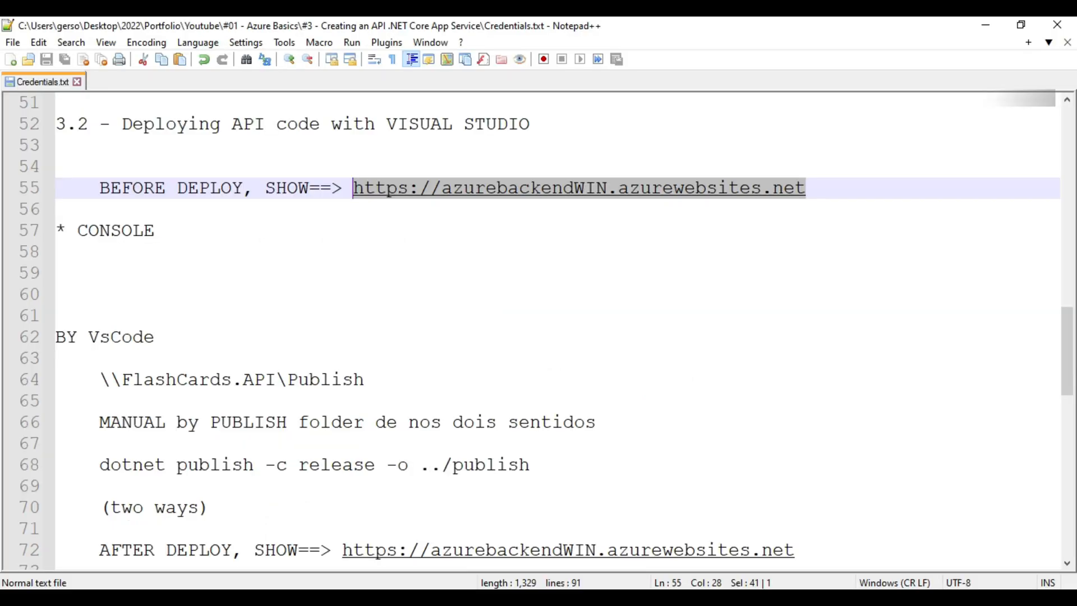
pyautogui.doubleClick(114, 229)
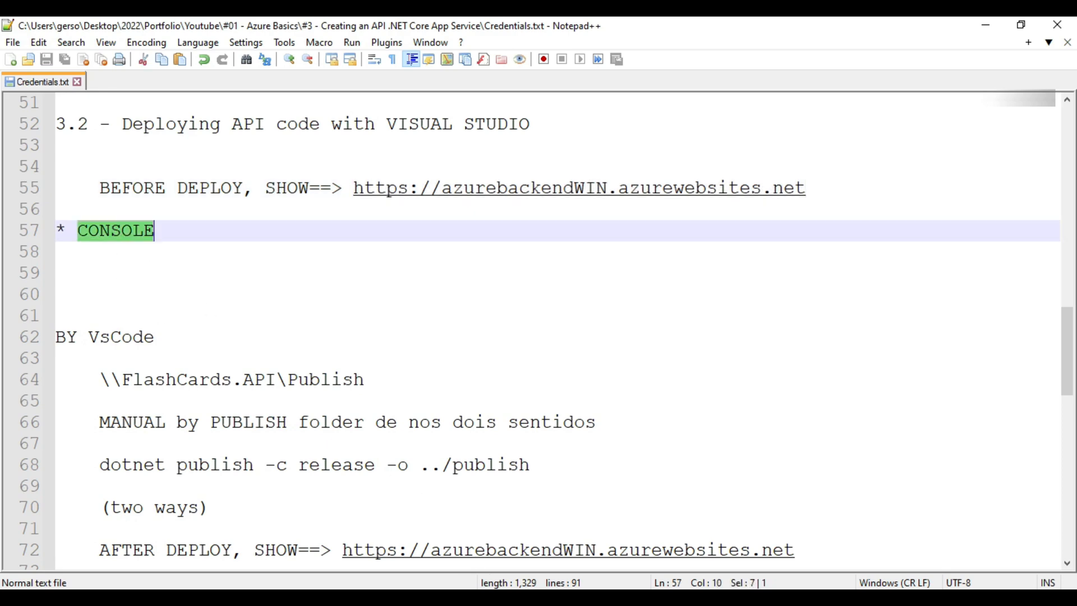
pyautogui.click(522, 597)
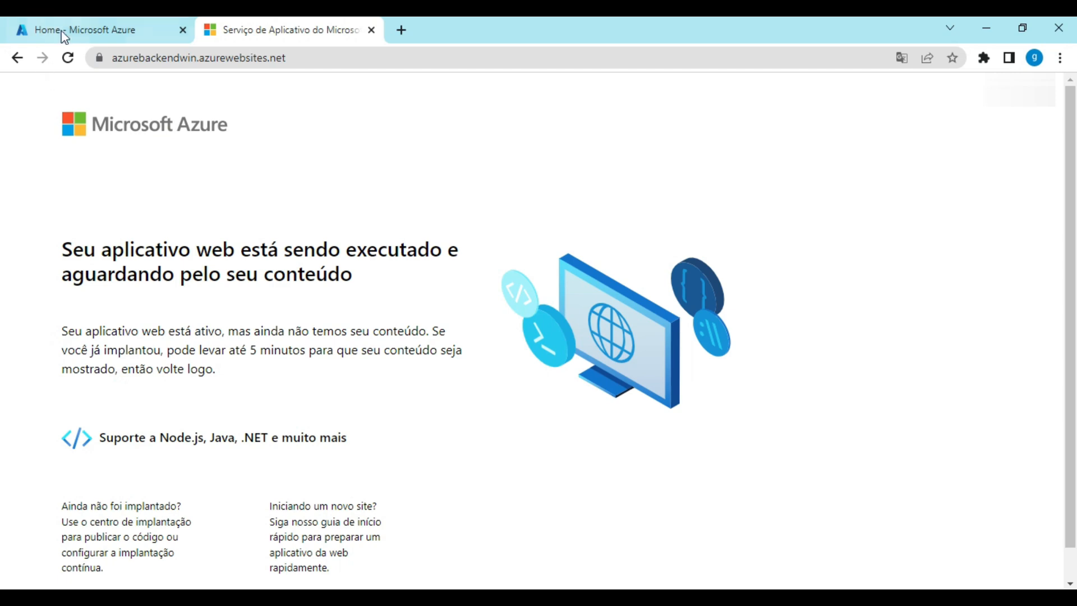
# Open the AzureBackendWIN app service's Console and list the contents of D:\home\site\wwwroot with dir
pyautogui.click(62, 32)
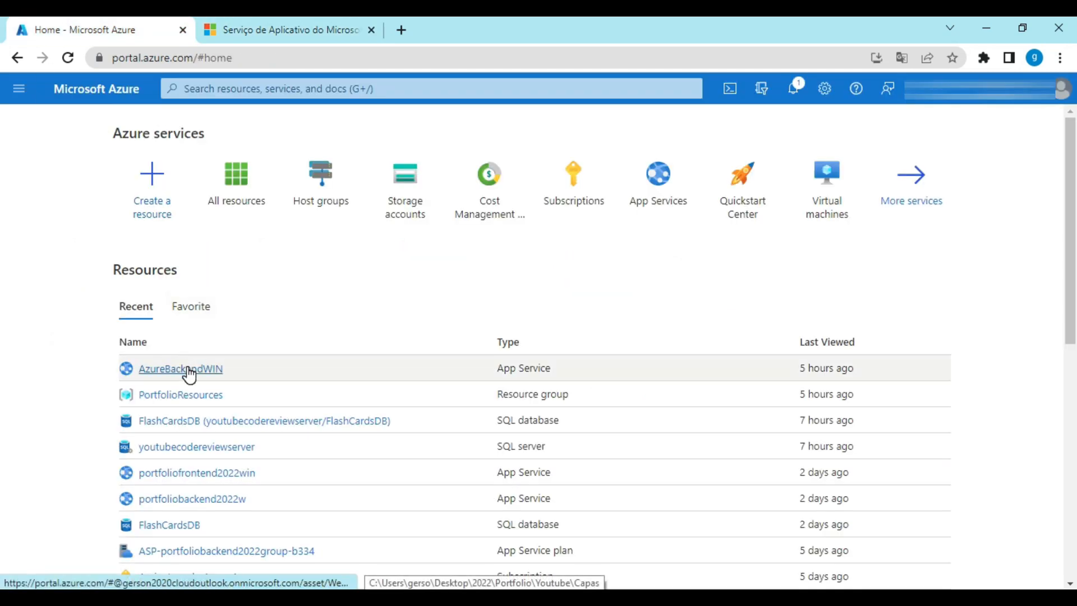
pyautogui.moveTo(189, 373)
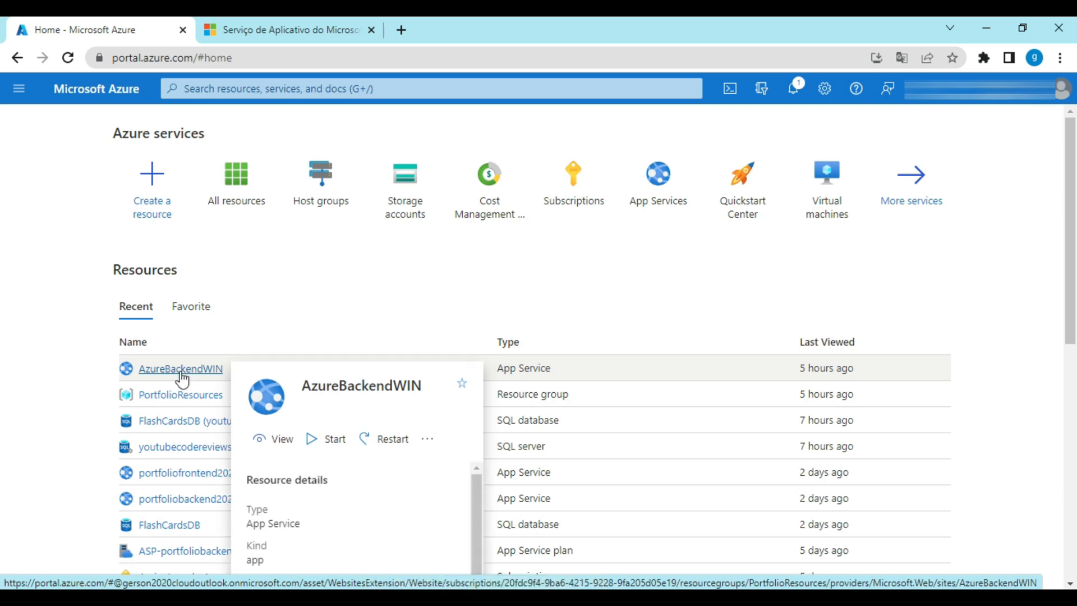
pyautogui.click(182, 372)
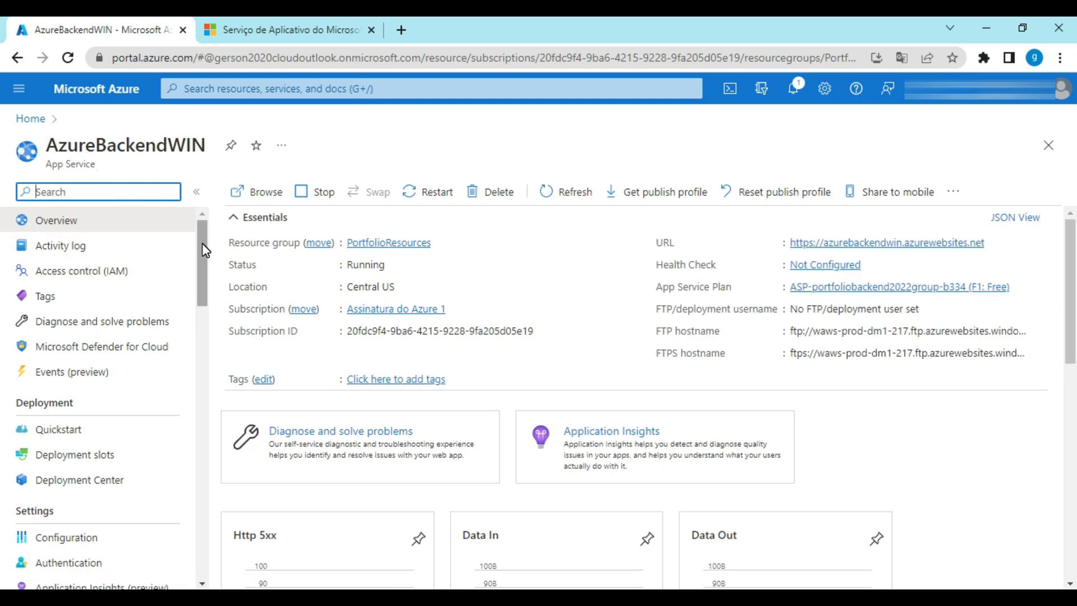
pyautogui.moveTo(203, 250); pyautogui.dragTo(200, 435)
pyautogui.click(55, 301)
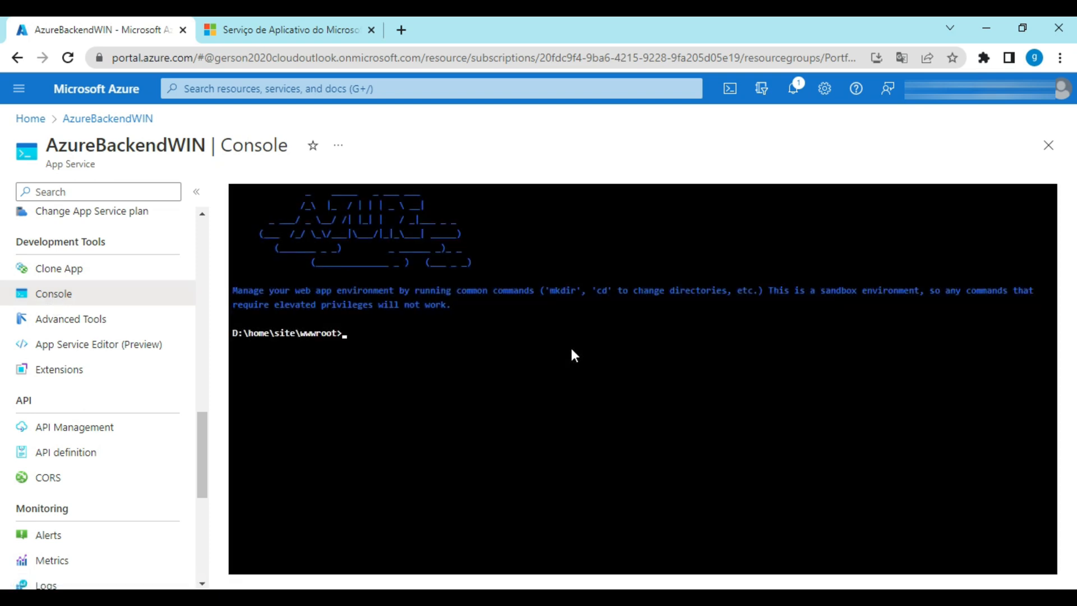
pyautogui.write('dir')
pyautogui.press('Return')
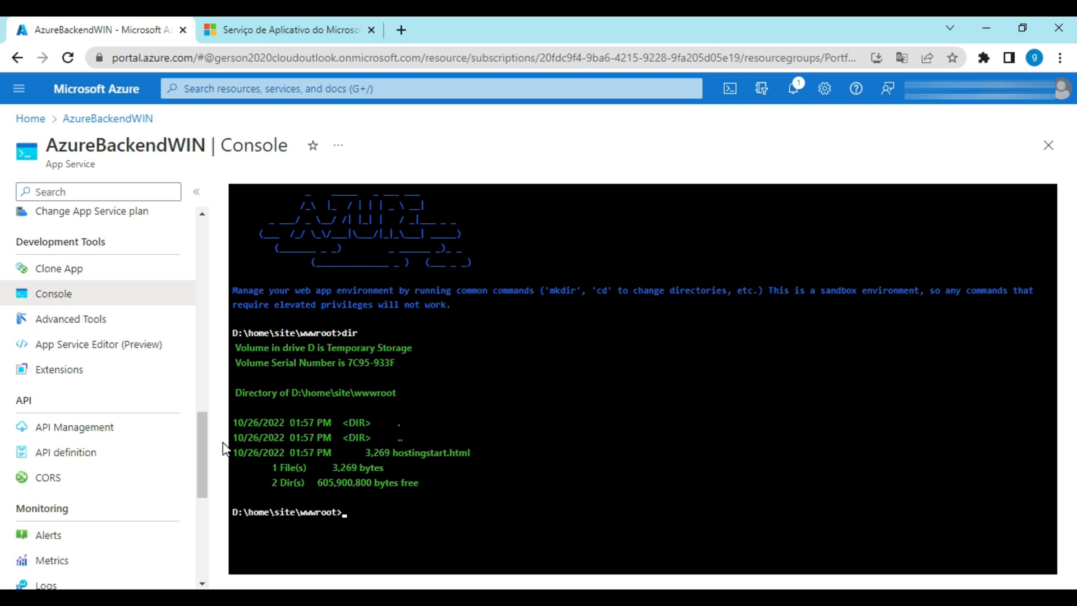
# Open the app service's configuration and examine its default documents list down to the last entry
pyautogui.moveTo(203, 449); pyautogui.dragTo(161, 250)
pyautogui.scroll(-2, 134, 365)
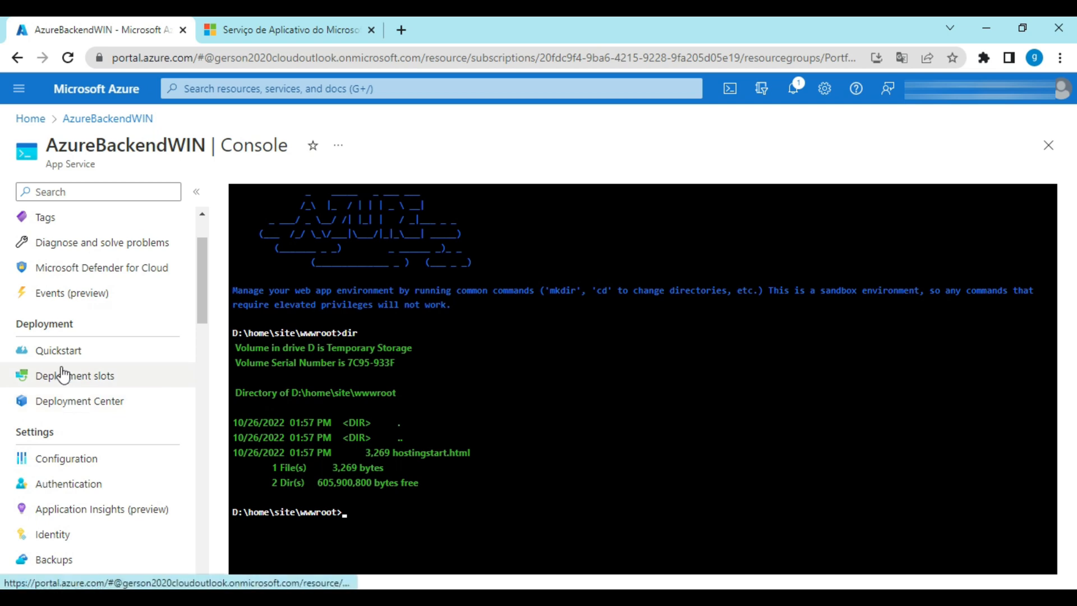
pyautogui.scroll(2, 84, 505)
pyautogui.click(65, 537)
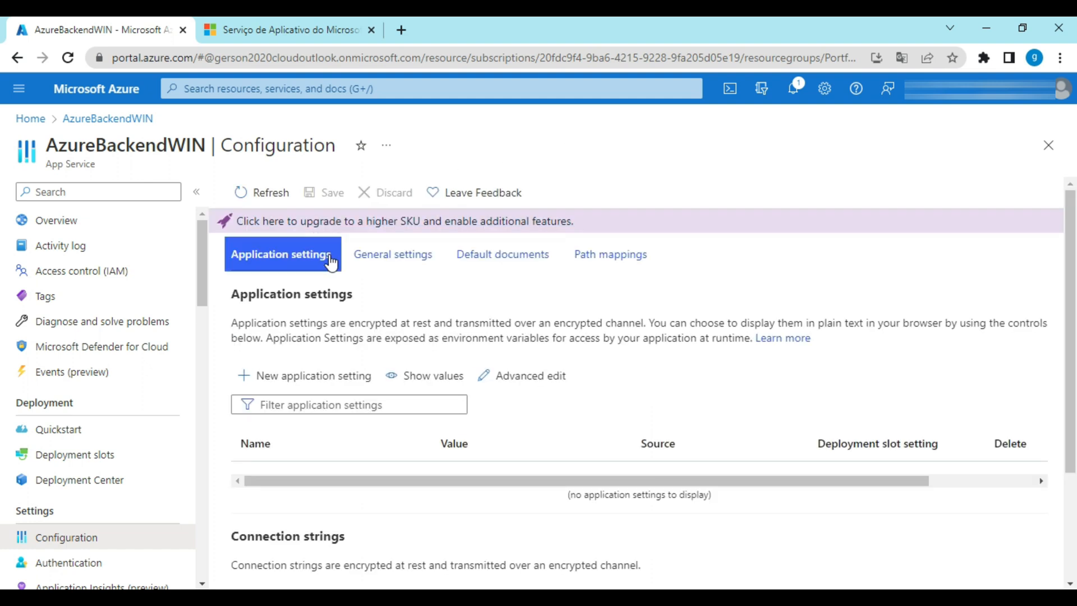
pyautogui.click(516, 262)
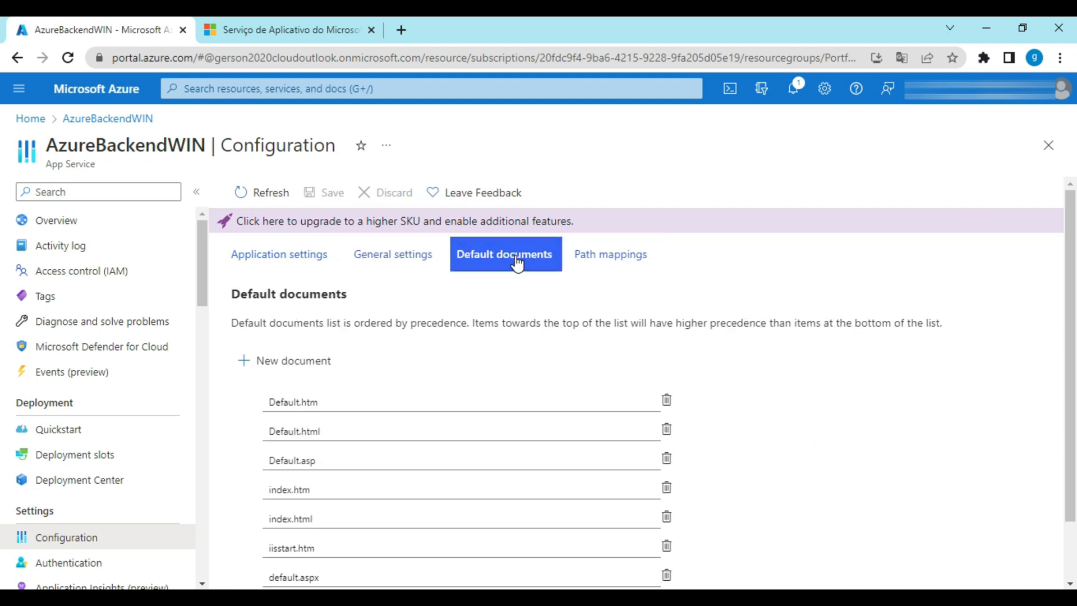
pyautogui.scroll(-1, 532, 315)
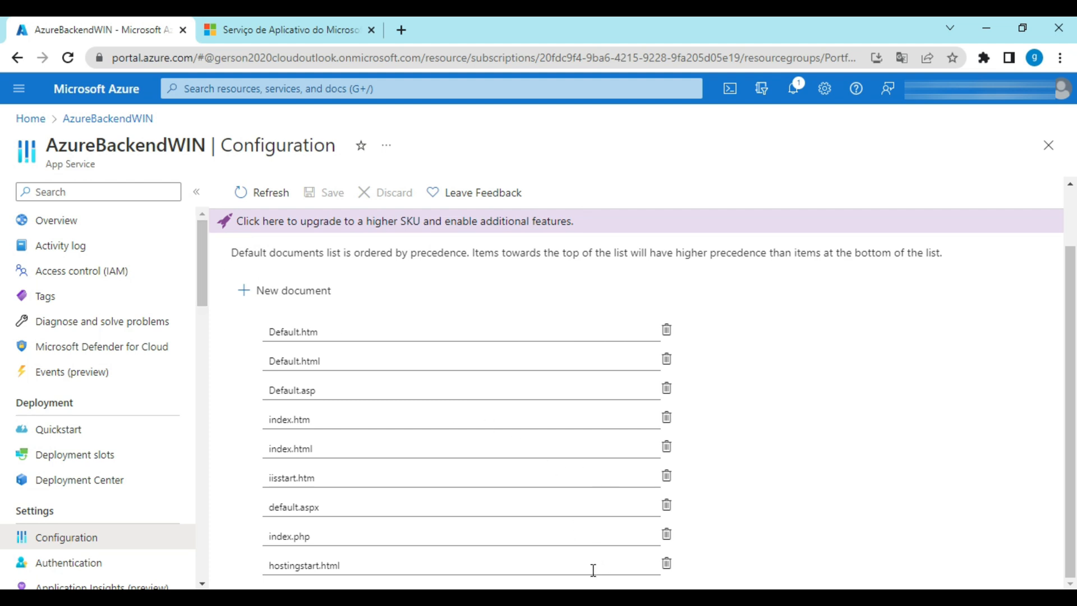
# Switch to the #1 - AZURE BASICS.pptx presentation in PowerPoint, show slides 15 and 16 full screen, and end the slide show
pyautogui.click(114, 121)
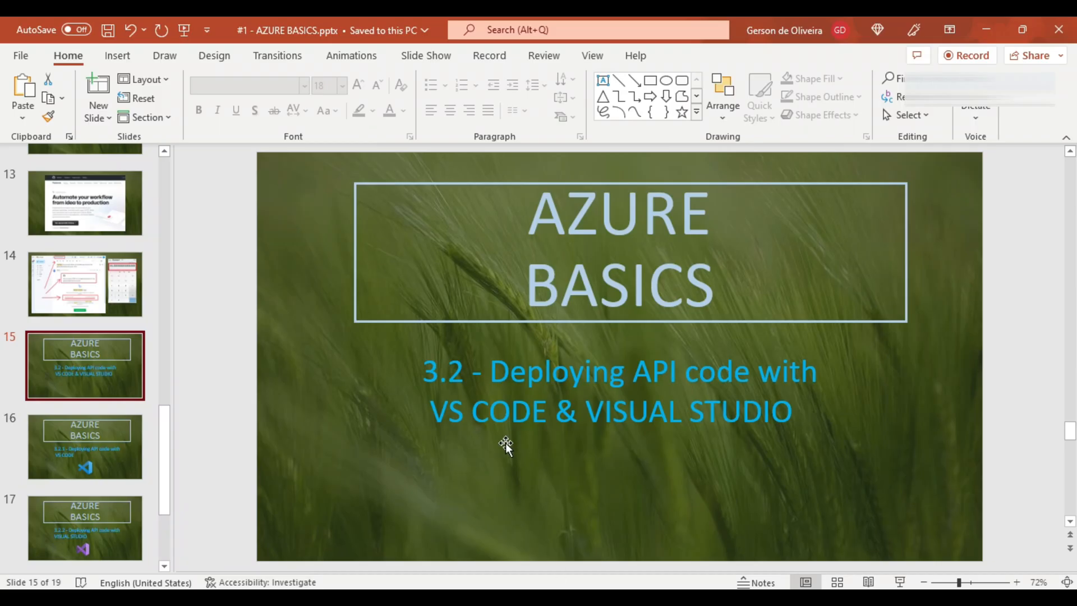
pyautogui.click(900, 582)
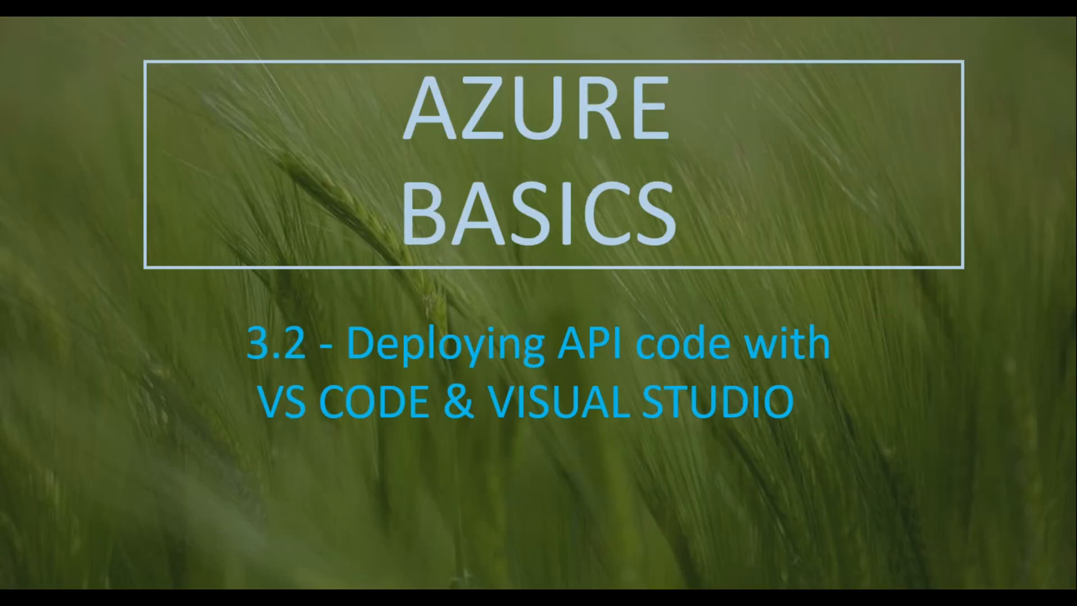
pyautogui.press('Right')
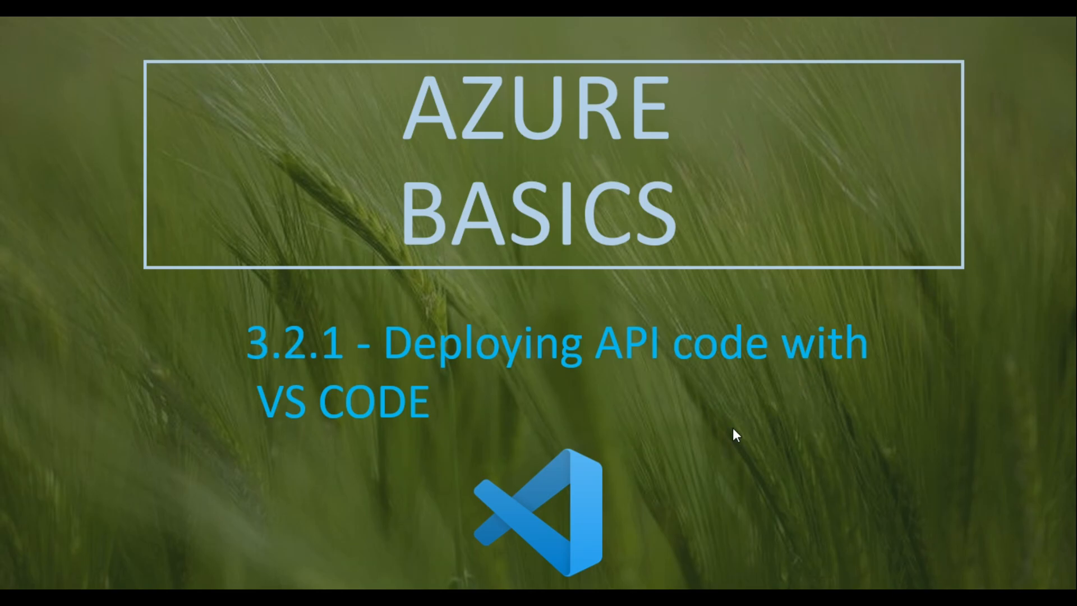
pyautogui.press('Escape')
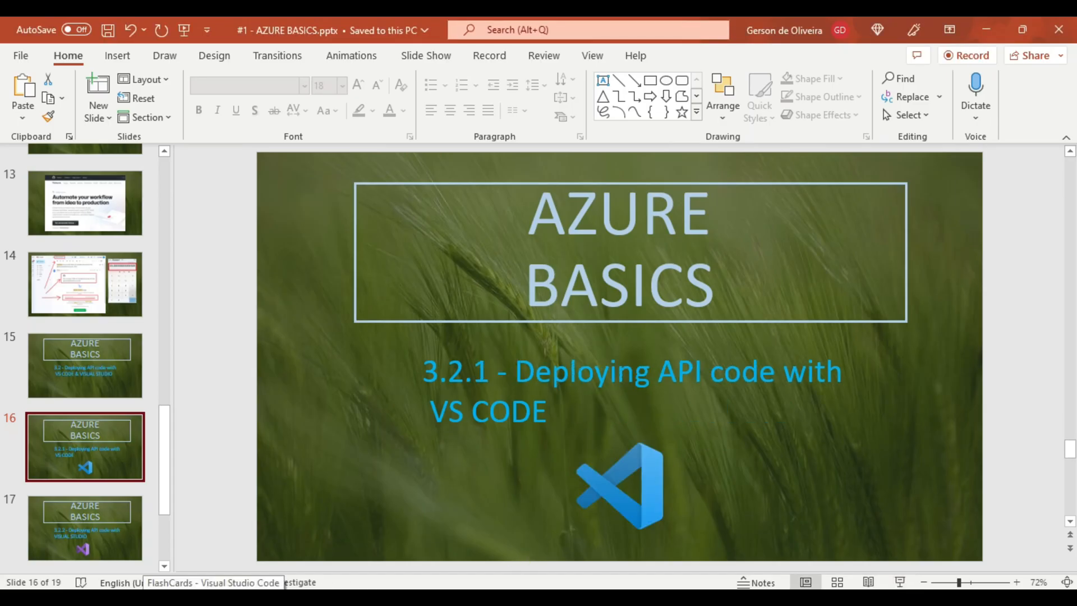
# Switch to the FlashCards project in Visual Studio Code, keep one terminal, widen its area and run dotnet watch run in FlashCards.API
pyautogui.click(213, 598)
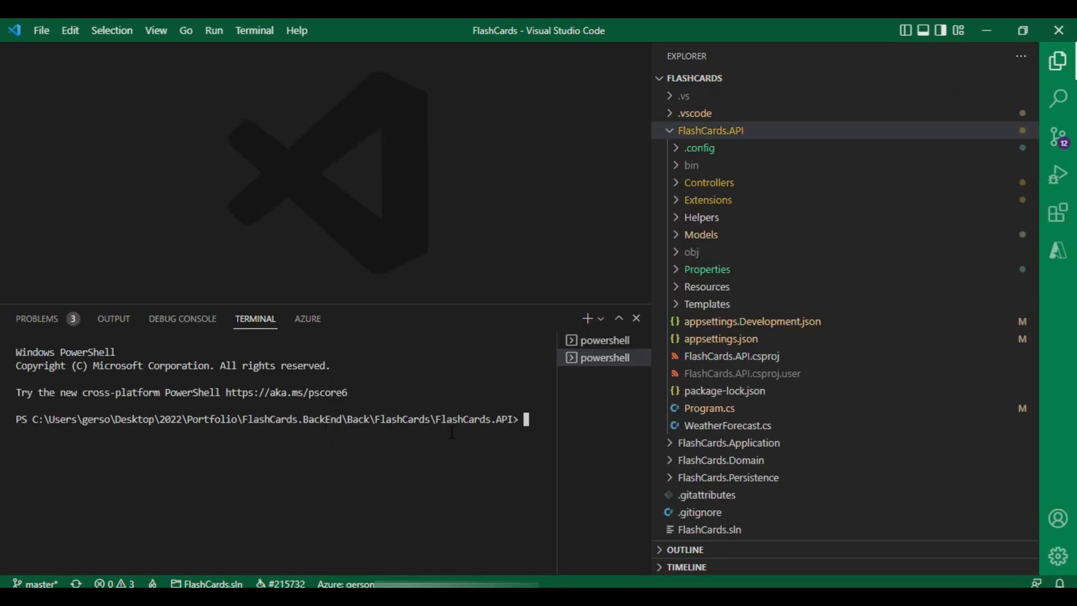
pyautogui.write('dotnet publish -c release -o ../publish')
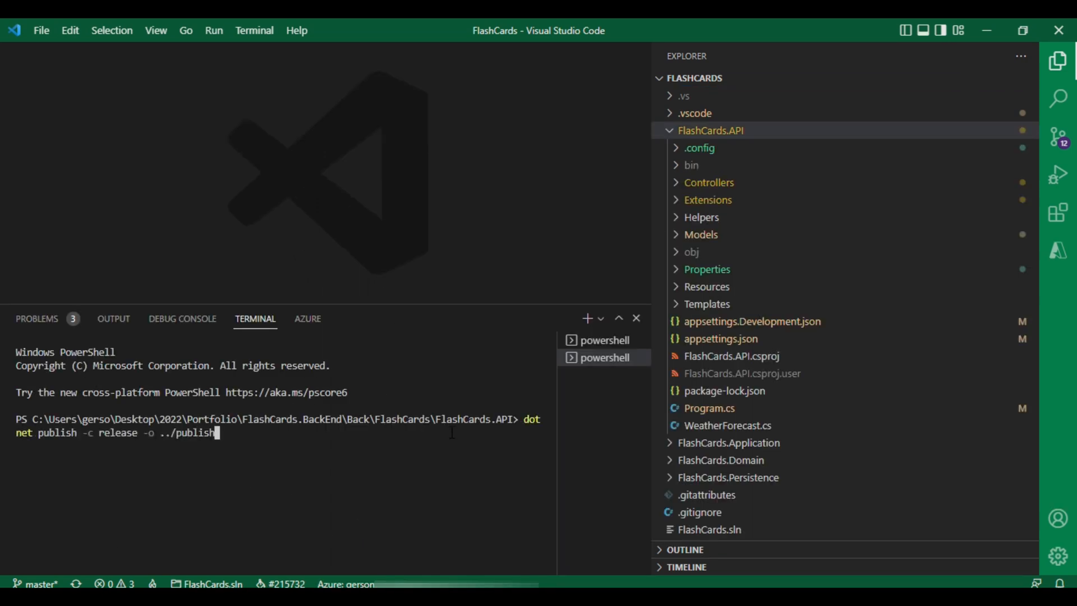
pyautogui.press('Up')
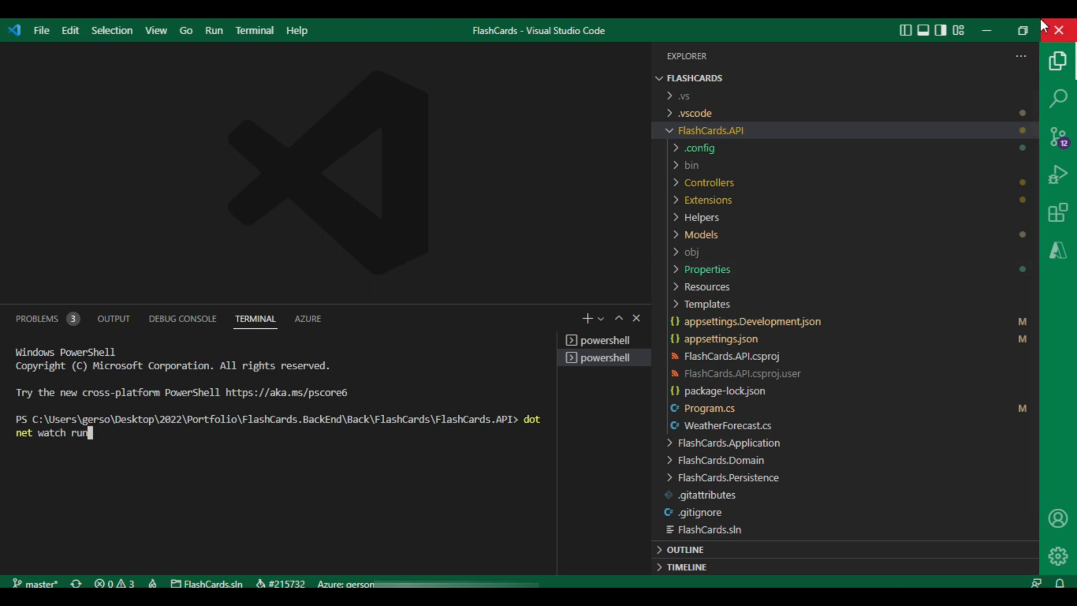
pyautogui.click(636, 341)
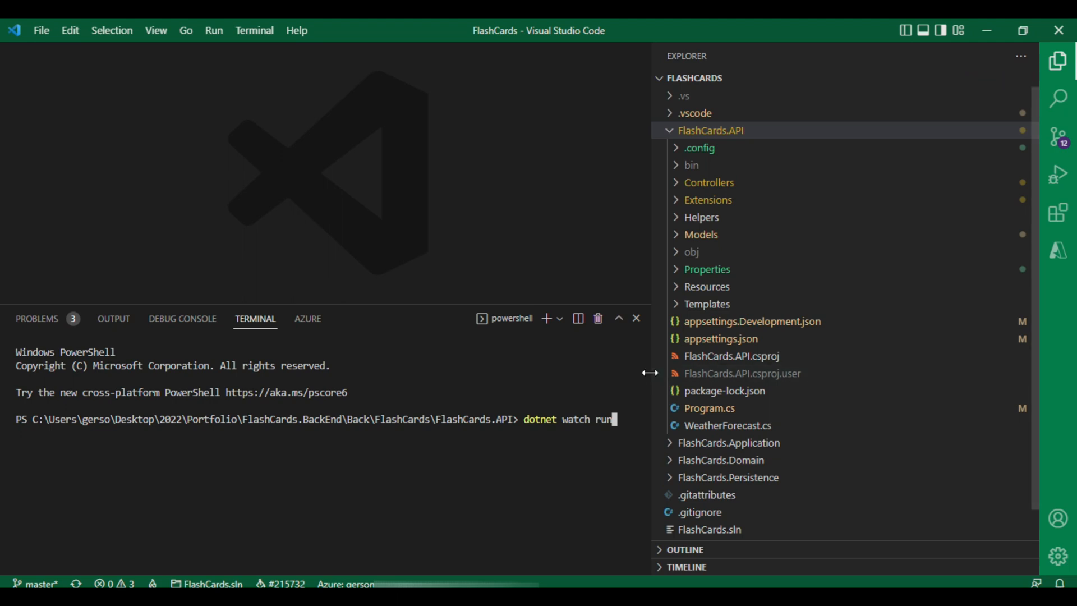
pyautogui.moveTo(651, 373); pyautogui.dragTo(839, 368)
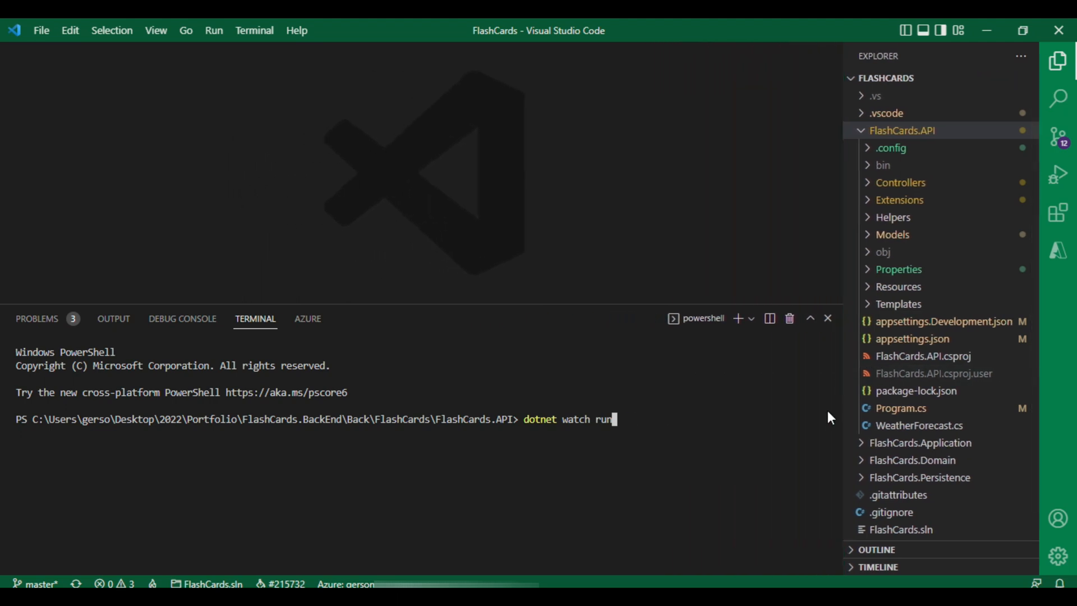
pyautogui.press('Return')
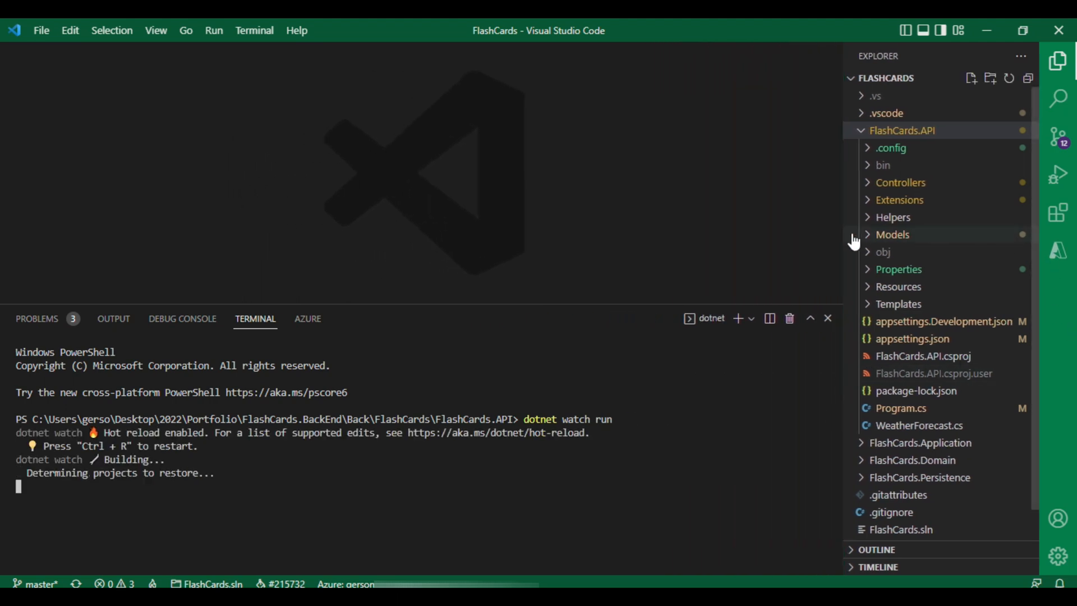
pyautogui.moveTo(843, 245); pyautogui.dragTo(795, 245)
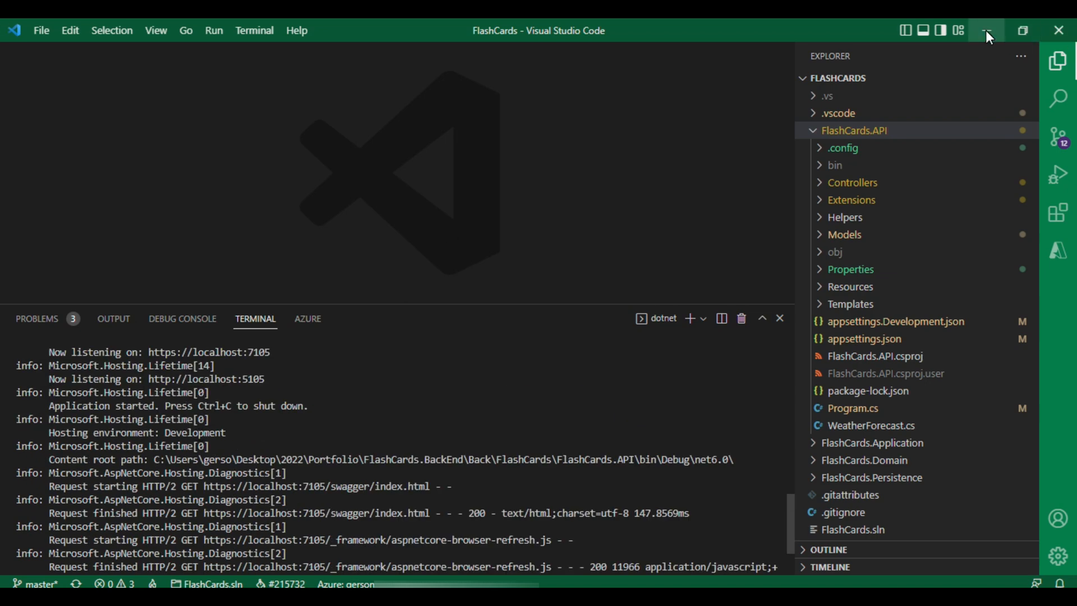
# Switch to the browser's Swagger UI page, dismiss the translation offer, and examine the localhost:7105/swagger/index.html address and the Account endpoints
pyautogui.click(987, 35)
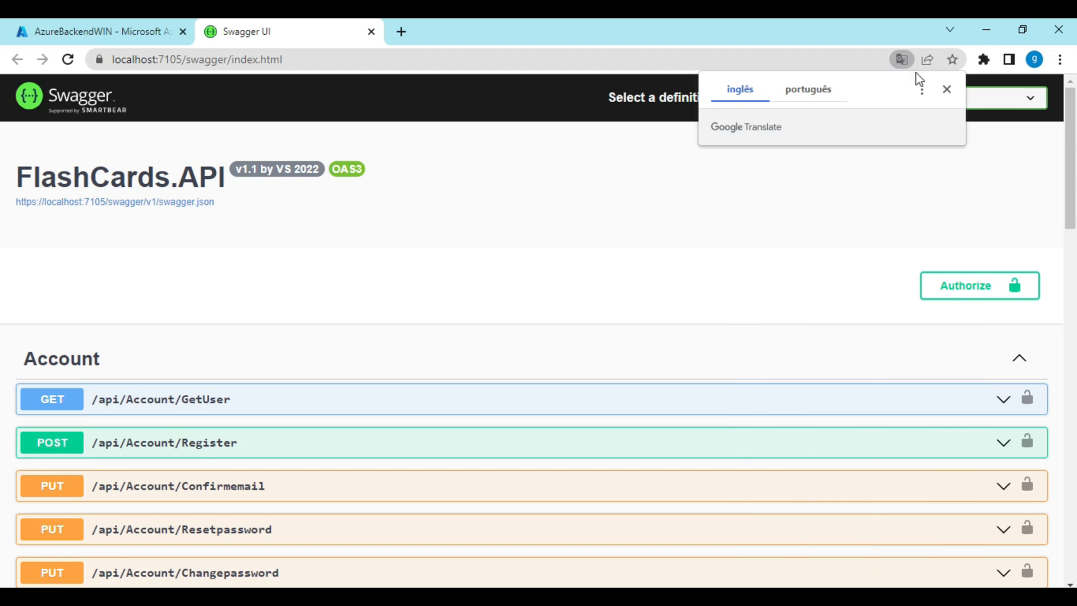
pyautogui.click(947, 89)
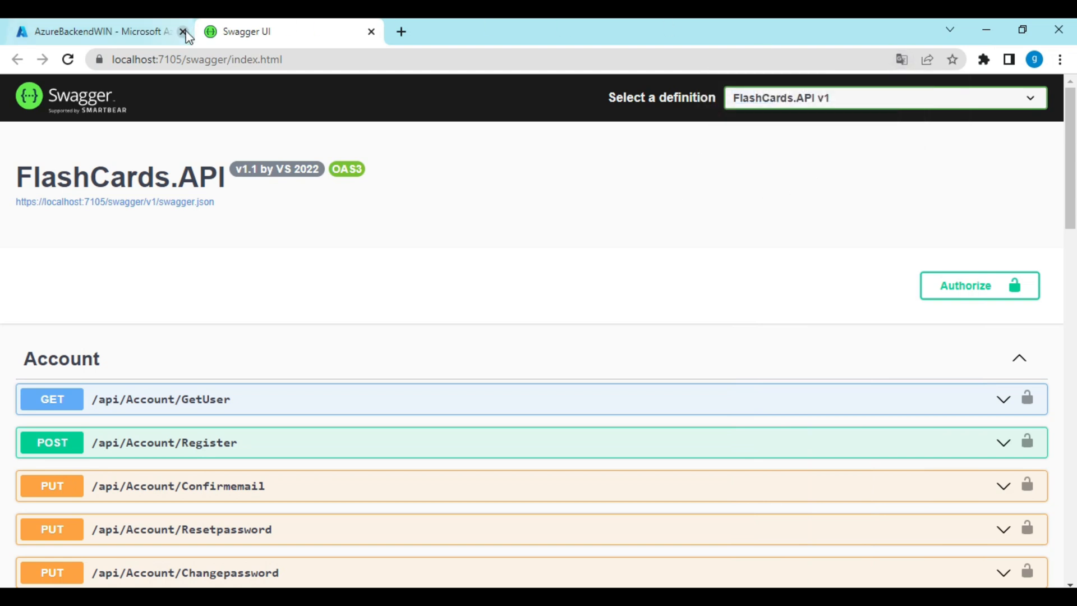
pyautogui.doubleClick(137, 60)
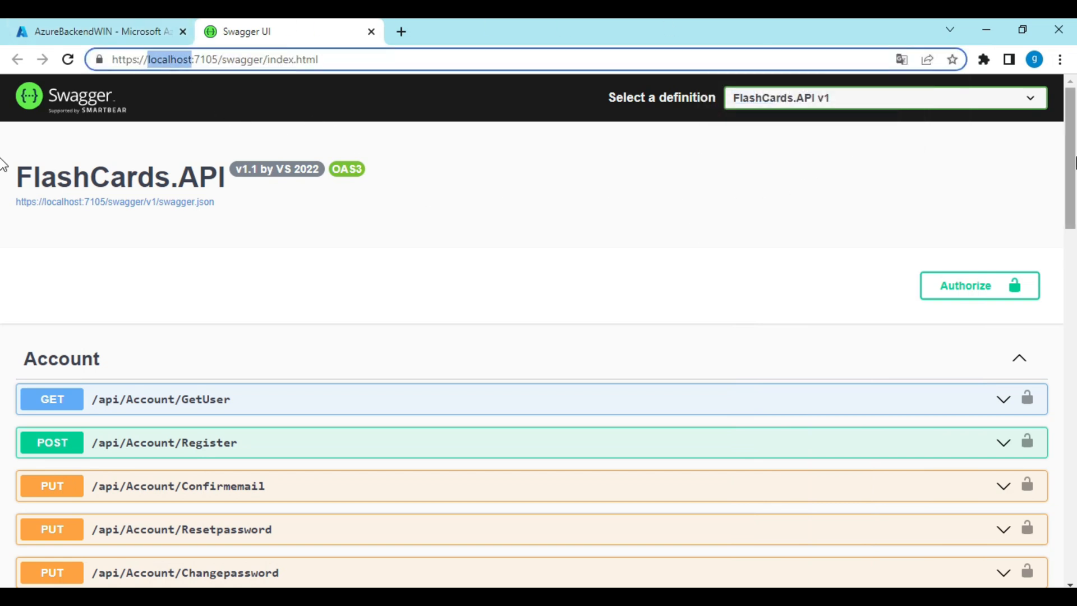
pyautogui.click(1073, 171)
pyautogui.click(207, 58)
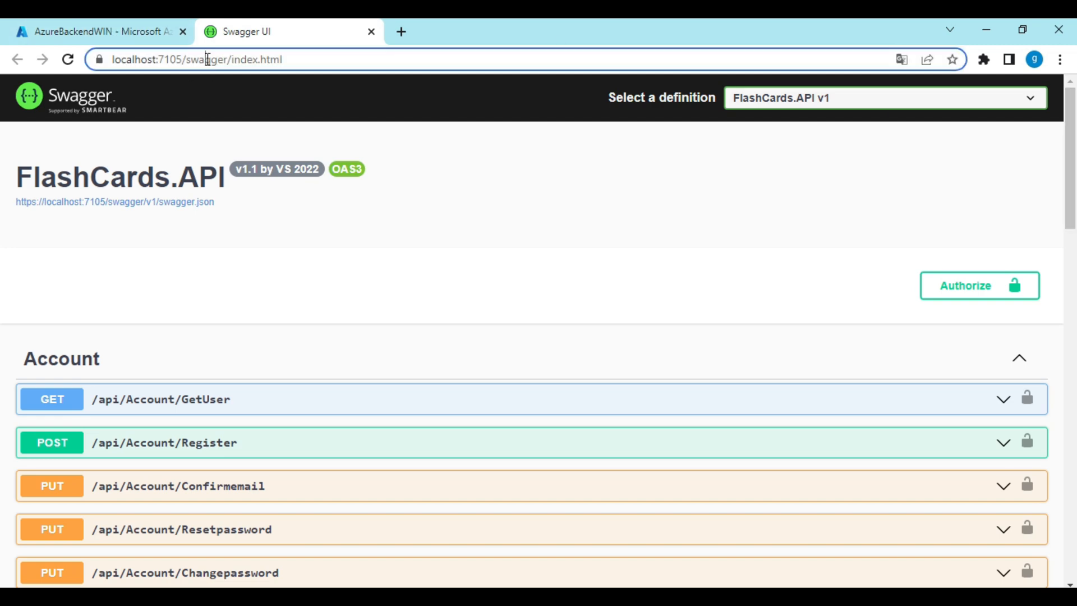
pyautogui.doubleClick(241, 60)
pyautogui.click(1073, 198)
pyautogui.moveTo(1073, 197); pyautogui.dragTo(1073, 253)
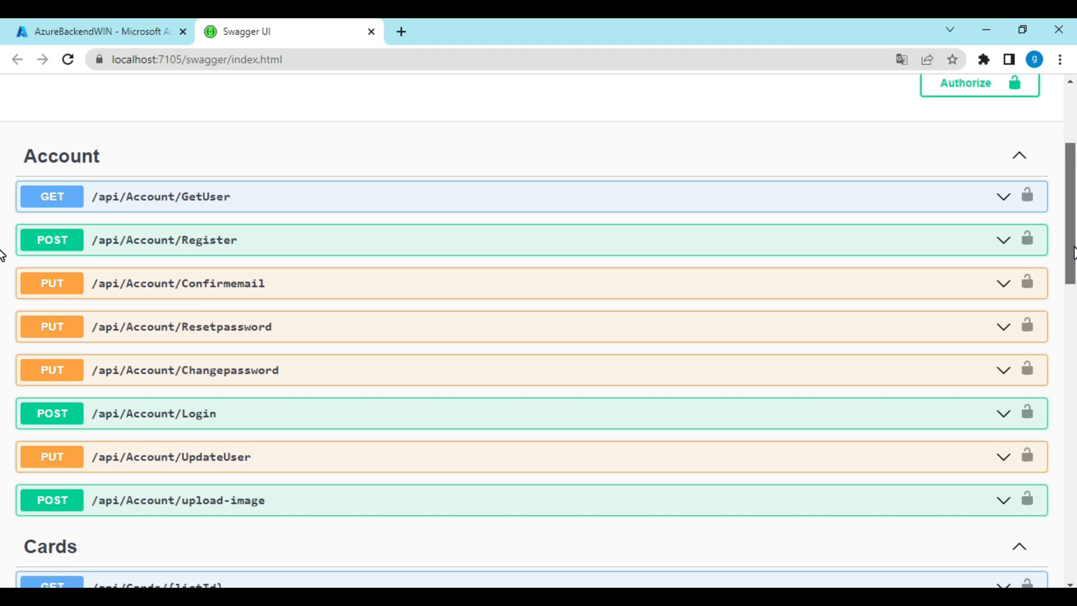
pyautogui.moveTo(1073, 253); pyautogui.dragTo(1073, 194)
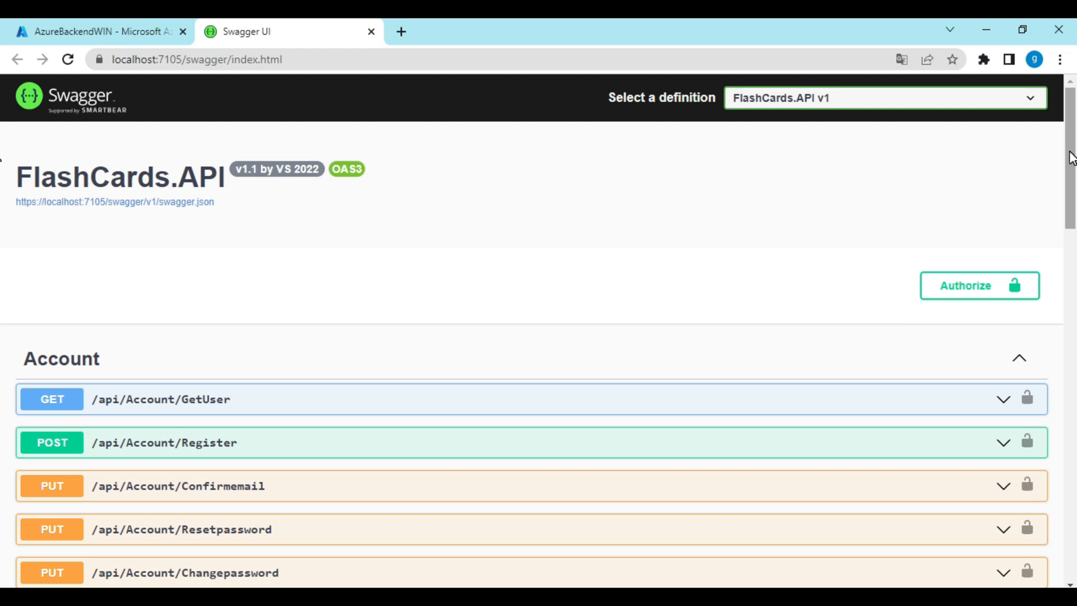
pyautogui.moveTo(1072, 158); pyautogui.dragTo(1071, 133)
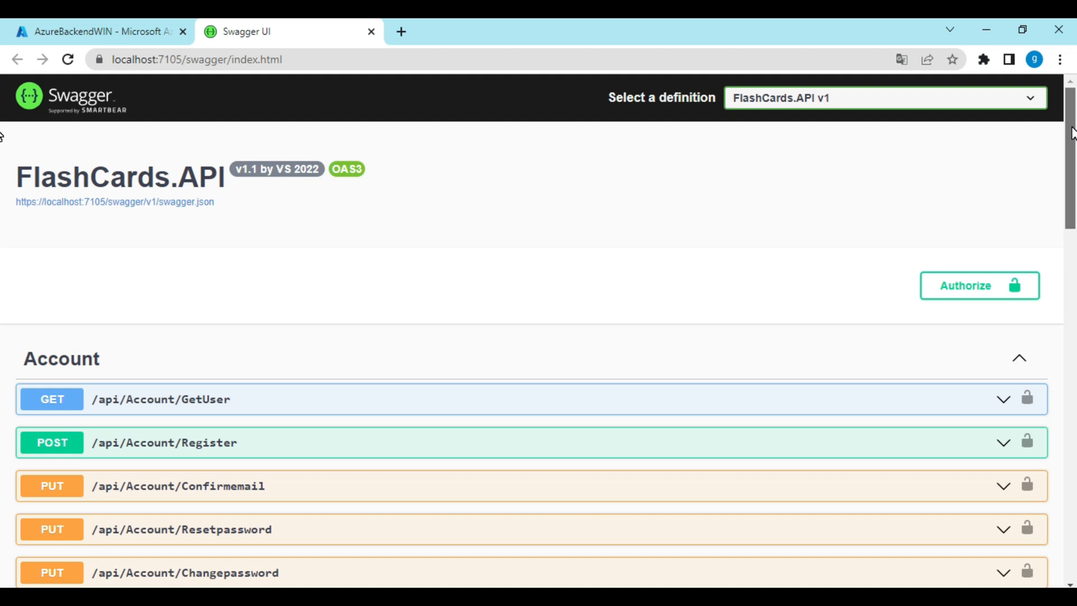
pyautogui.moveTo(1072, 132); pyautogui.dragTo(1072, 144)
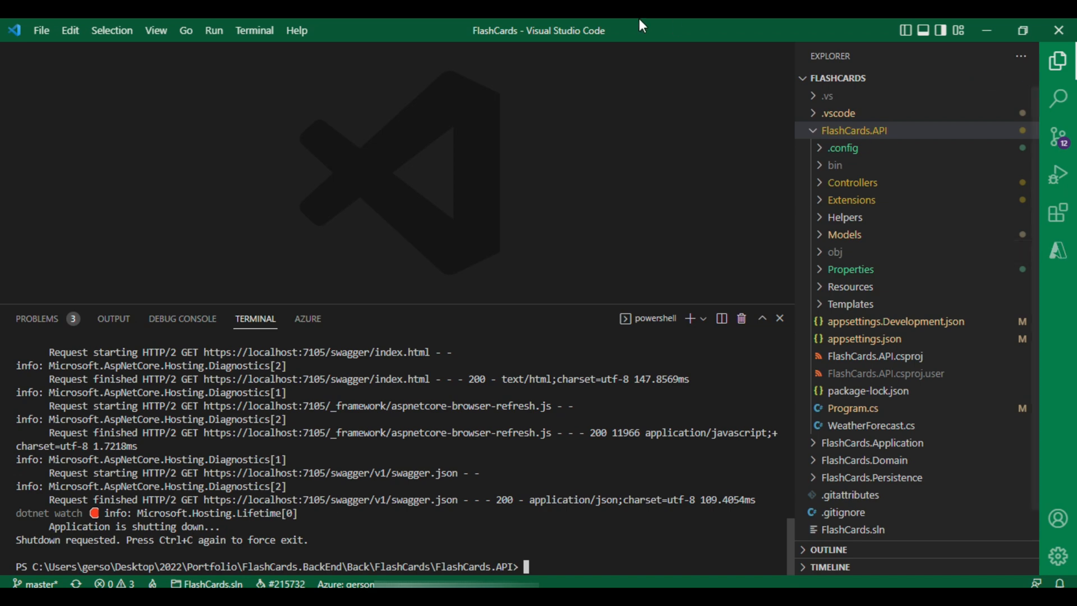
# In Visual Studio Code, check the Azure Tools extension among the azure marketplace entries, then return to the project's file tree
pyautogui.click(157, 31)
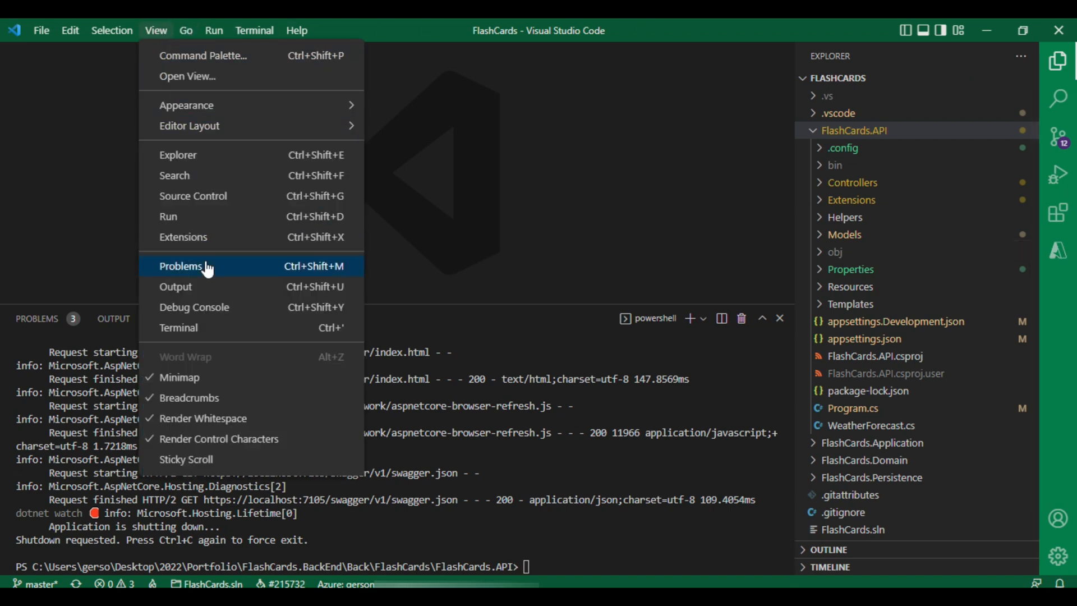
pyautogui.click(200, 235)
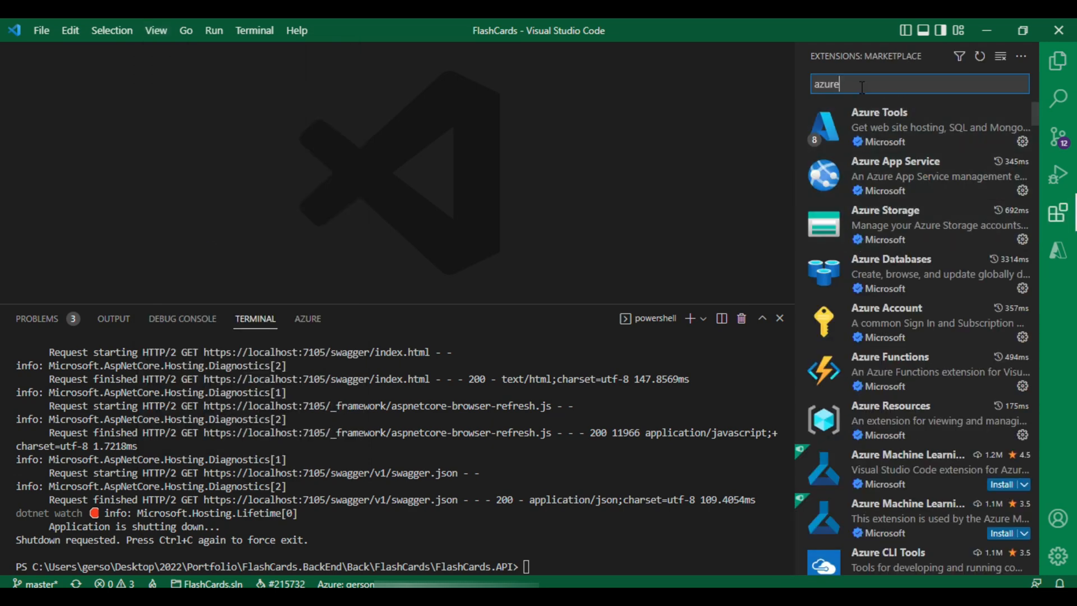
pyautogui.moveTo(893, 122)
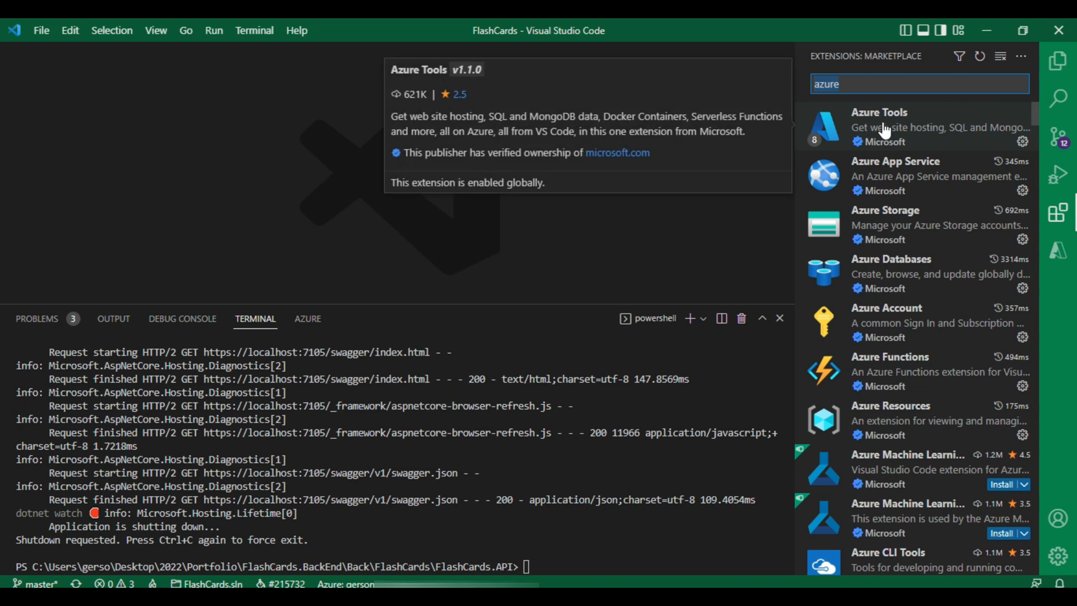
pyautogui.click(1058, 62)
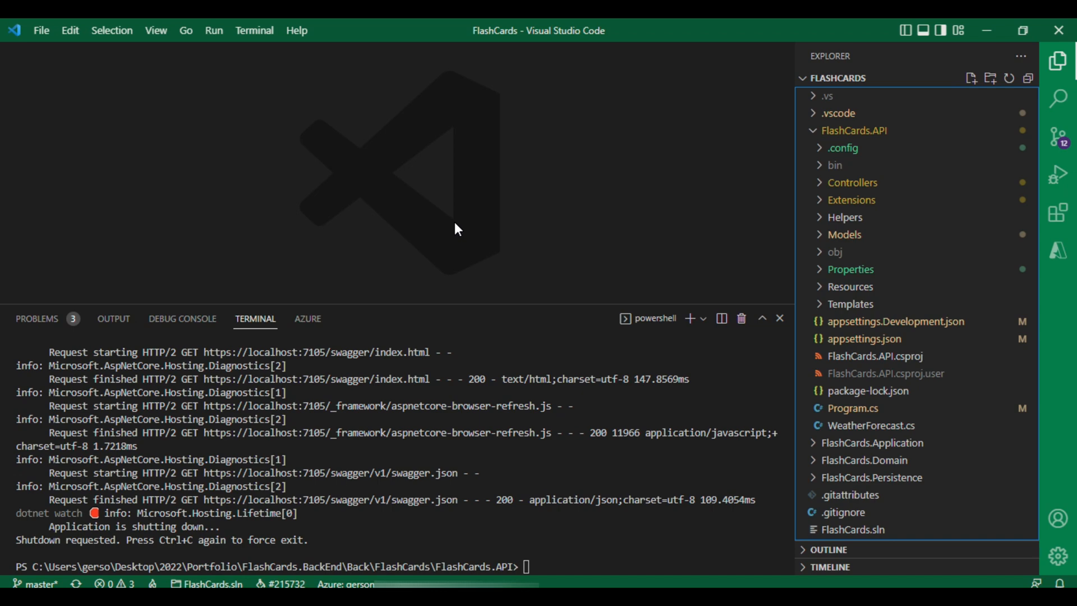
# Collapse the FlashCards.API folder and publish the API from the terminal with dotnet publish -c release -o ../publish
pyautogui.click(814, 131)
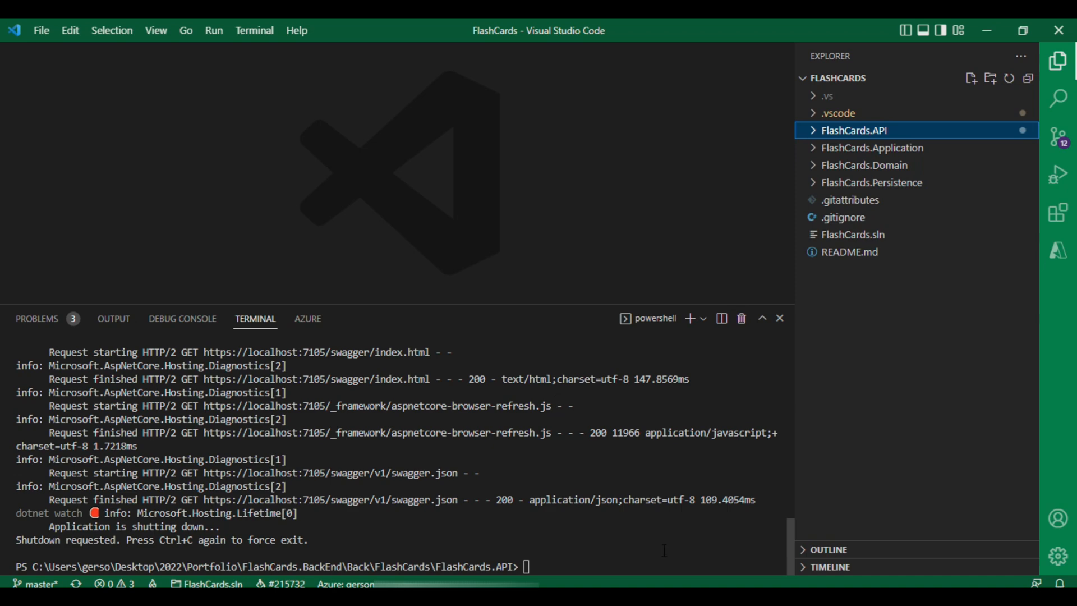
pyautogui.press('Up')
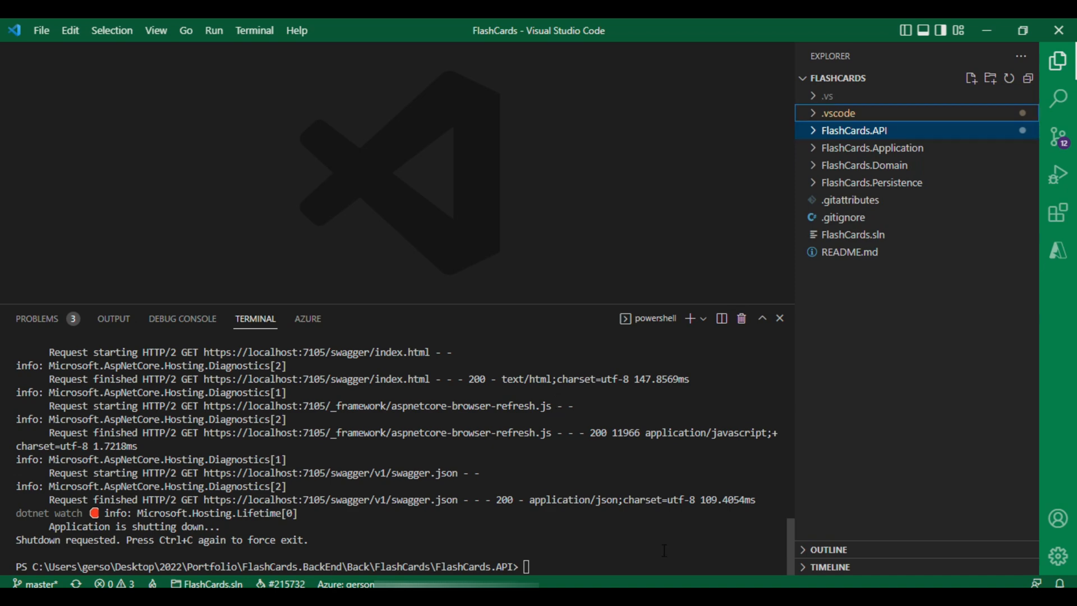
pyautogui.click(664, 550)
pyautogui.write('dotnet watch run')
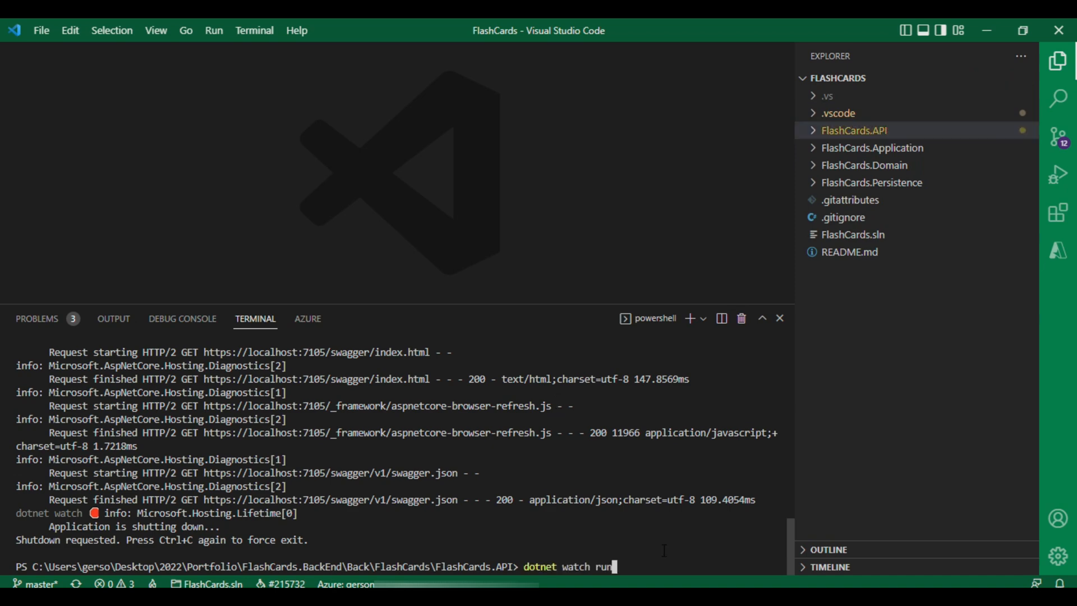
pyautogui.press('Up')
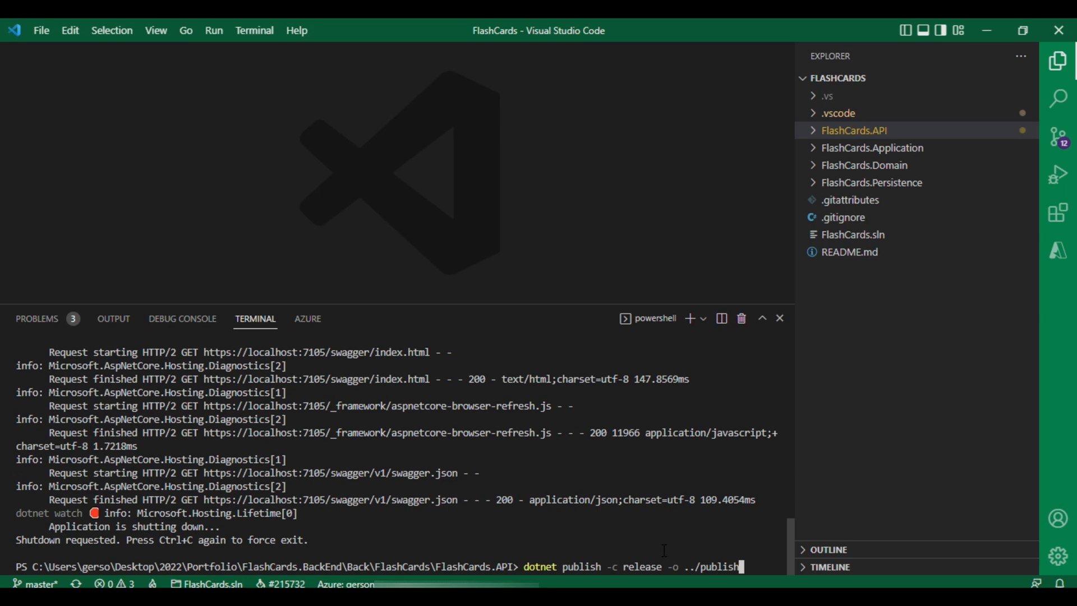
pyautogui.press('Return')
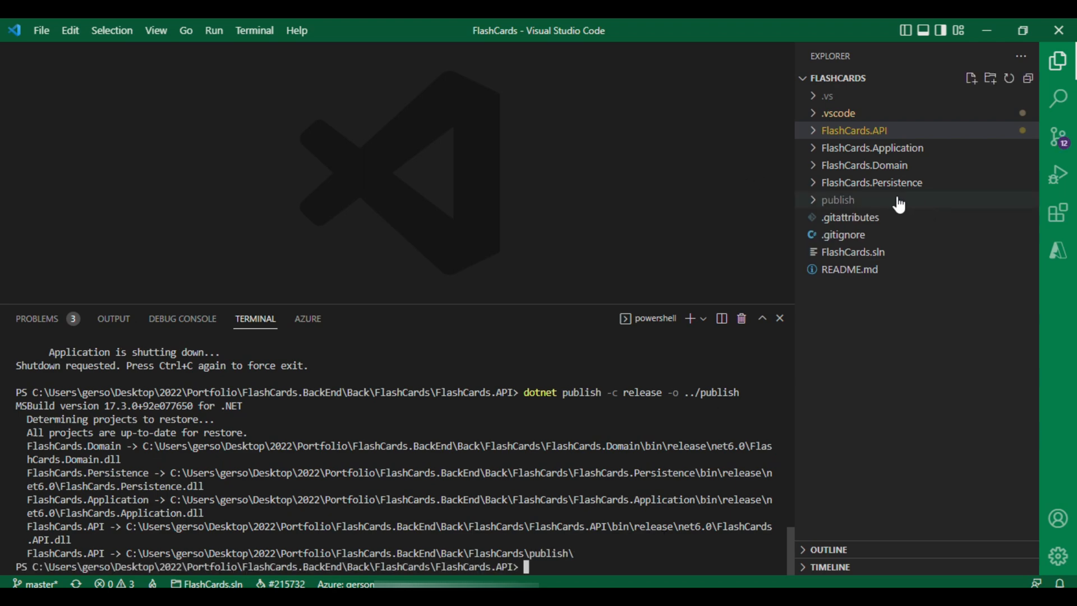
# Expand the generated publish folder and look through its files down the list and back to the beginning
pyautogui.click(822, 207)
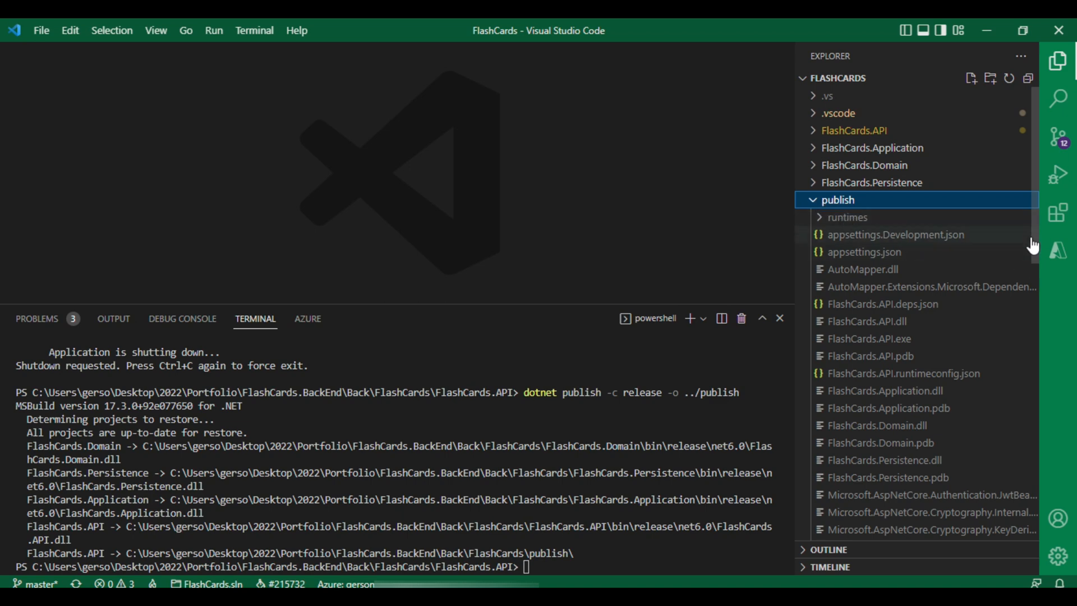
pyautogui.moveTo(1033, 220)
pyautogui.mouseDown()
pyautogui.moveTo(1035, 297)
pyautogui.moveTo(1038, 238)
pyautogui.mouseUp()
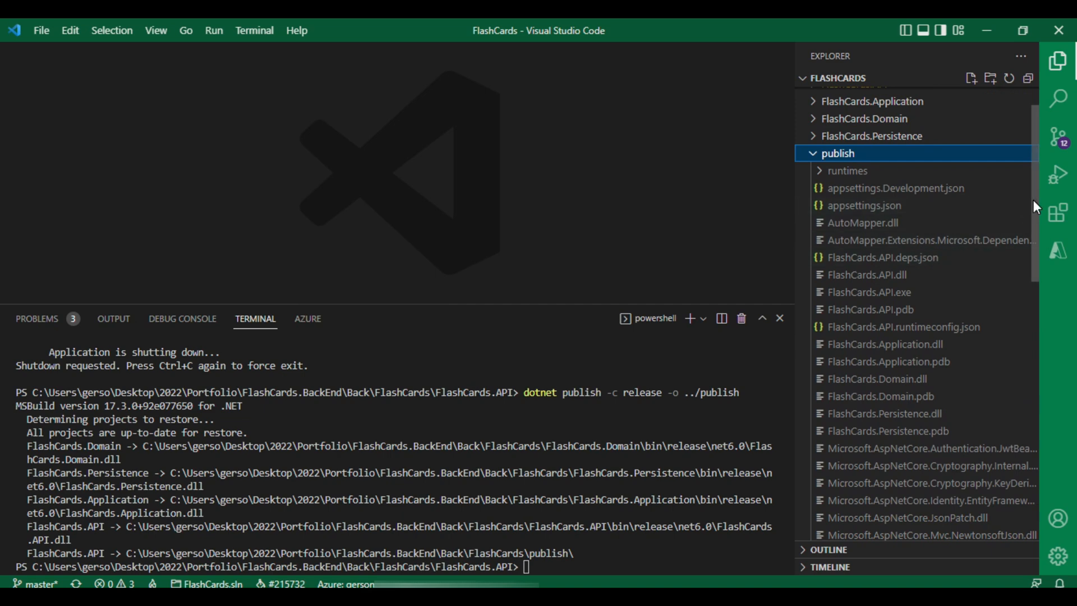
pyautogui.moveTo(1034, 200); pyautogui.dragTo(1038, 462)
pyautogui.moveTo(1046, 364); pyautogui.dragTo(1027, 143)
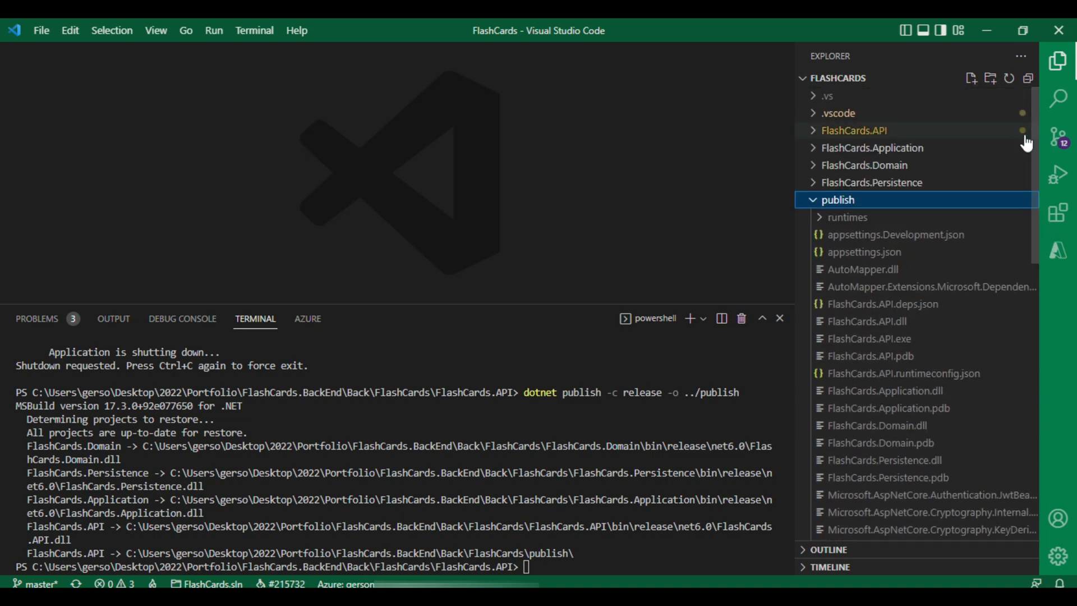
# Deploy the publish folder to the AzureBackendWIN web app and approve overwriting the previous deployment
pyautogui.rightClick(840, 209)
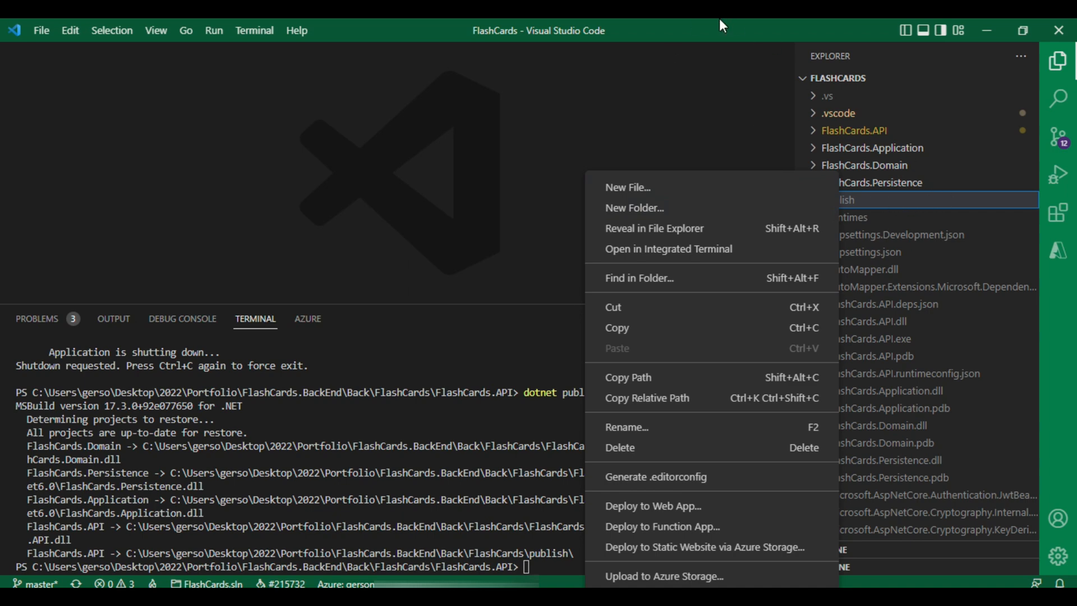
pyautogui.click(435, 160)
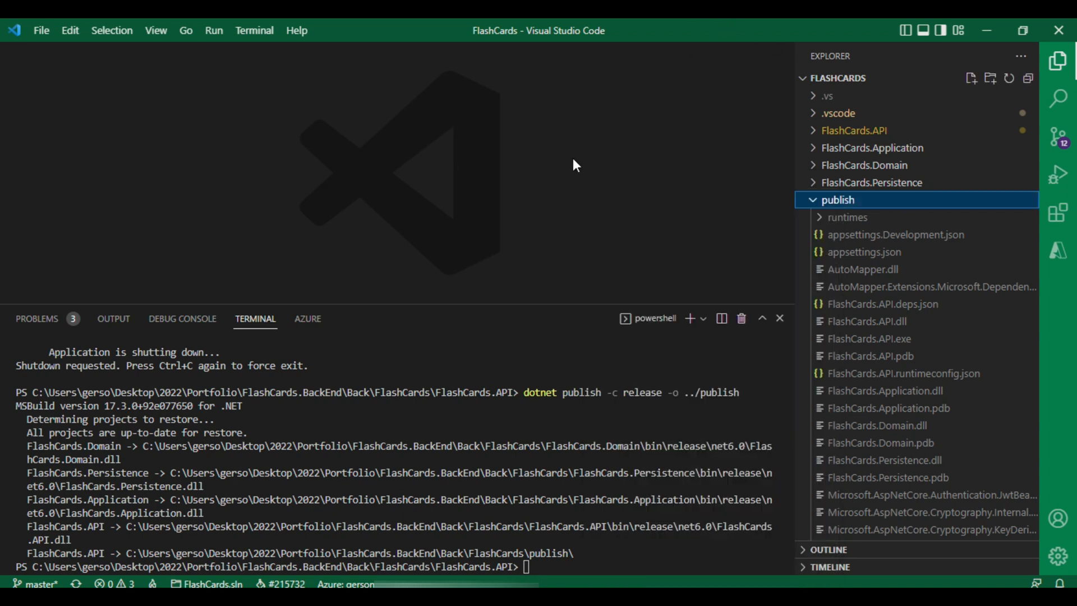
pyautogui.rightClick(823, 204)
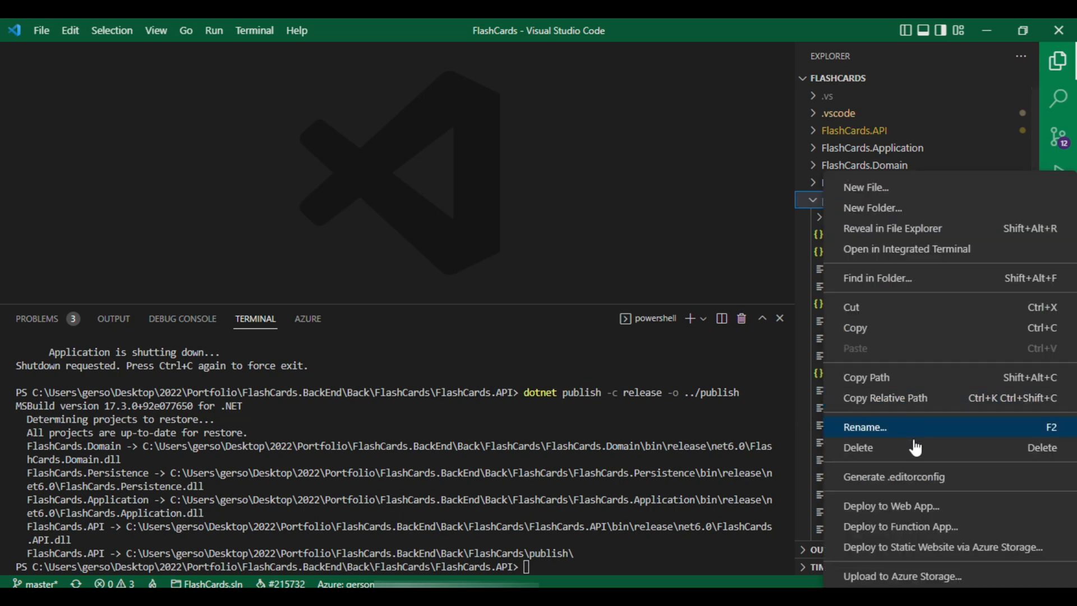
pyautogui.click(970, 513)
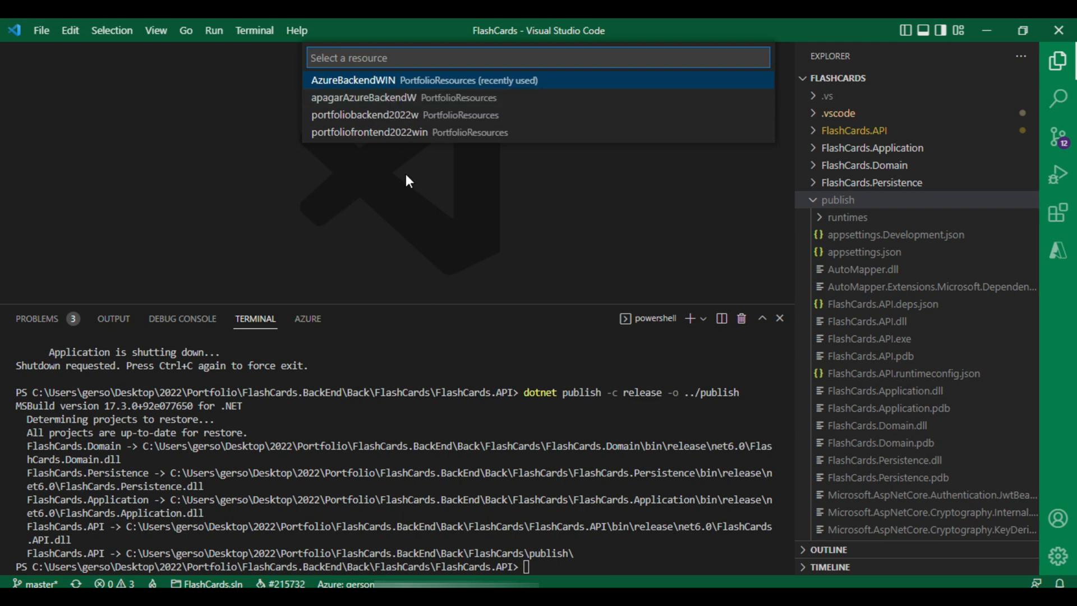
pyautogui.click(388, 88)
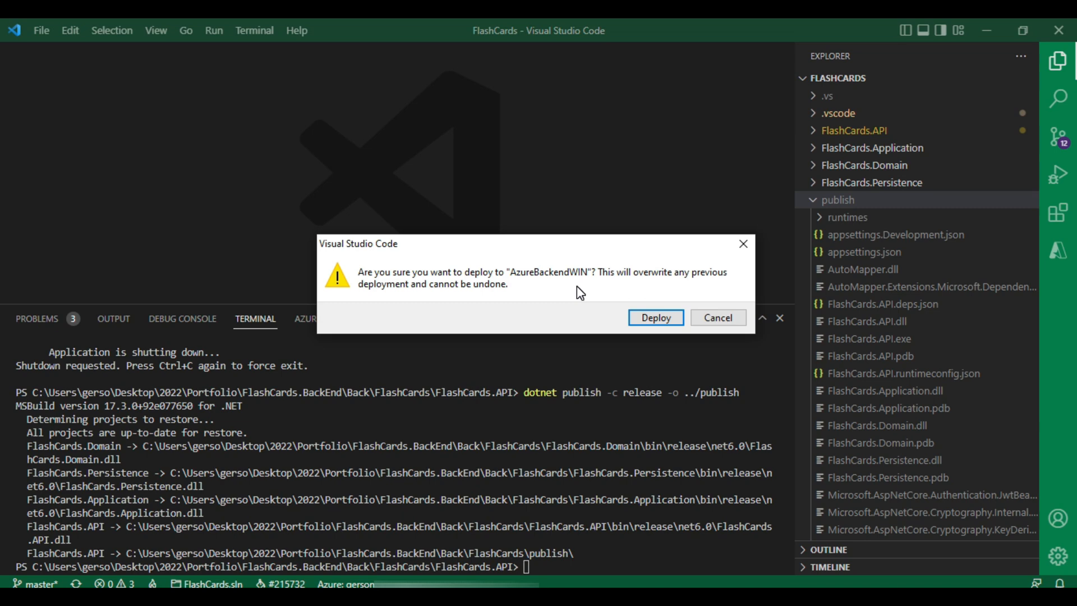
pyautogui.click(649, 317)
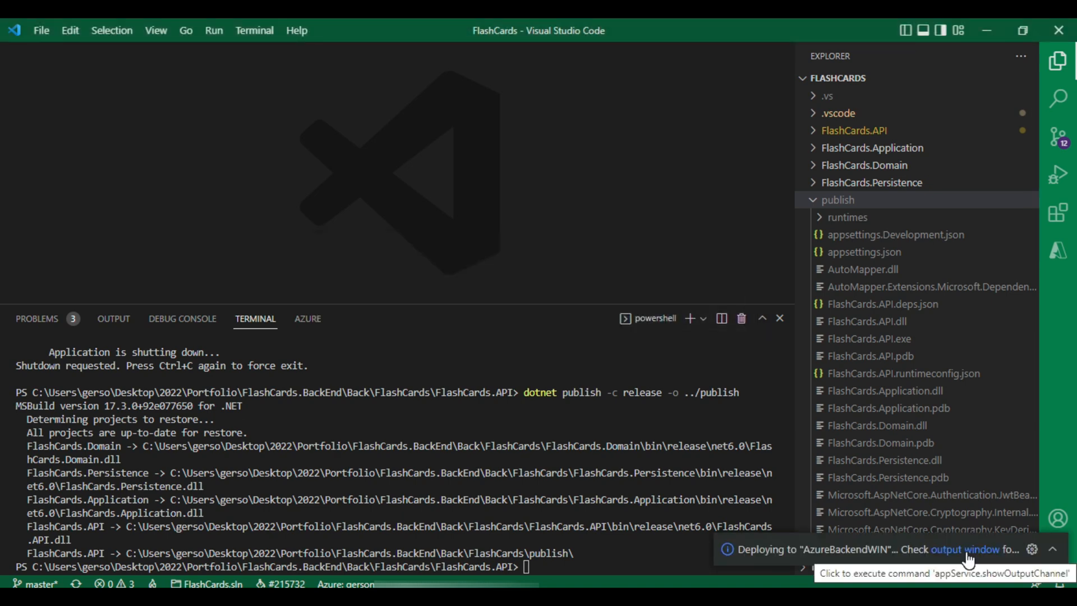
# Open the Azure App Service output log and examine the copied files and zip package size entries for the deployment
pyautogui.click(967, 552)
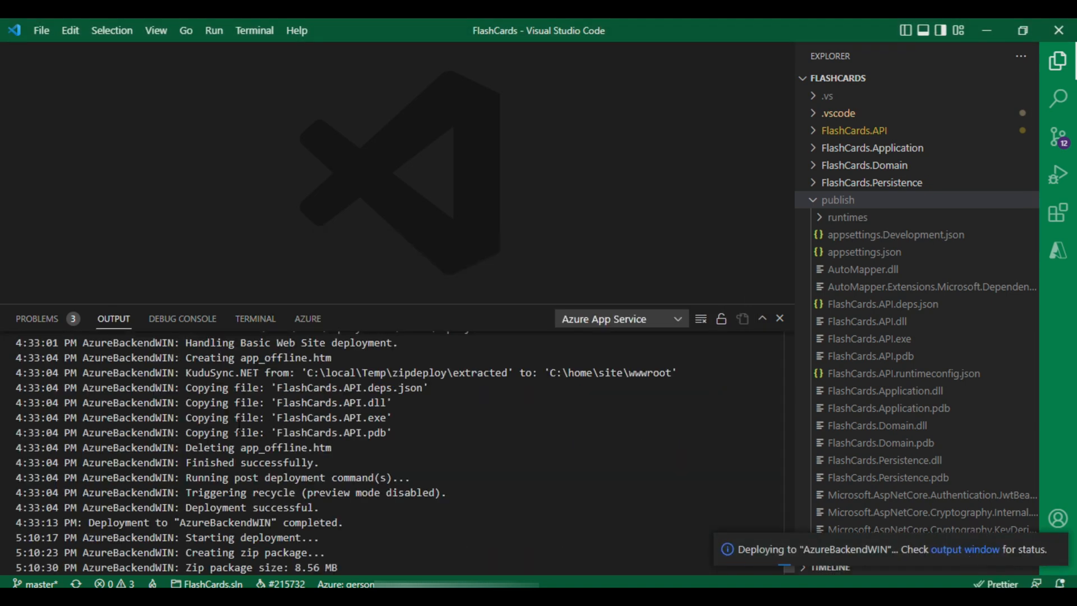
pyautogui.click(386, 527)
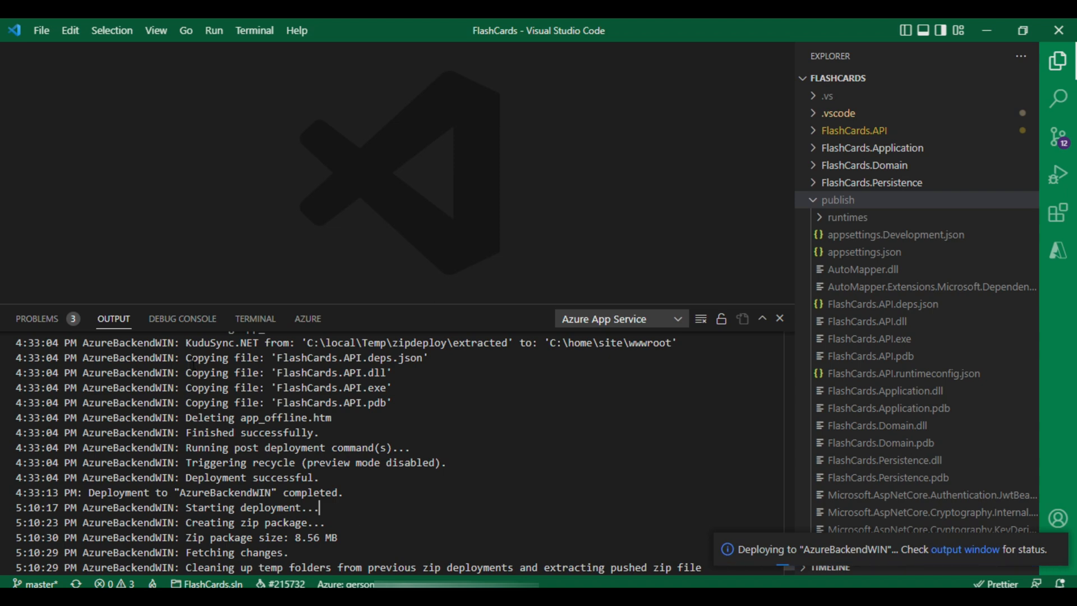
pyautogui.moveTo(187, 357); pyautogui.dragTo(456, 405)
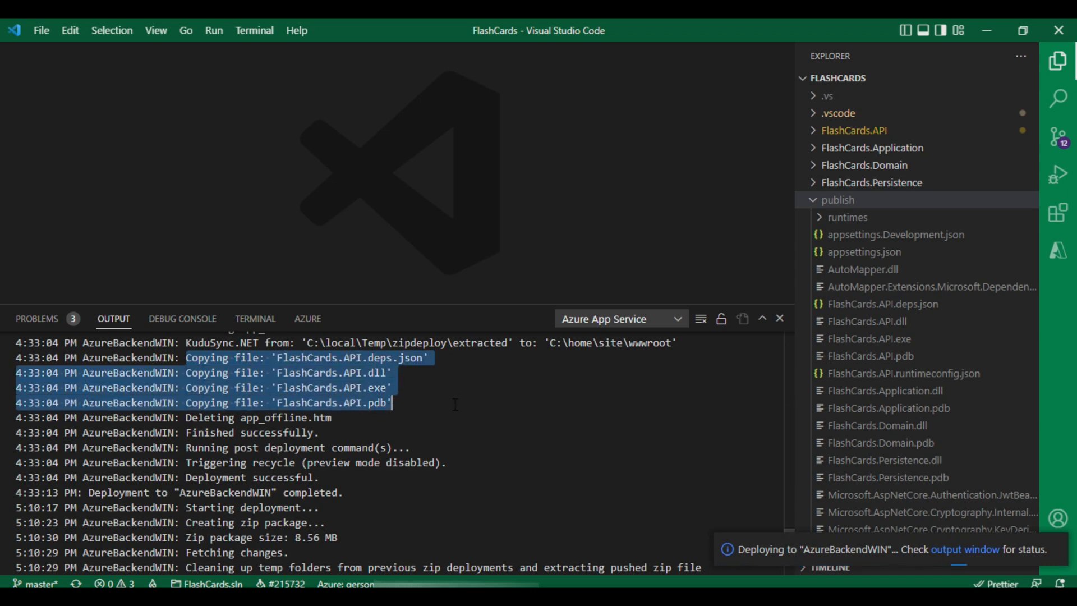
pyautogui.moveTo(345, 537); pyautogui.dragTo(186, 537)
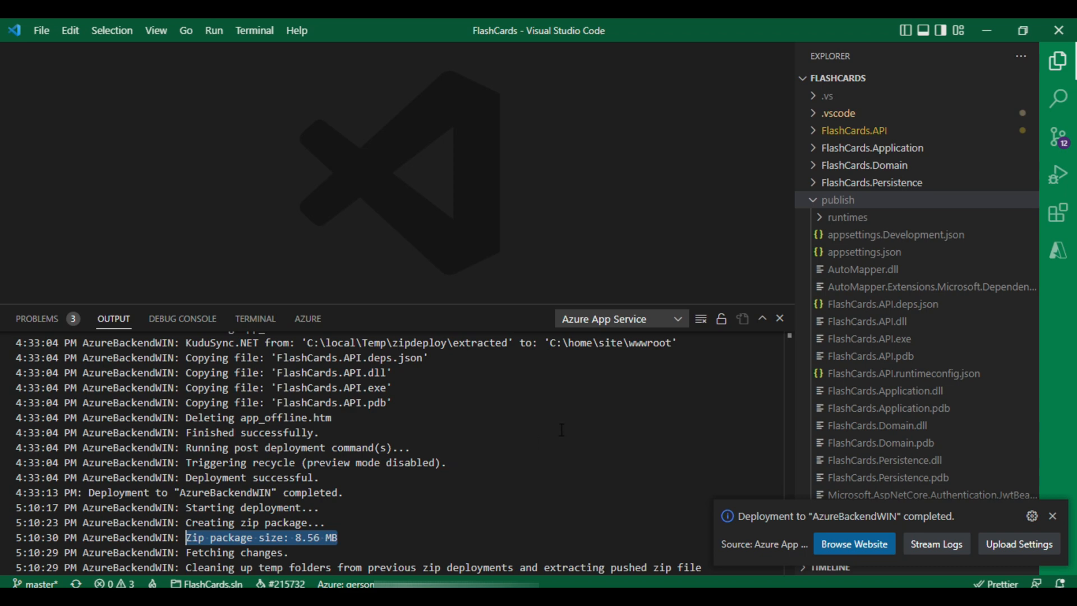
pyautogui.click(452, 398)
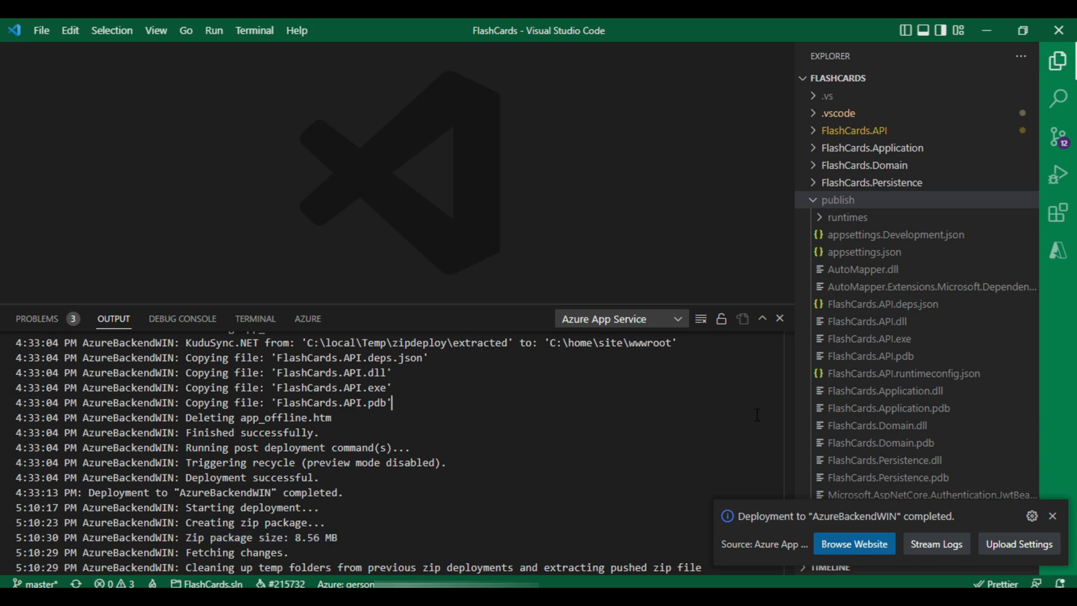
pyautogui.click(843, 550)
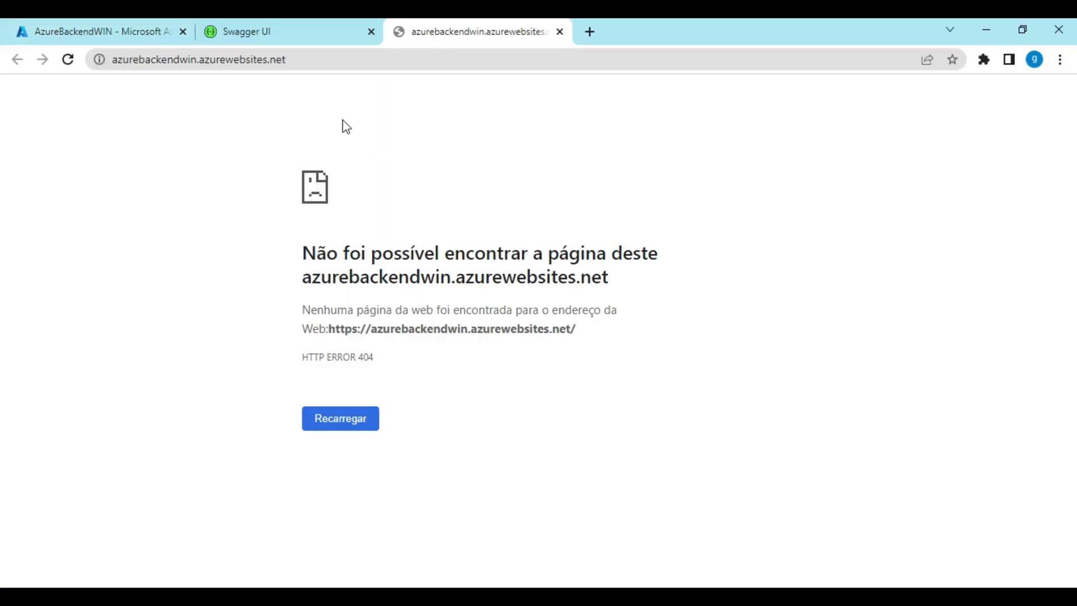
pyautogui.click(380, 54)
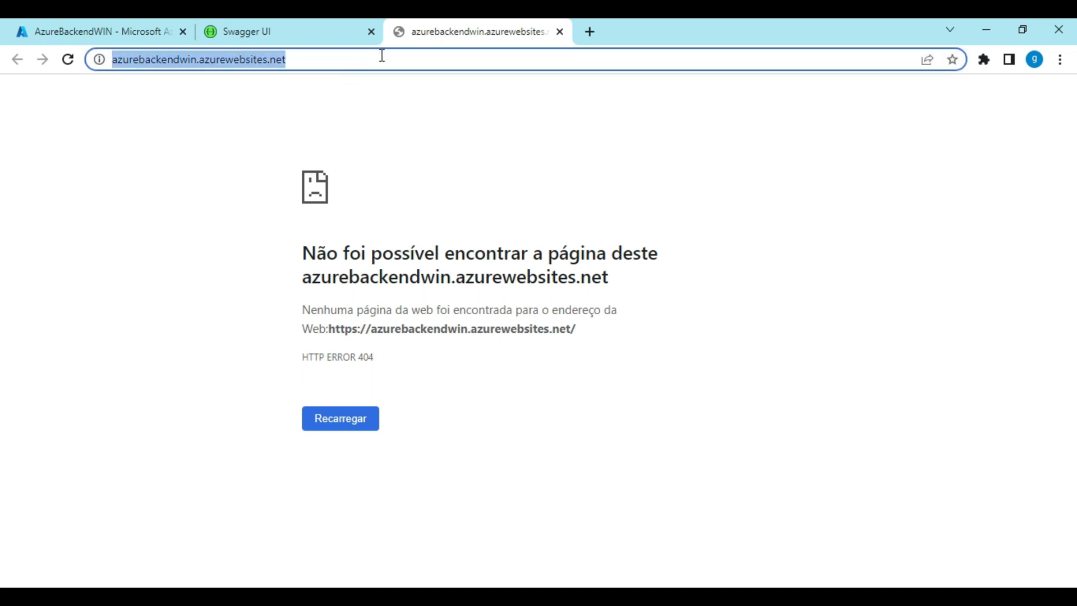
pyautogui.click(382, 55)
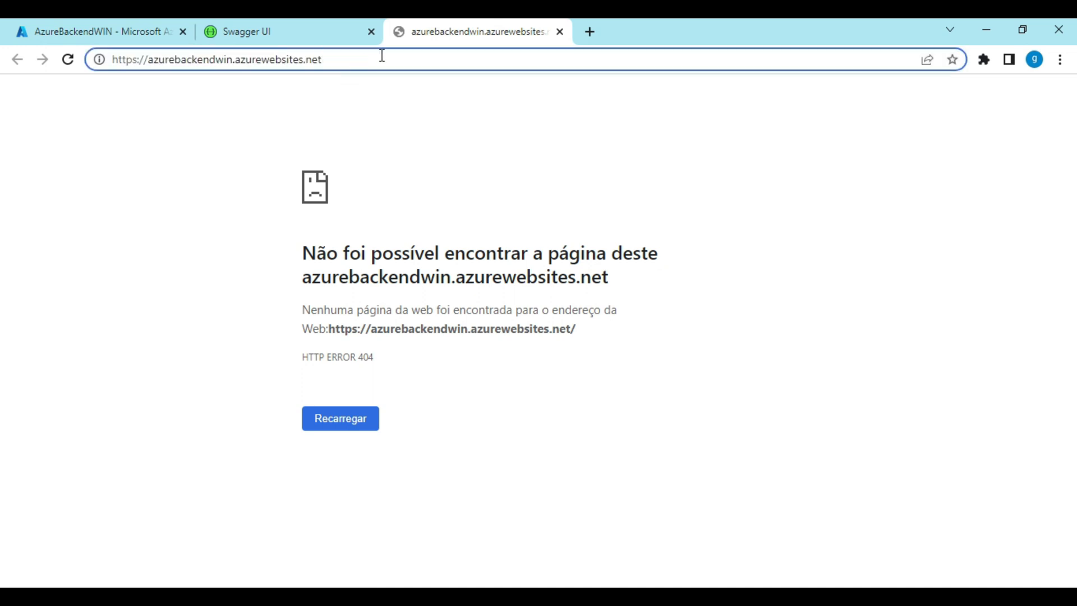
pyautogui.write('/')
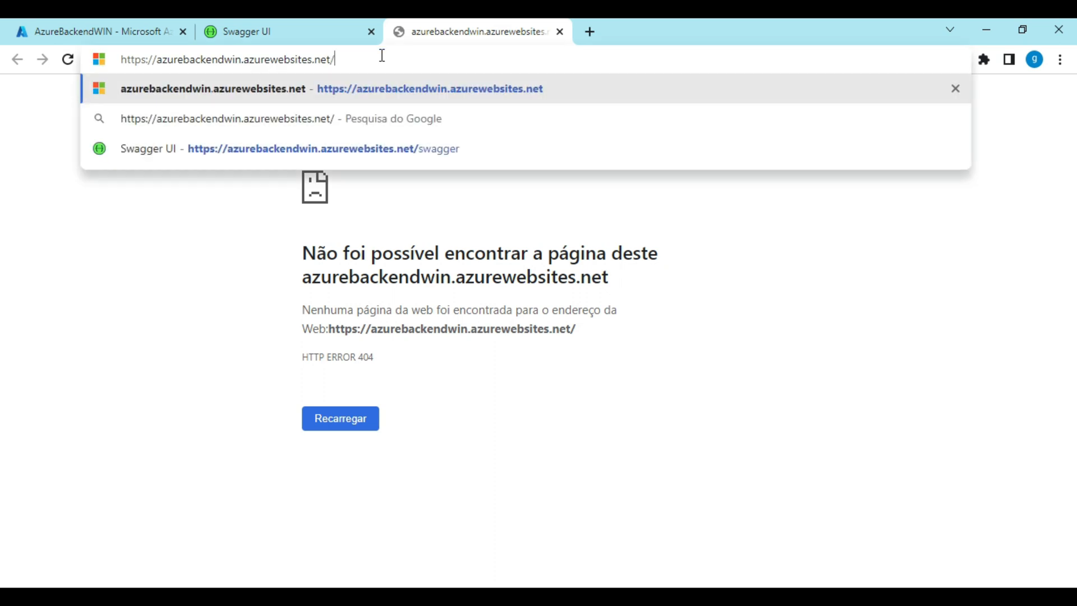
pyautogui.write('swagger')
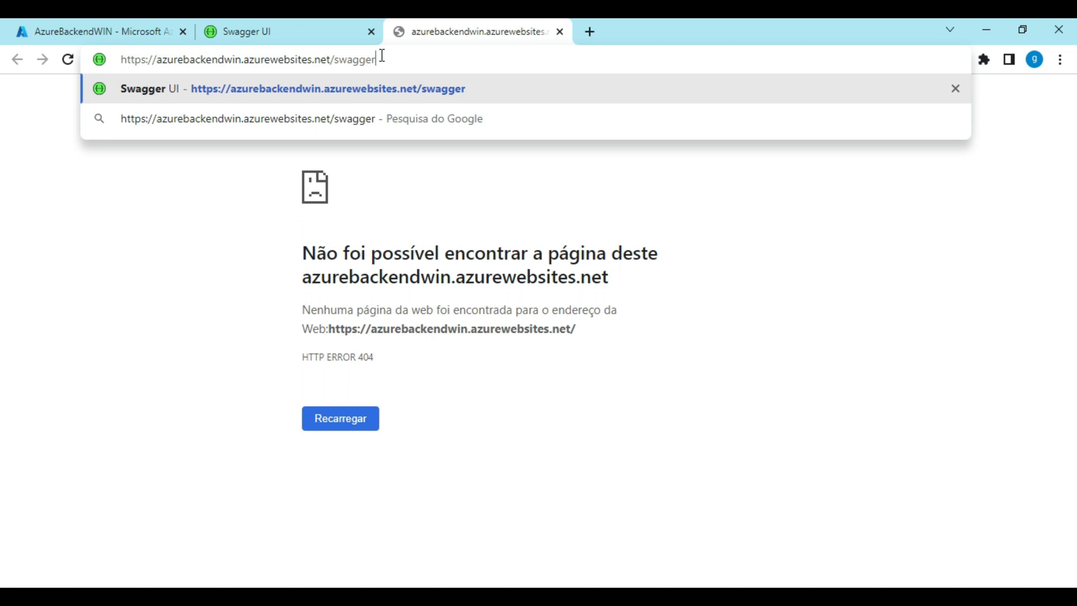
pyautogui.press('Return')
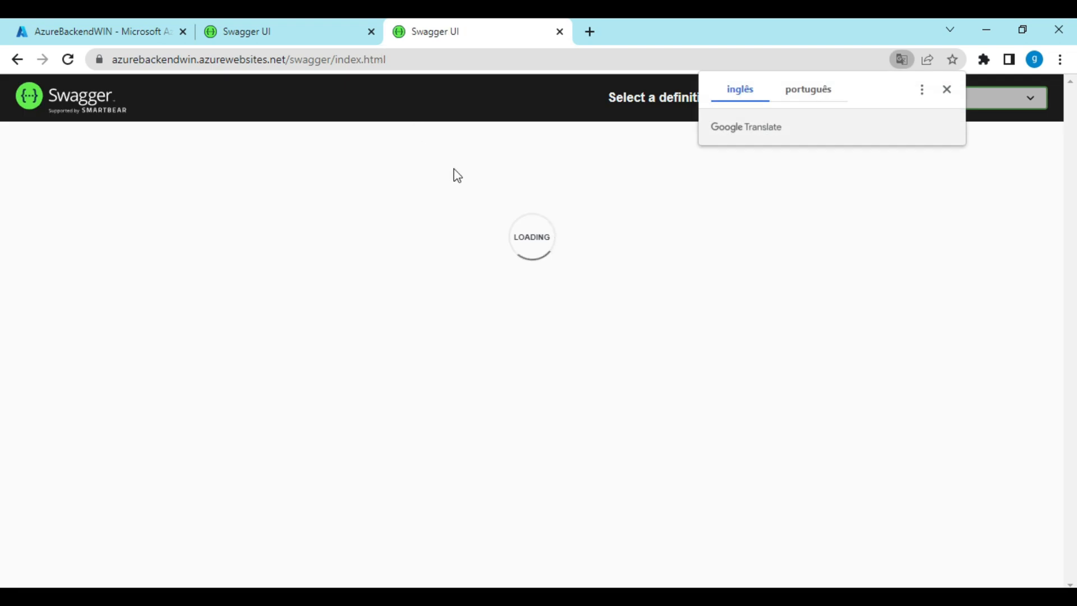
pyautogui.click(947, 89)
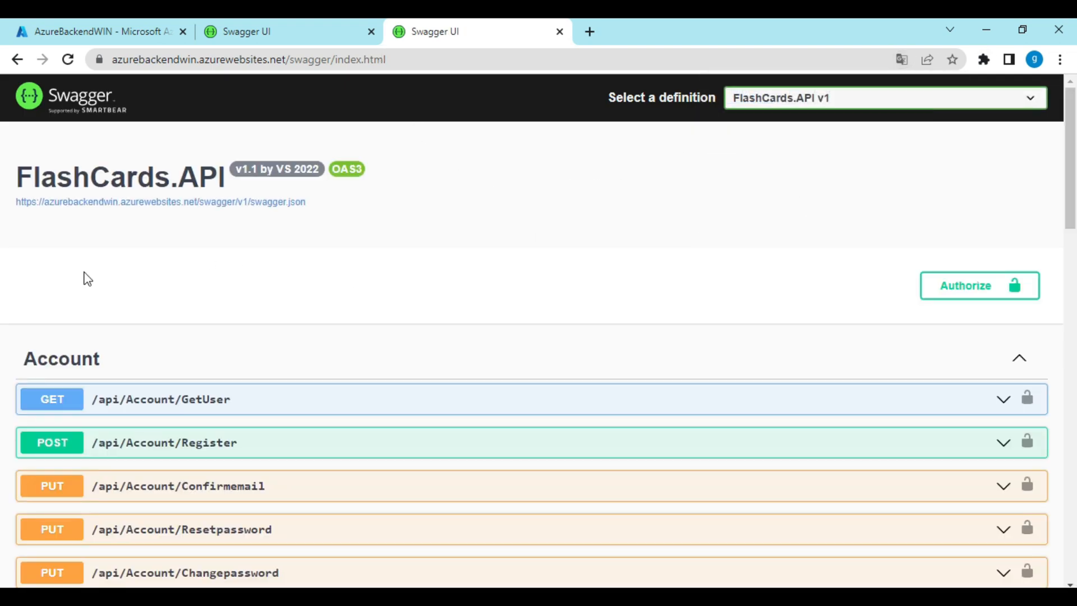
# Examine the deployed Swagger page's Account endpoints and the azurebackendwin host name in its address
pyautogui.scroll(-1, 106, 284)
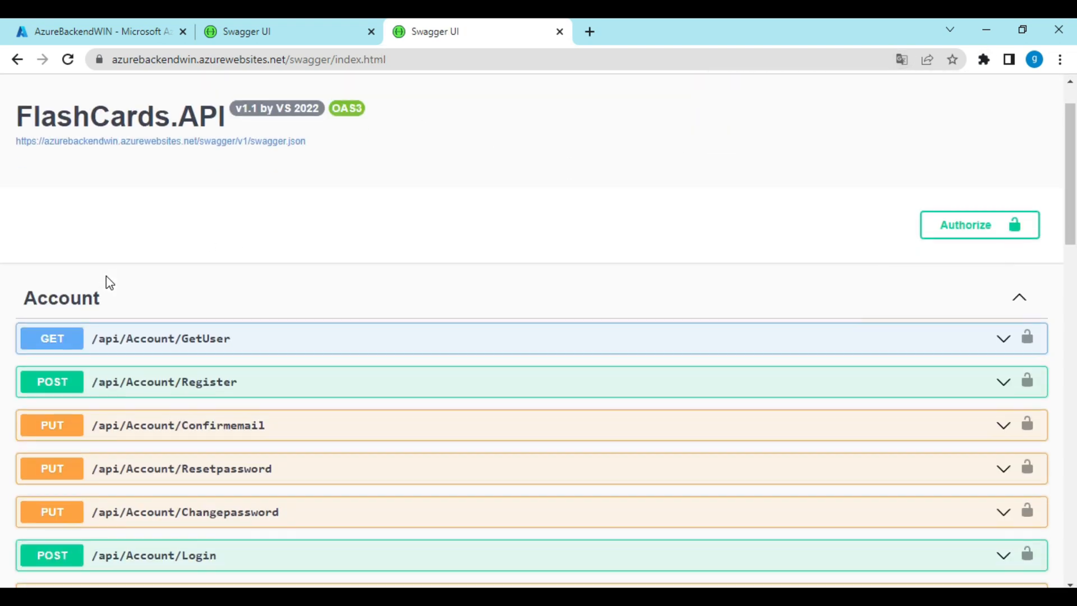
pyautogui.scroll(1, 117, 255)
pyautogui.moveTo(114, 59); pyautogui.dragTo(200, 60)
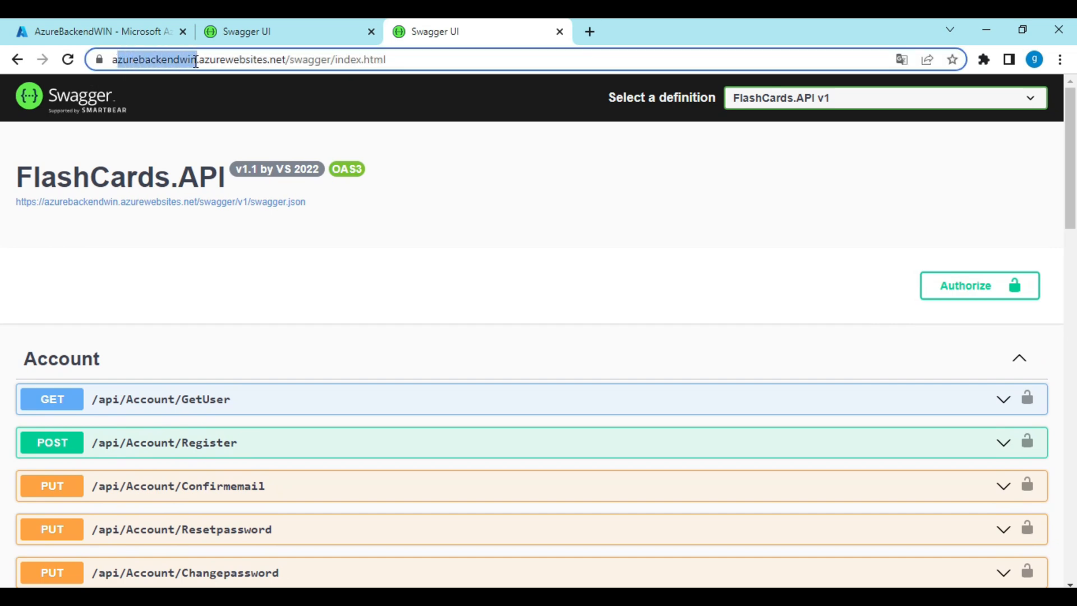
pyautogui.click(216, 302)
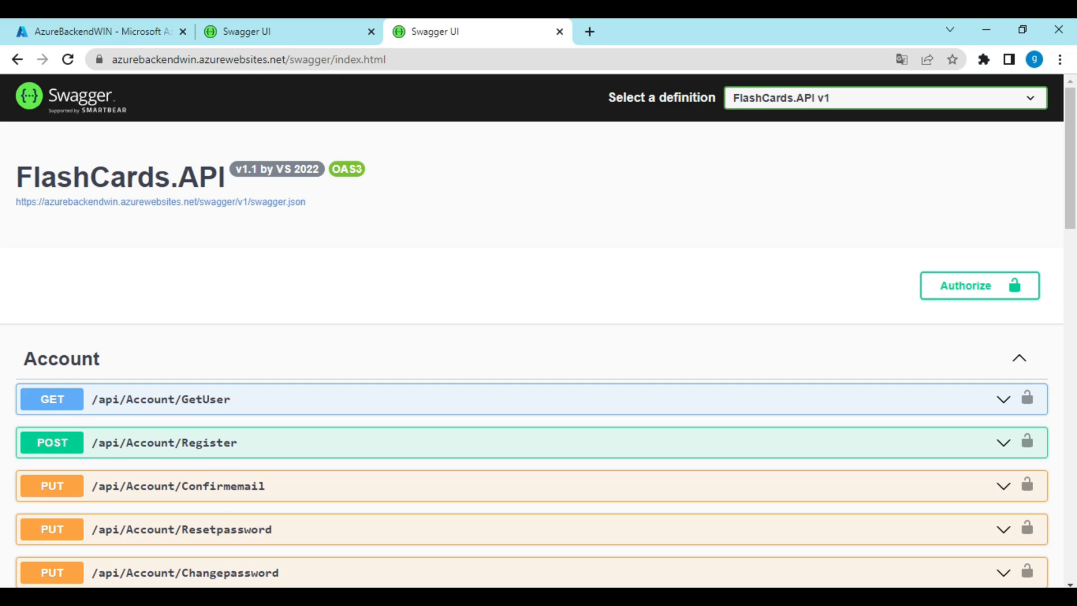
# In Visual Studio Code, open Program.cs from FlashCards.API, hide the output log, examine the IsDevelopment block containing the Swagger calls, and close the file
pyautogui.hotkey('alt', 'Tab')
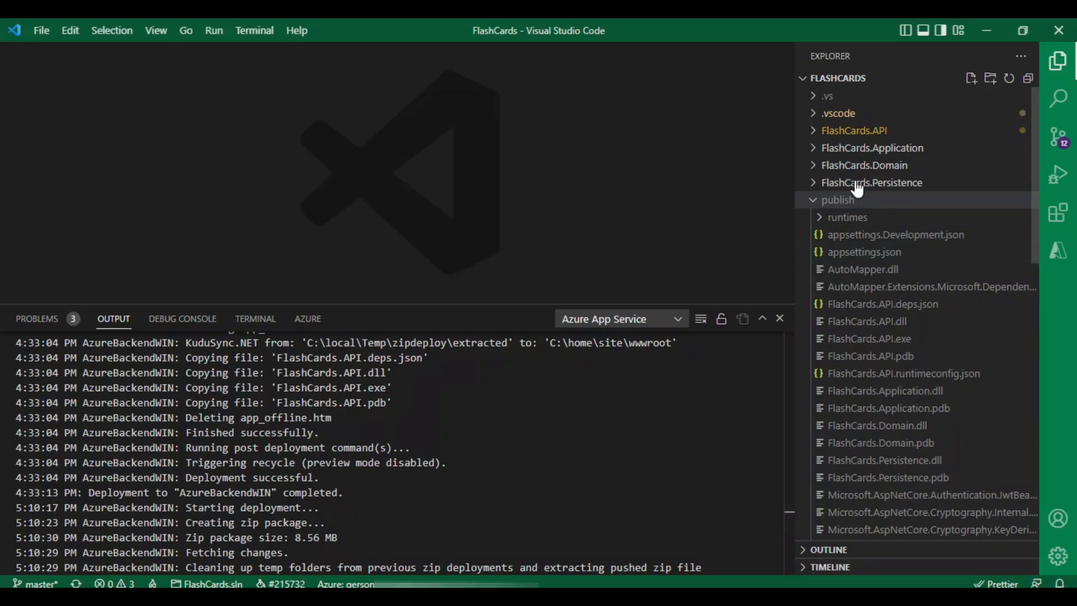
pyautogui.click(822, 132)
pyautogui.click(822, 131)
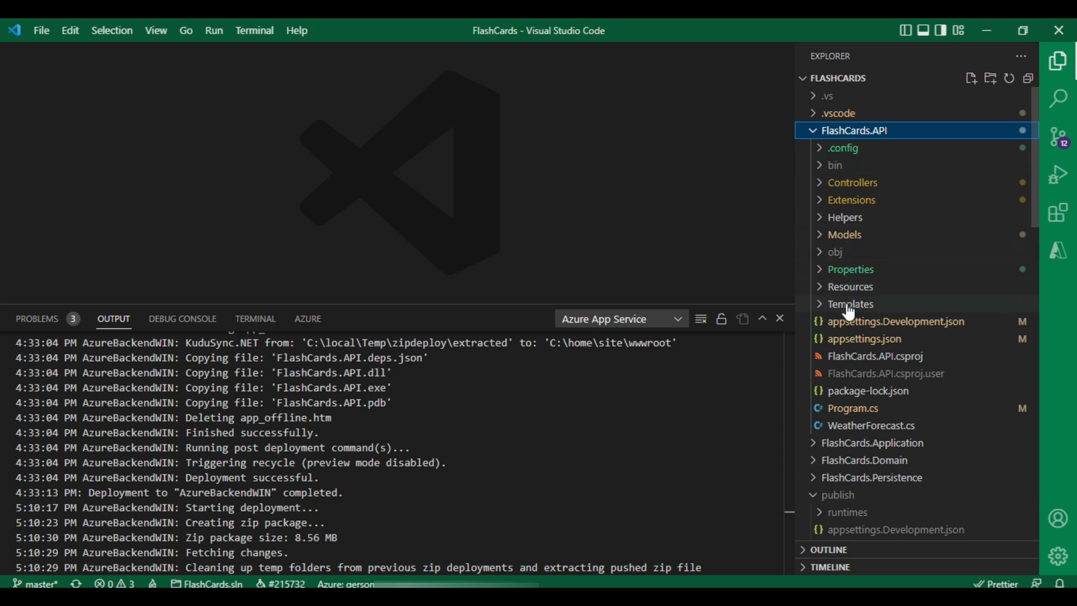
pyautogui.click(847, 413)
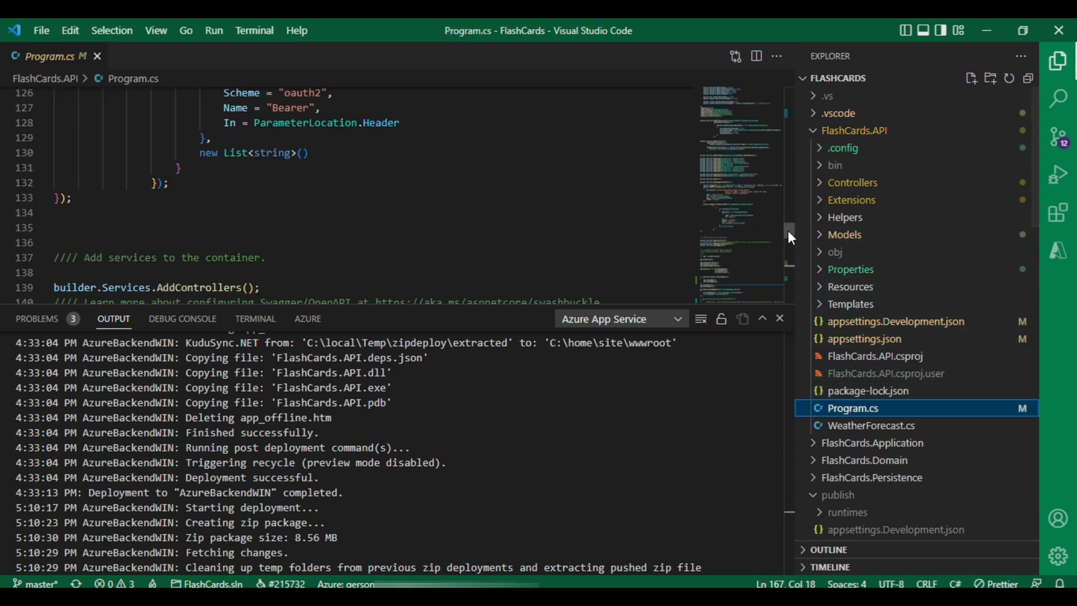
pyautogui.moveTo(789, 231); pyautogui.dragTo(788, 179)
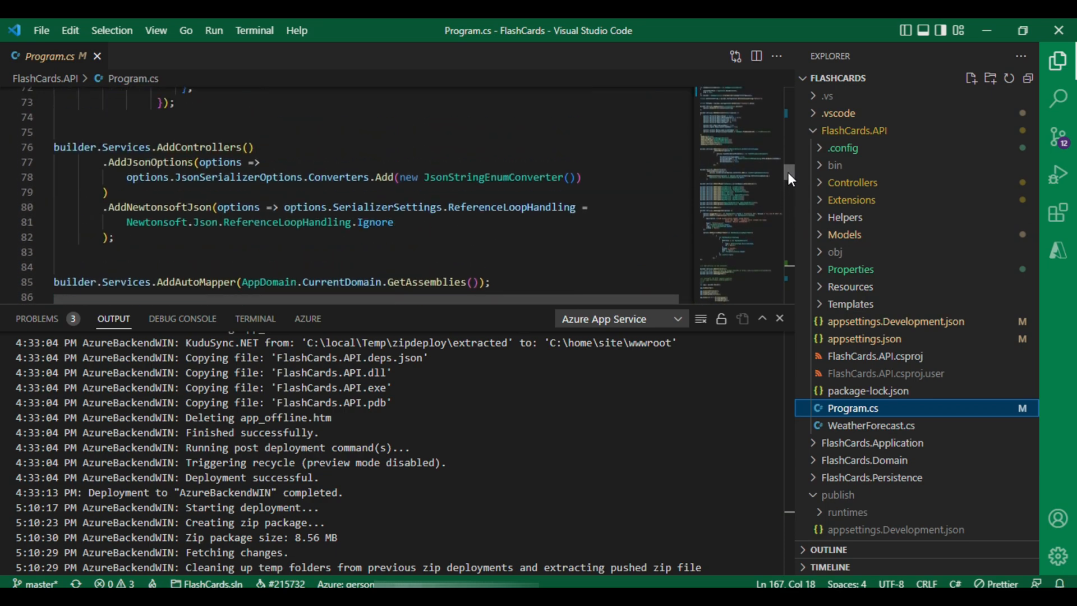
pyautogui.click(779, 318)
pyautogui.moveTo(790, 266); pyautogui.dragTo(768, 416)
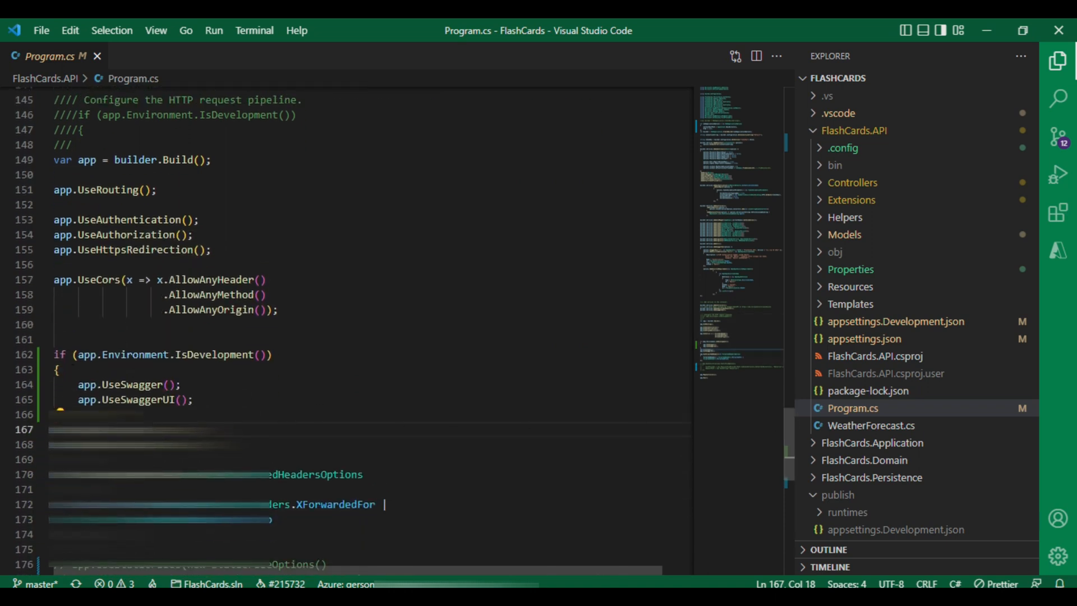
pyautogui.moveTo(53, 414); pyautogui.dragTo(54, 355)
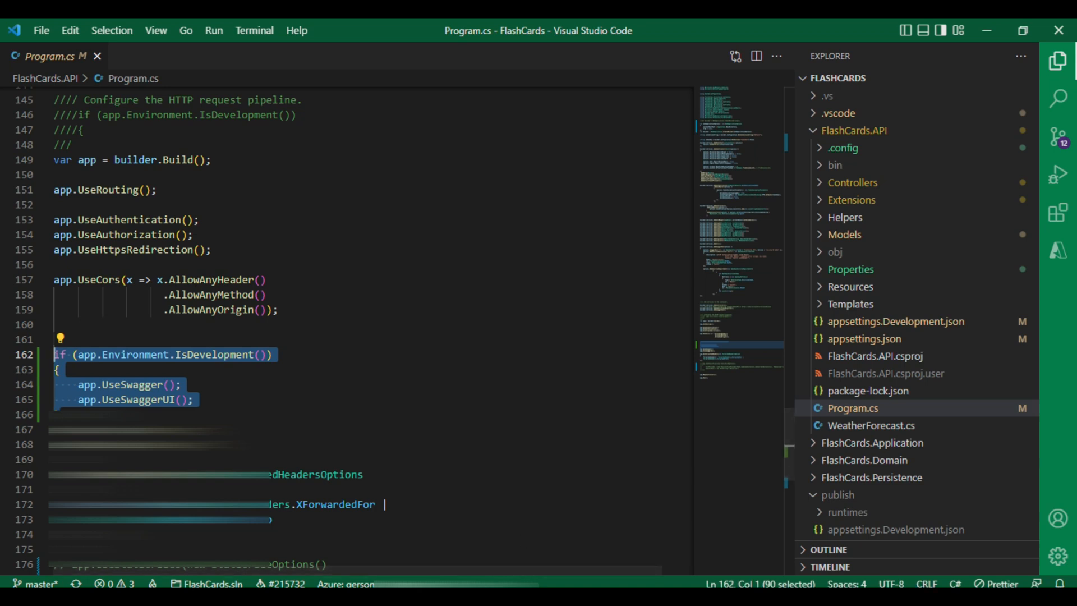
pyautogui.click(97, 57)
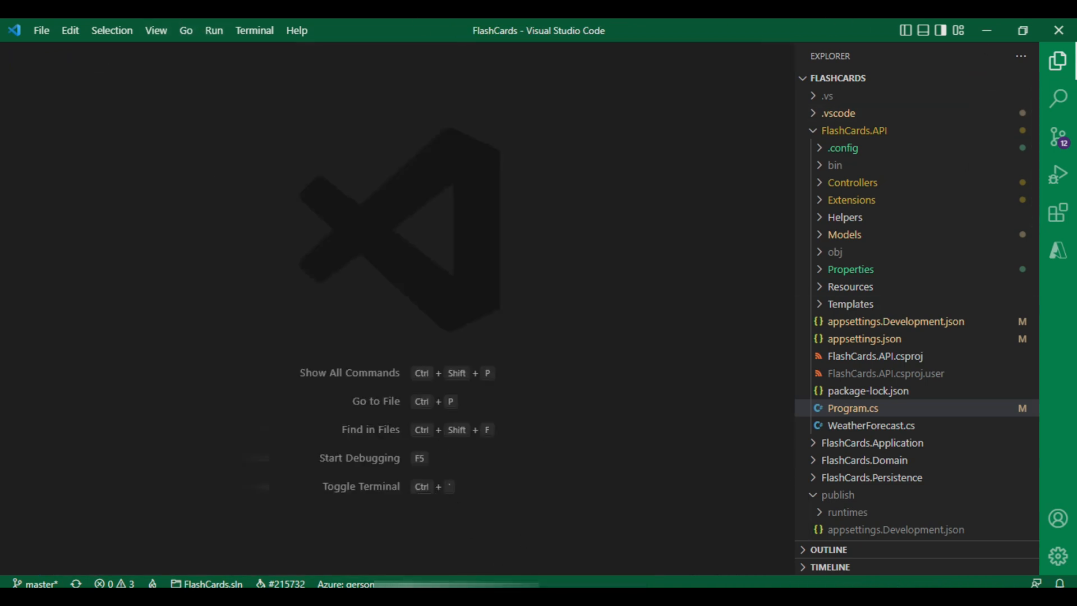
# Switch to the Notepad++ notes, review the BY VsCode section and its dotnet publish command, and return to Visual Studio Code
pyautogui.hotkey('alt', 'Tab')
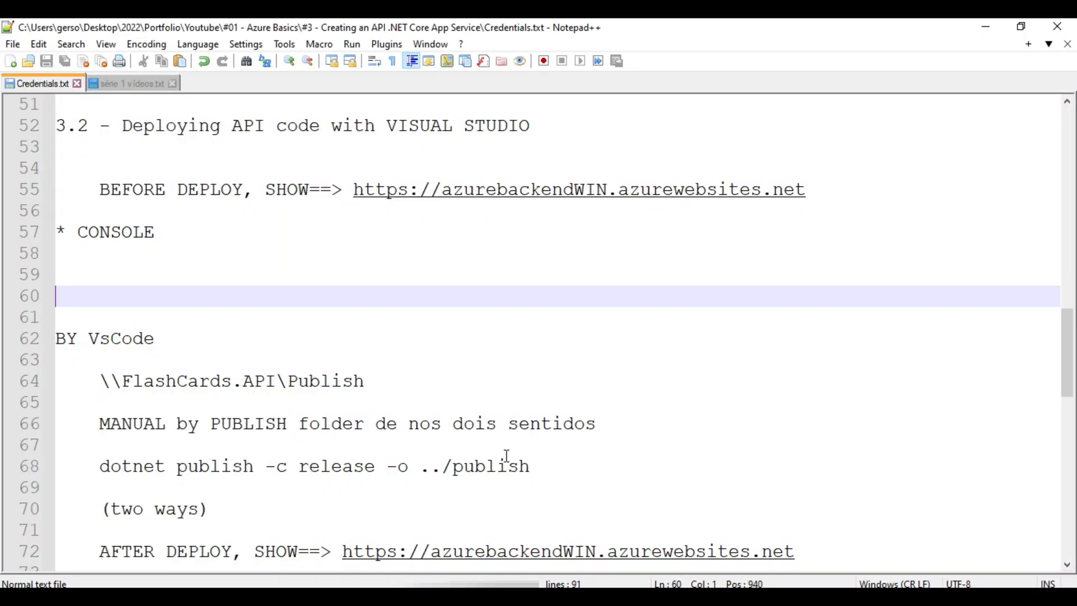
pyautogui.scroll(-3, 507, 456)
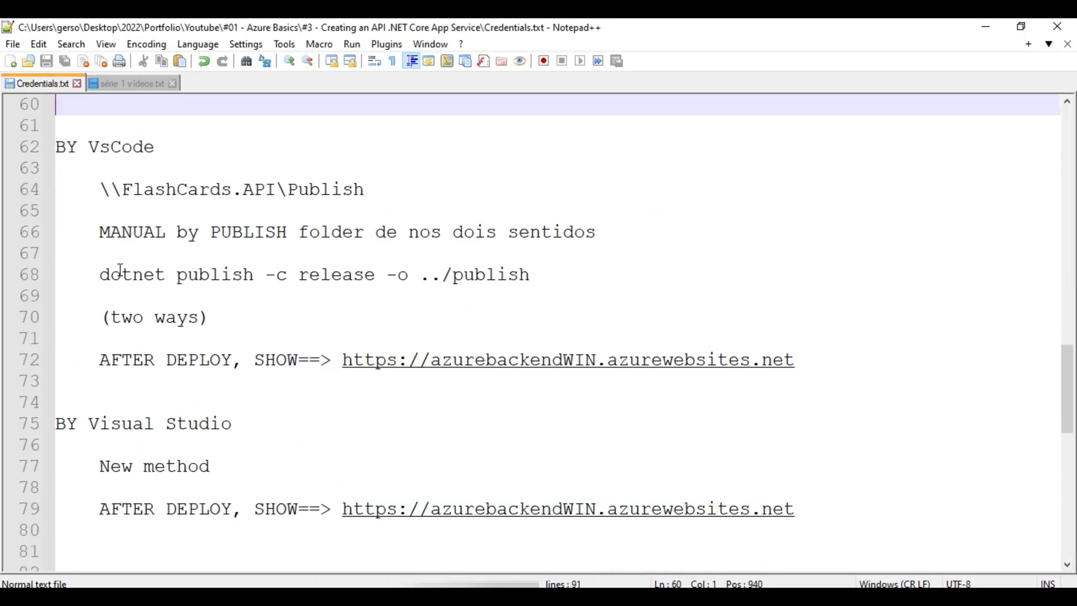
pyautogui.moveTo(61, 145); pyautogui.dragTo(246, 313)
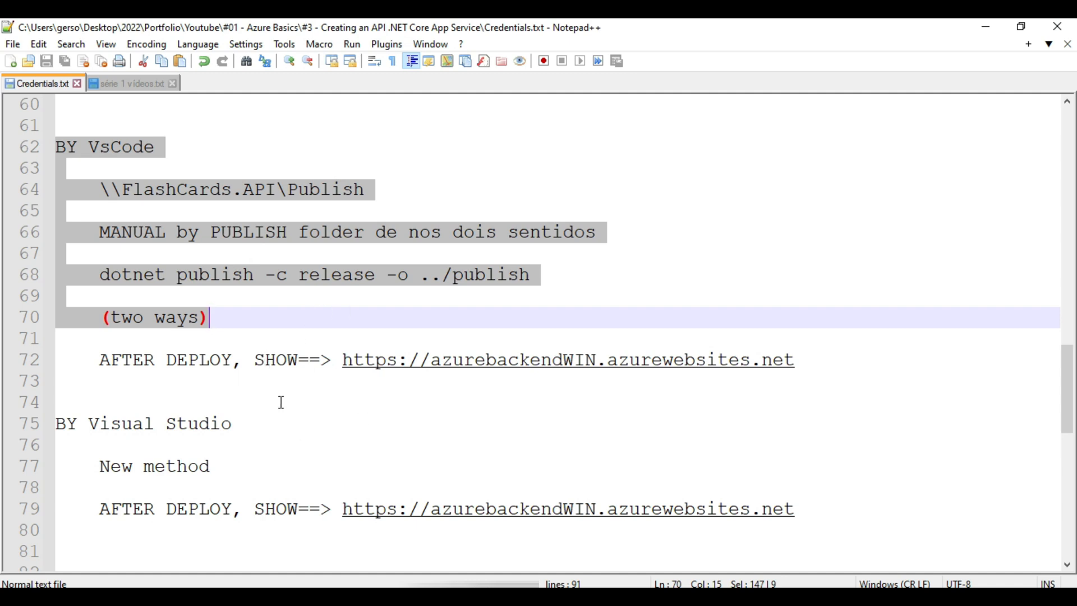
pyautogui.click(58, 294)
pyautogui.moveTo(99, 274); pyautogui.dragTo(530, 276)
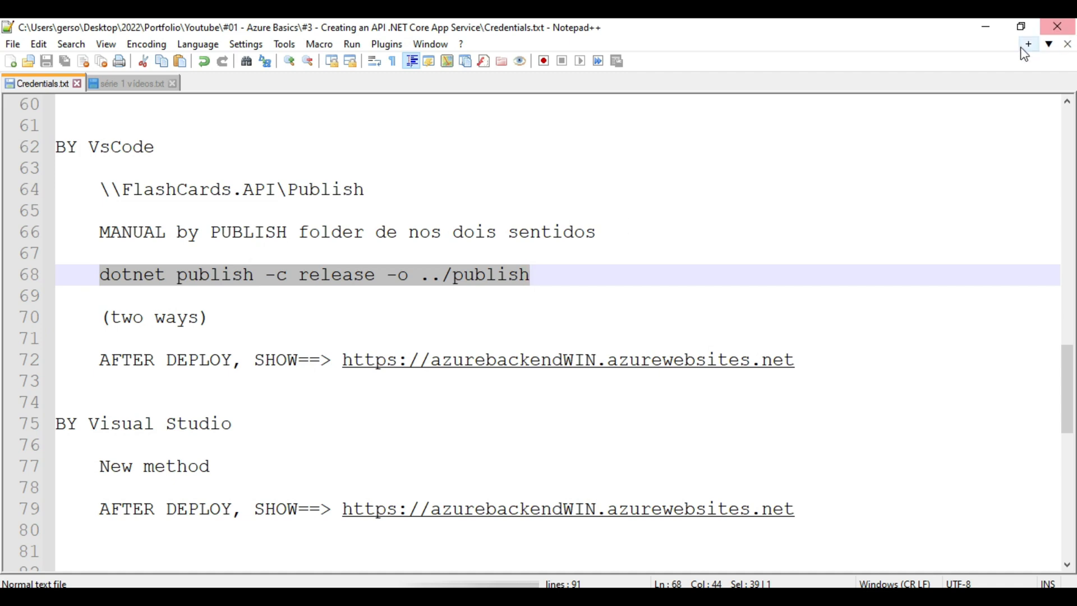
pyautogui.click(201, 275)
pyautogui.doubleClick(201, 275)
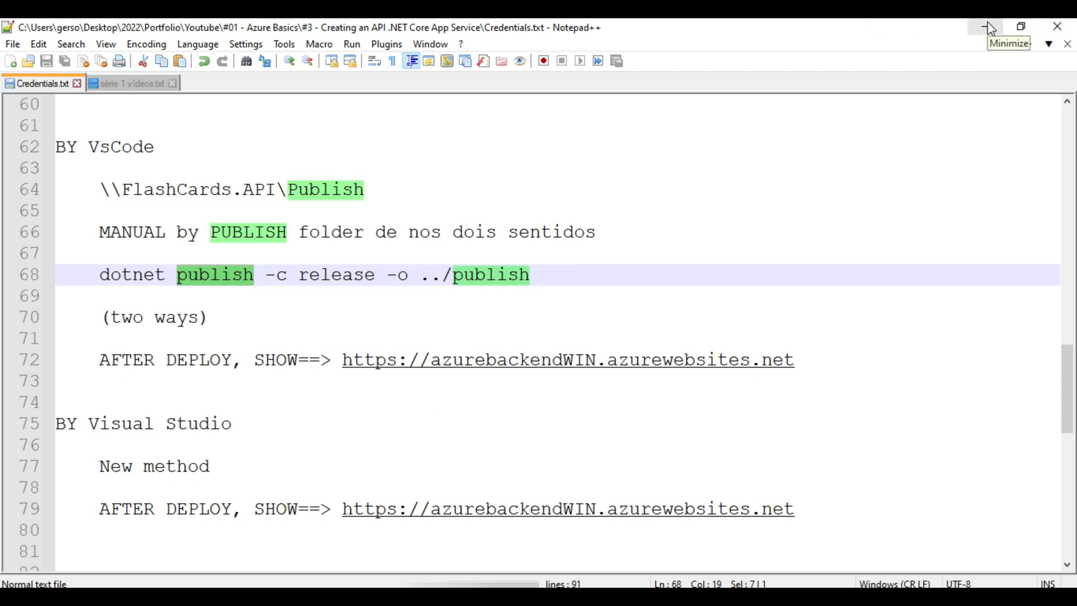
pyautogui.moveTo(290, 601)
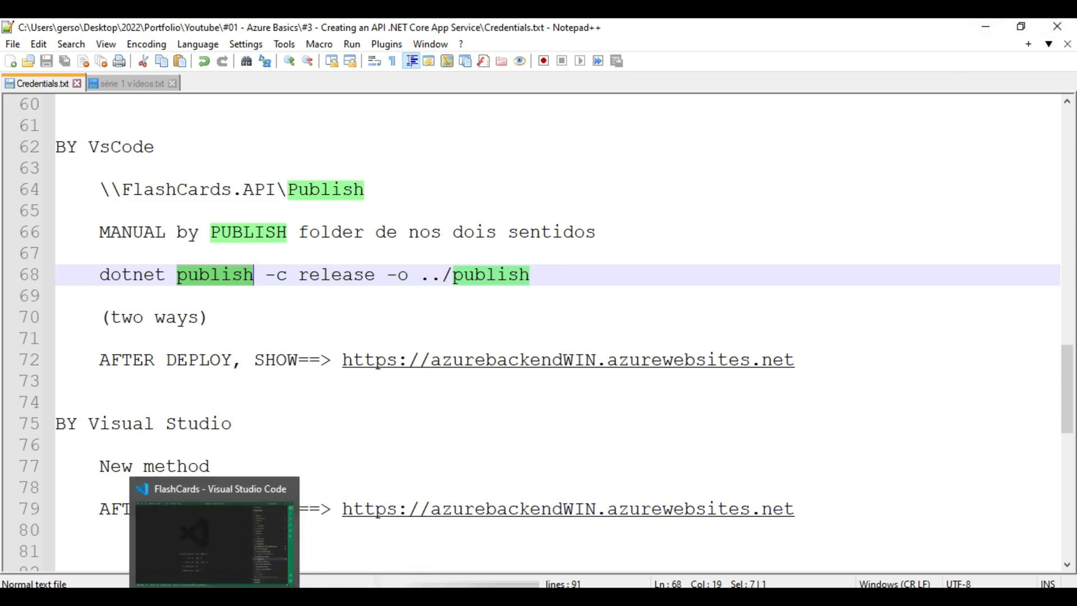
pyautogui.click(212, 553)
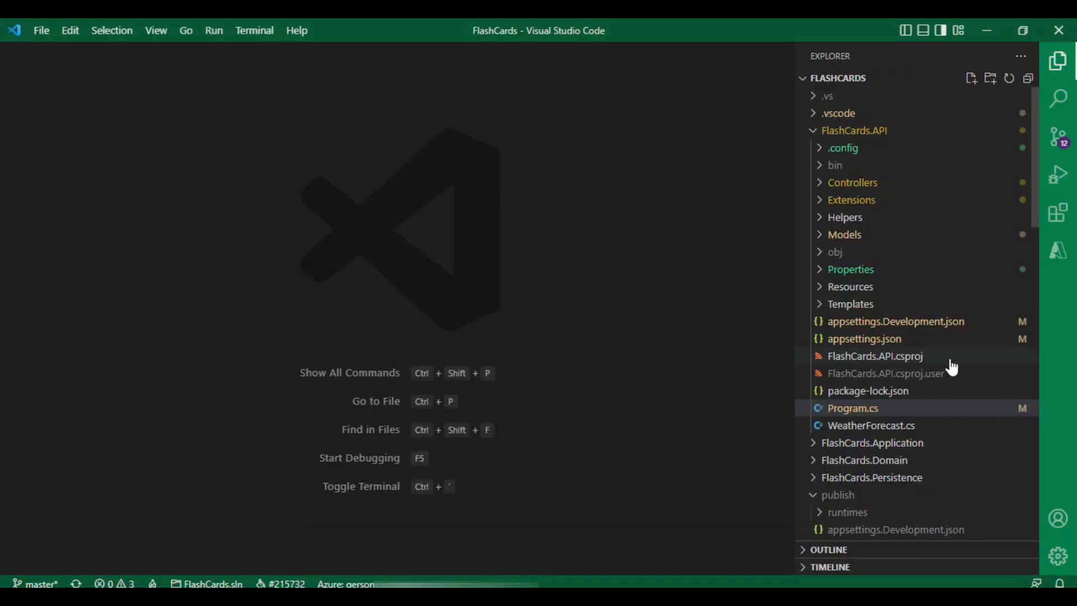
# Collapse the FlashCards.API folder, show the Azure resources, and expand AzureBackendWIN under App Services in Assinatura do Azure 1
pyautogui.click(816, 135)
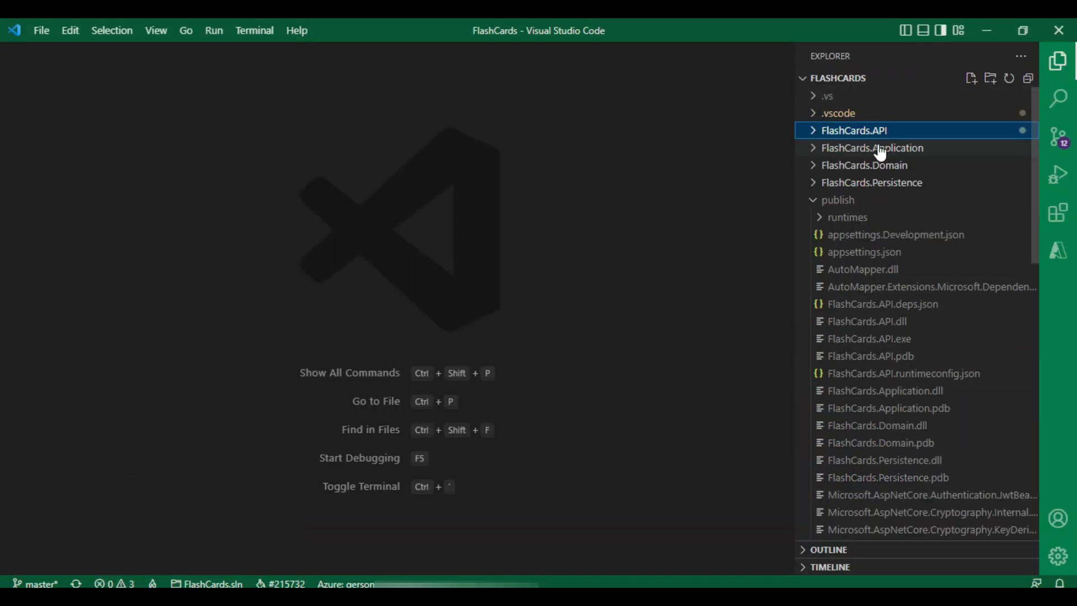
pyautogui.click(1060, 257)
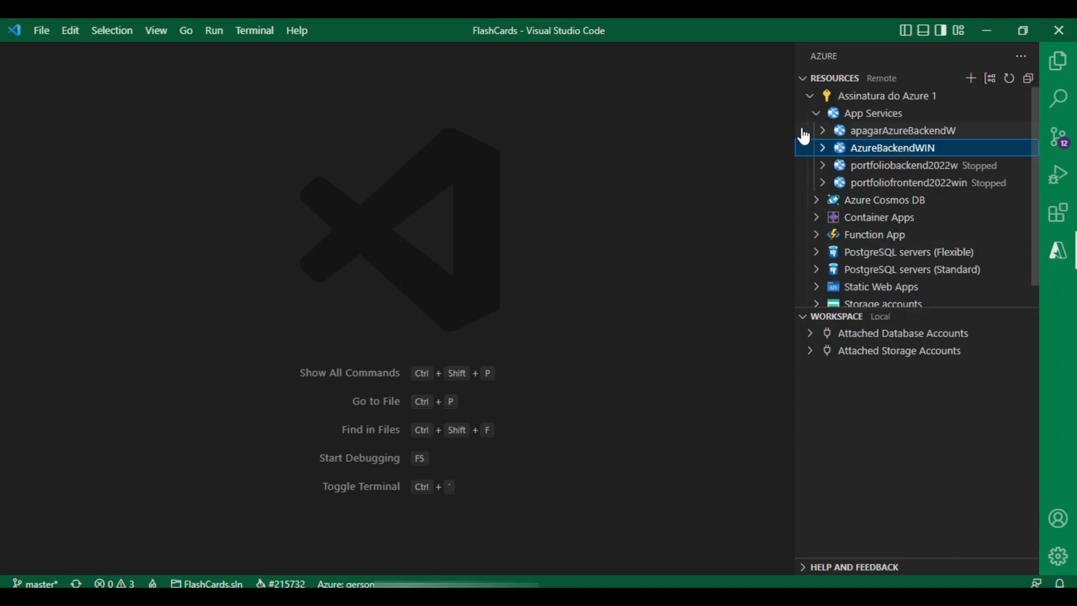
pyautogui.click(815, 114)
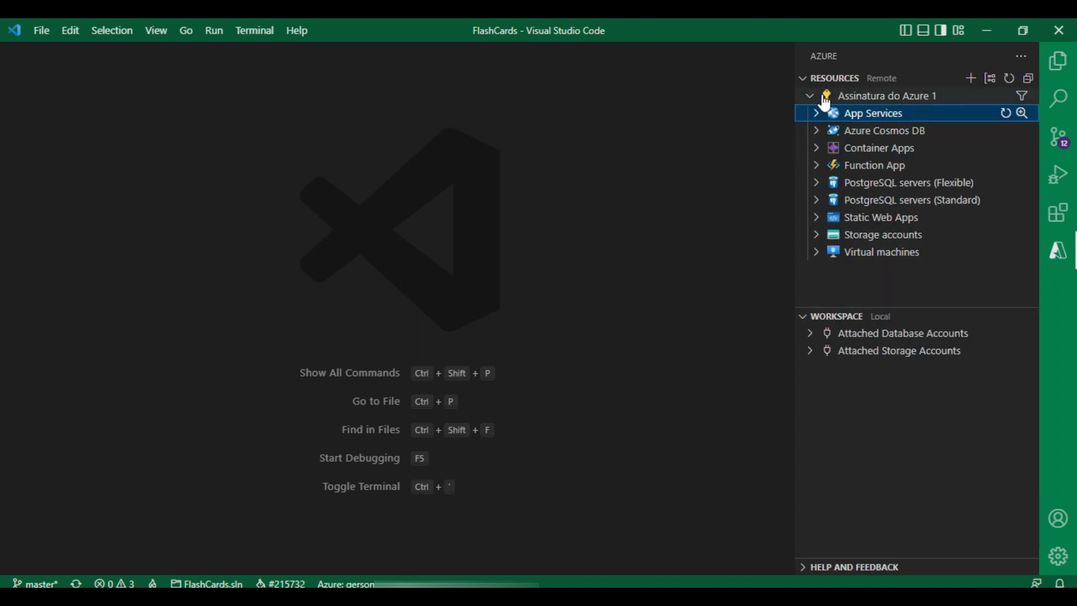
pyautogui.click(854, 105)
pyautogui.click(854, 105)
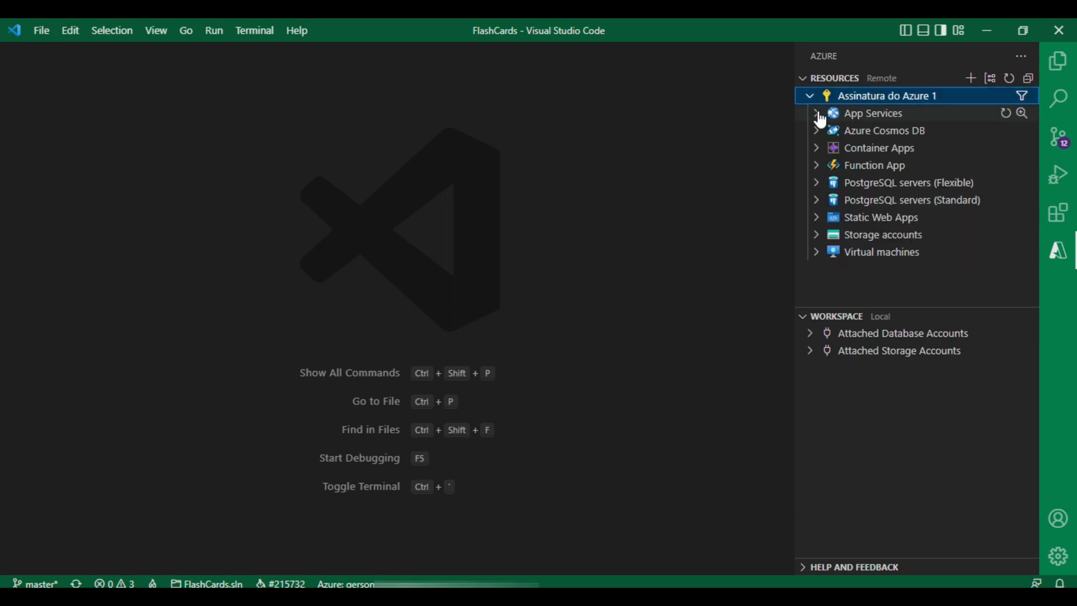
pyautogui.click(817, 116)
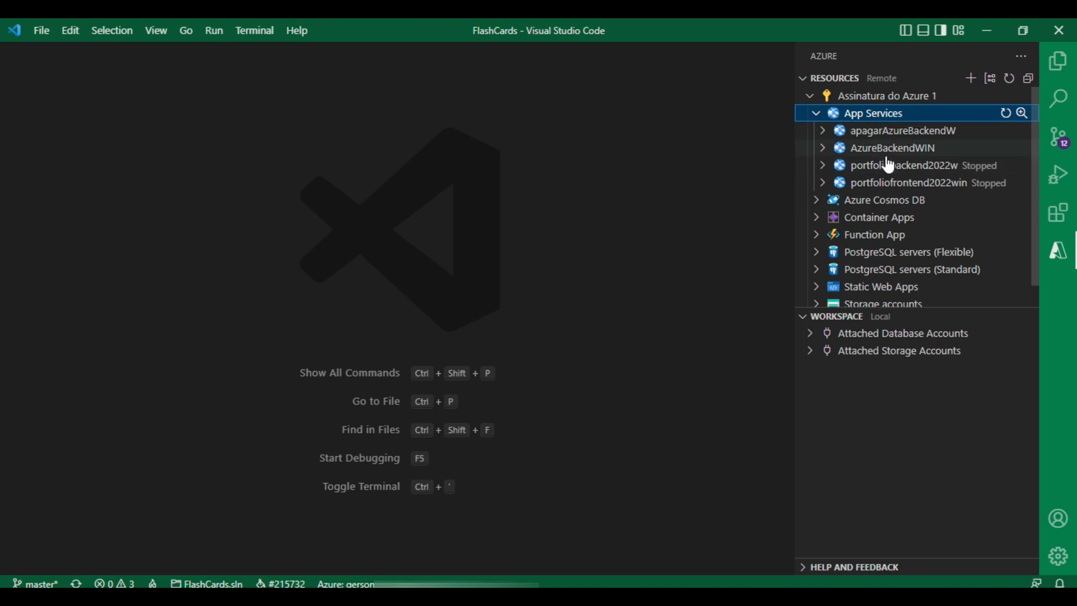
pyautogui.click(859, 151)
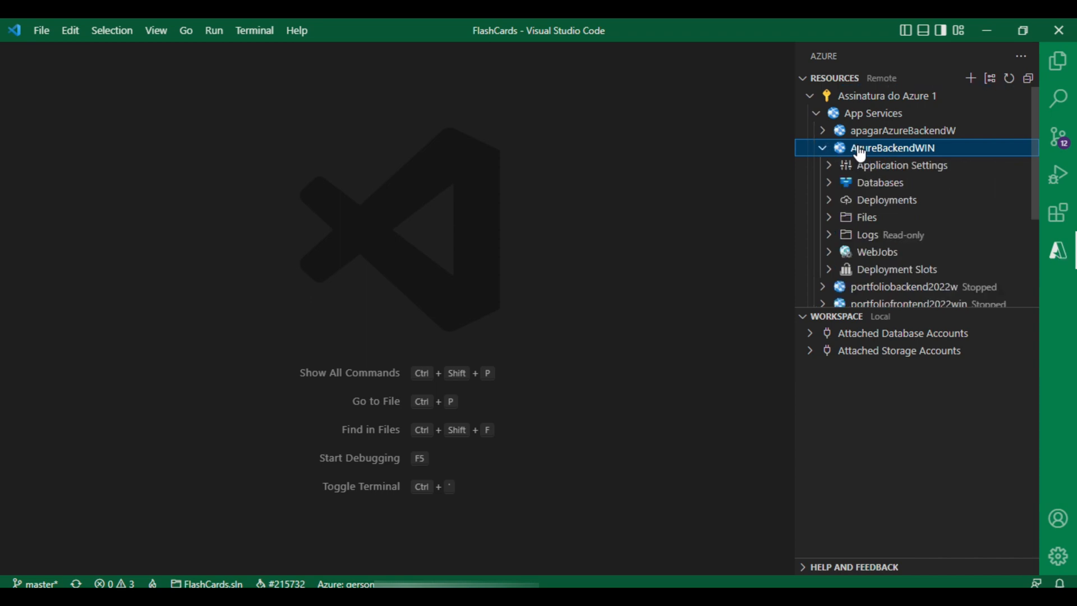
# Deploy the FlashCards publish folder to the AzureBackendWIN web app, confirm the overwrite, and show the deployment output log
pyautogui.rightClick(861, 152)
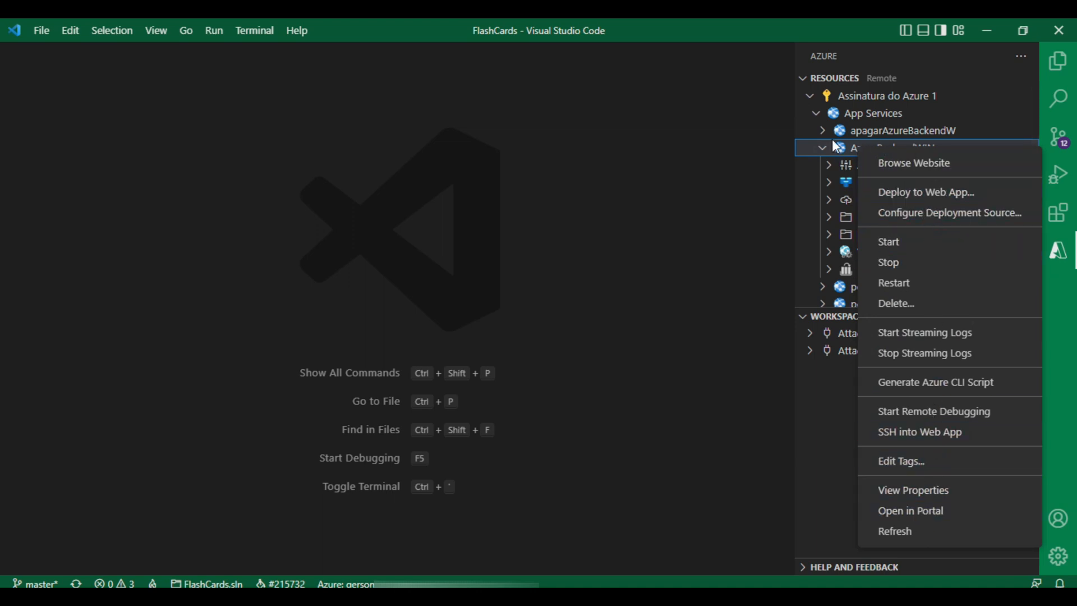
pyautogui.rightClick(819, 149)
pyautogui.rightClick(819, 149)
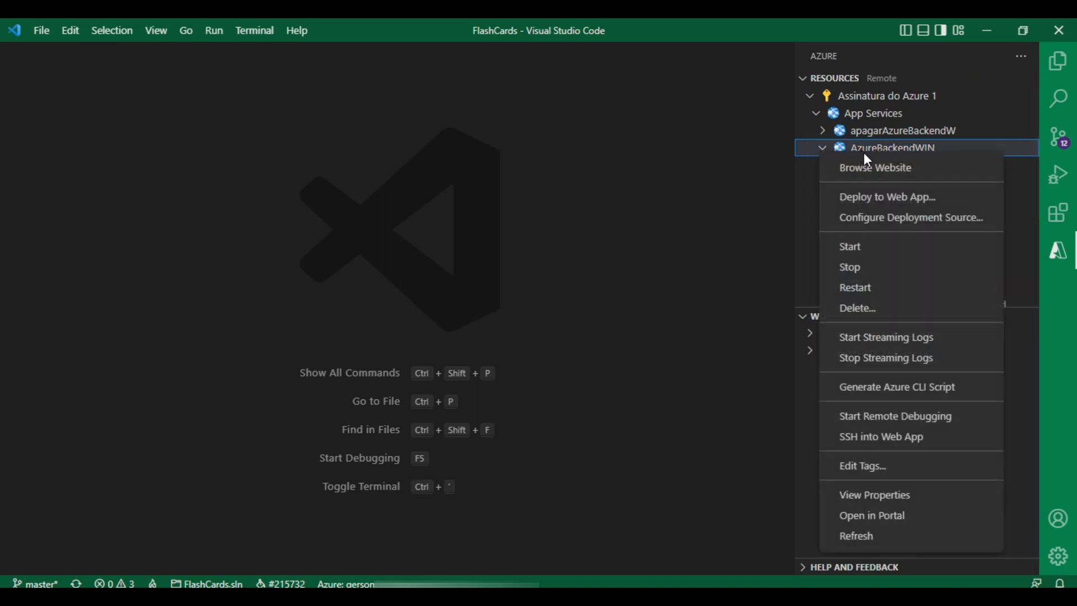
pyautogui.click(878, 198)
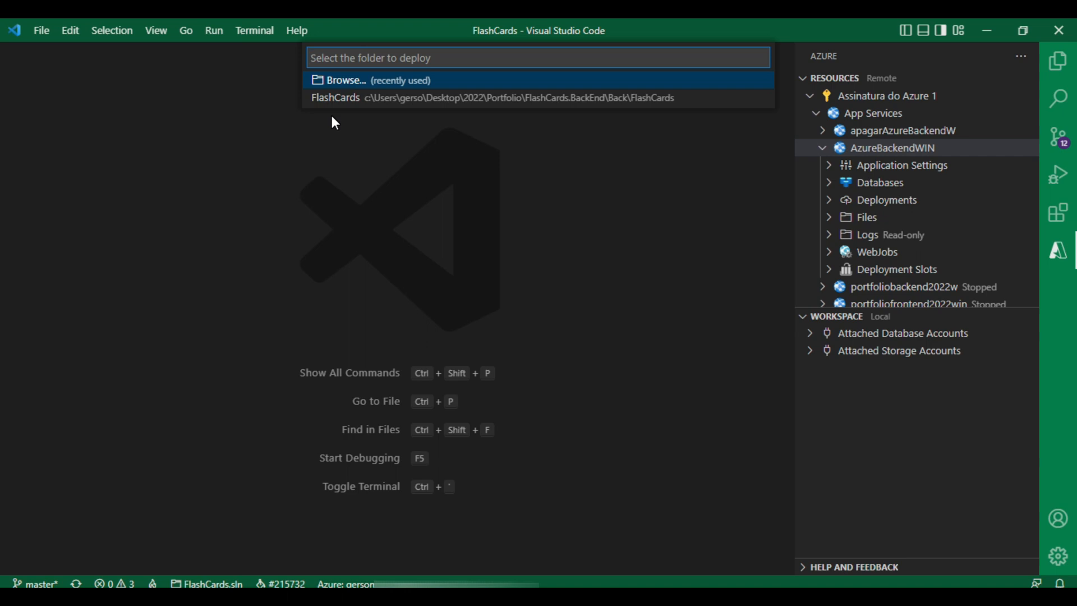
pyautogui.click(343, 82)
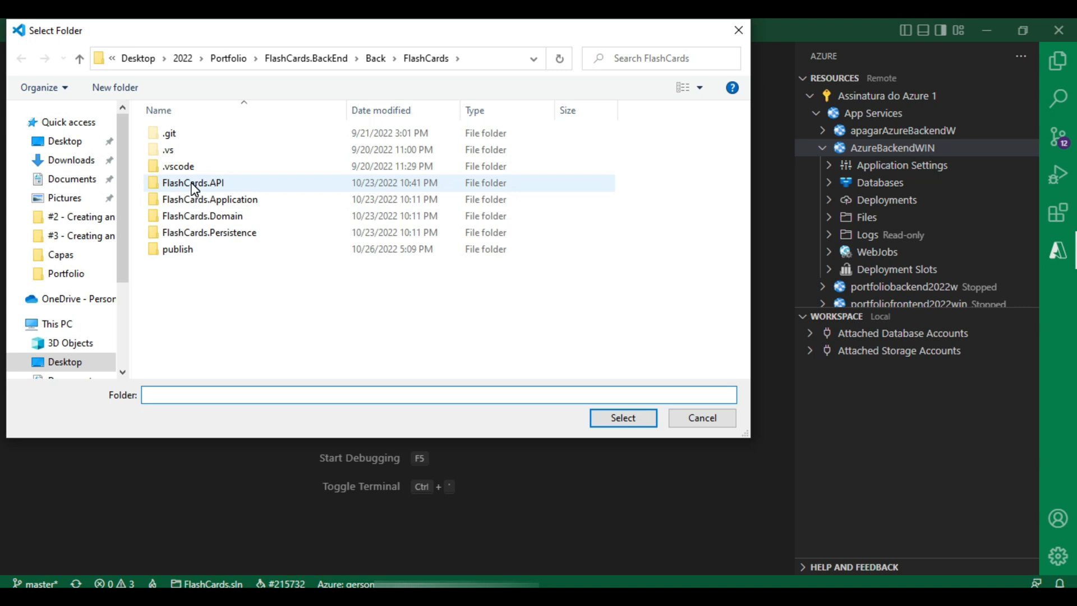
pyautogui.click(168, 251)
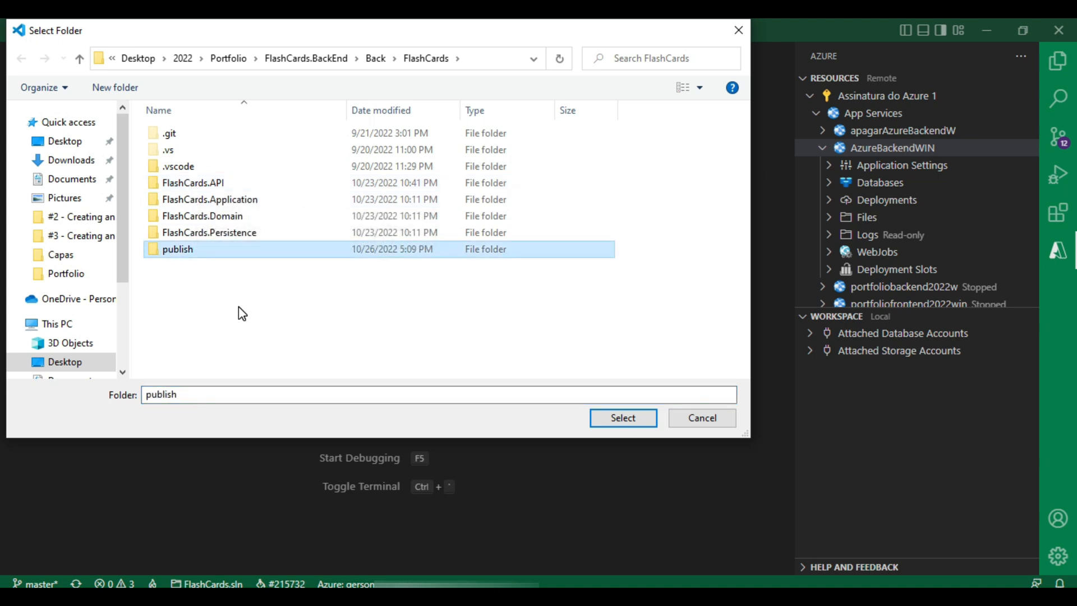
pyautogui.click(602, 422)
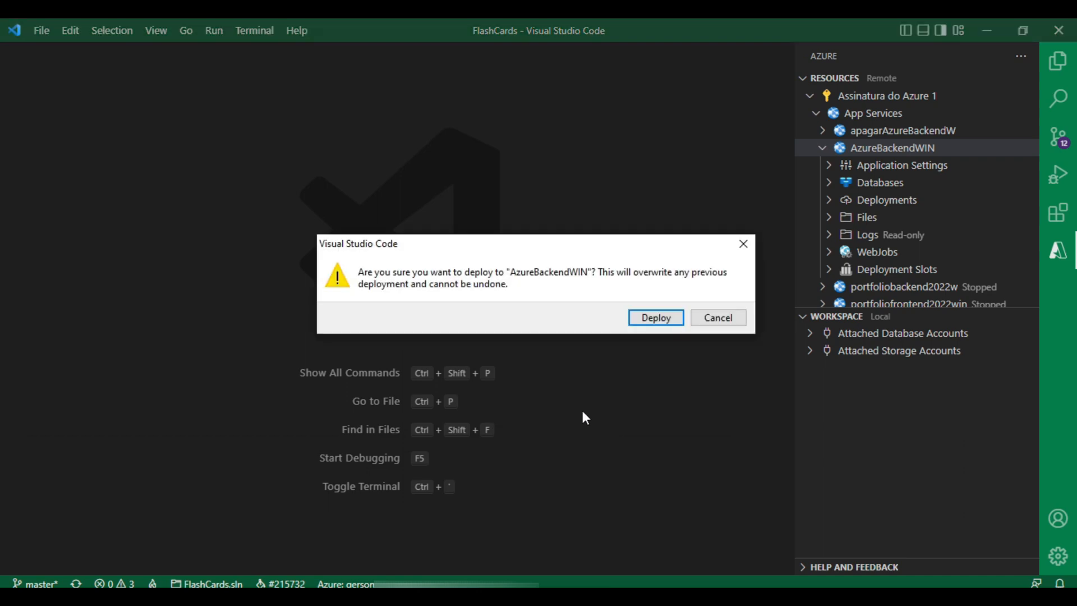
pyautogui.click(655, 317)
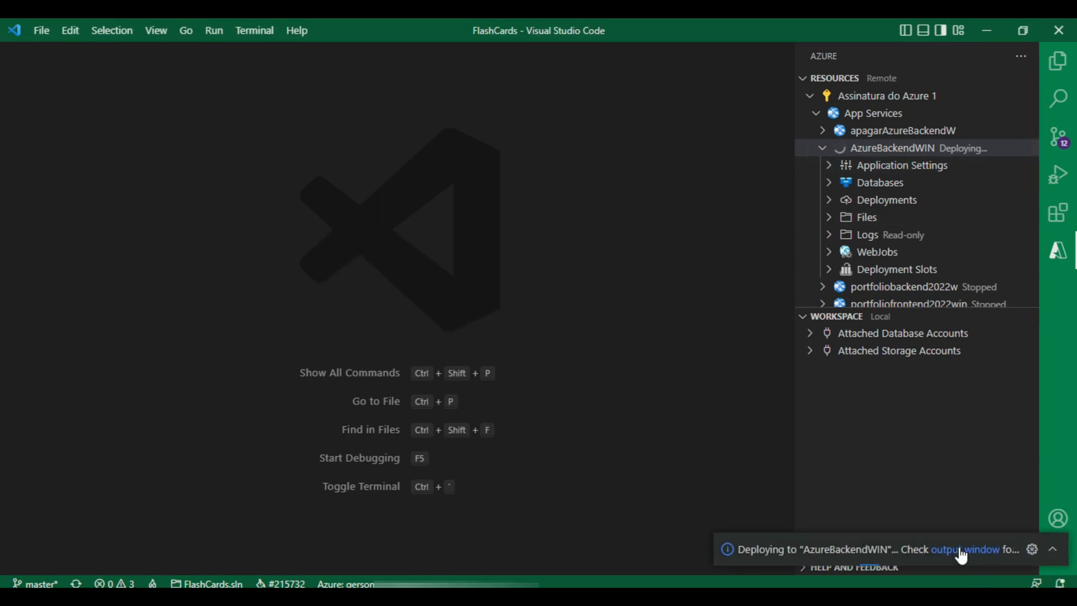
pyautogui.click(965, 553)
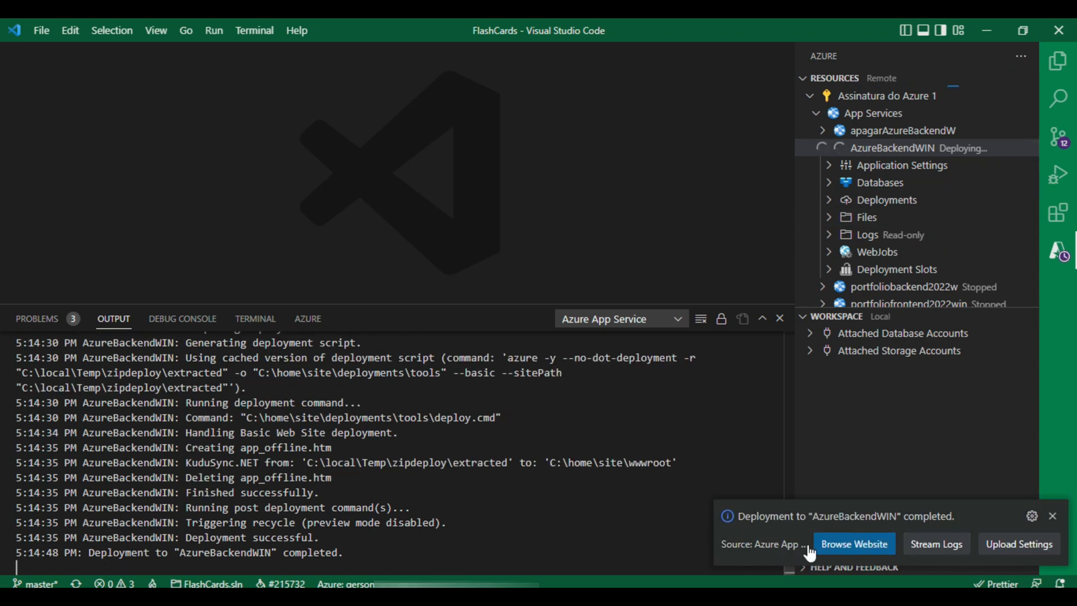
pyautogui.click(854, 544)
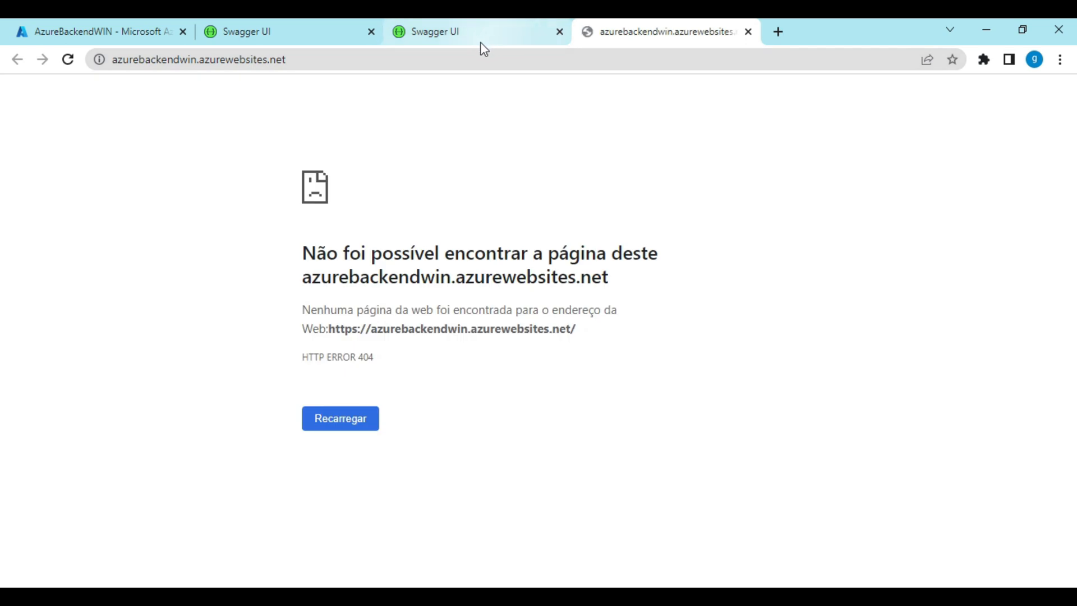
pyautogui.click(503, 55)
pyautogui.write('//')
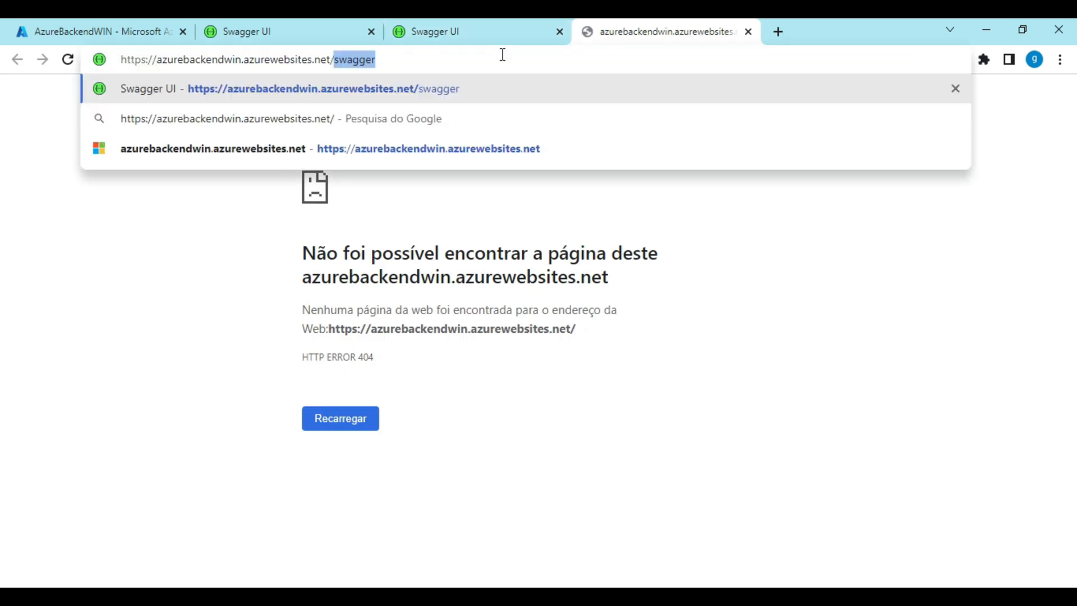
pyautogui.press('Return')
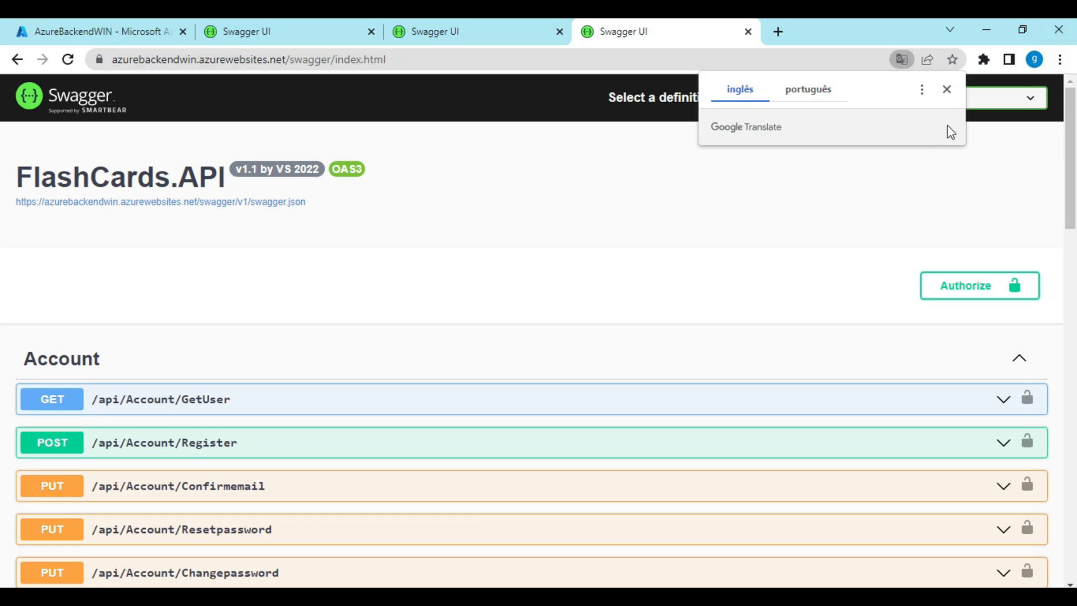
pyautogui.click(943, 88)
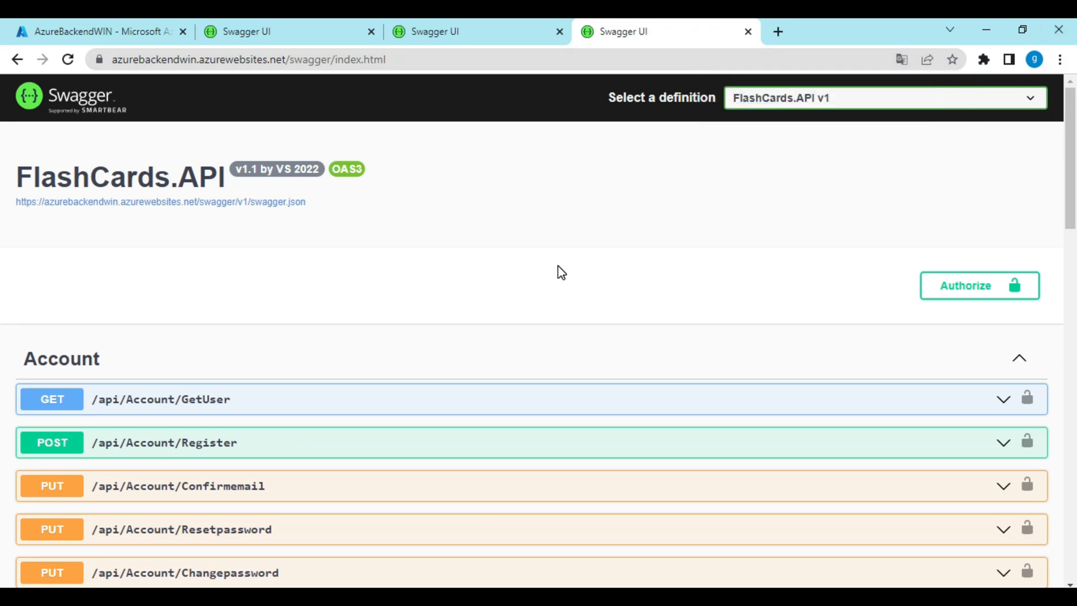
# Switch to Visual Studio and expand the FlashCards.API project in the FlashCards solution
pyautogui.moveTo(291, 597)
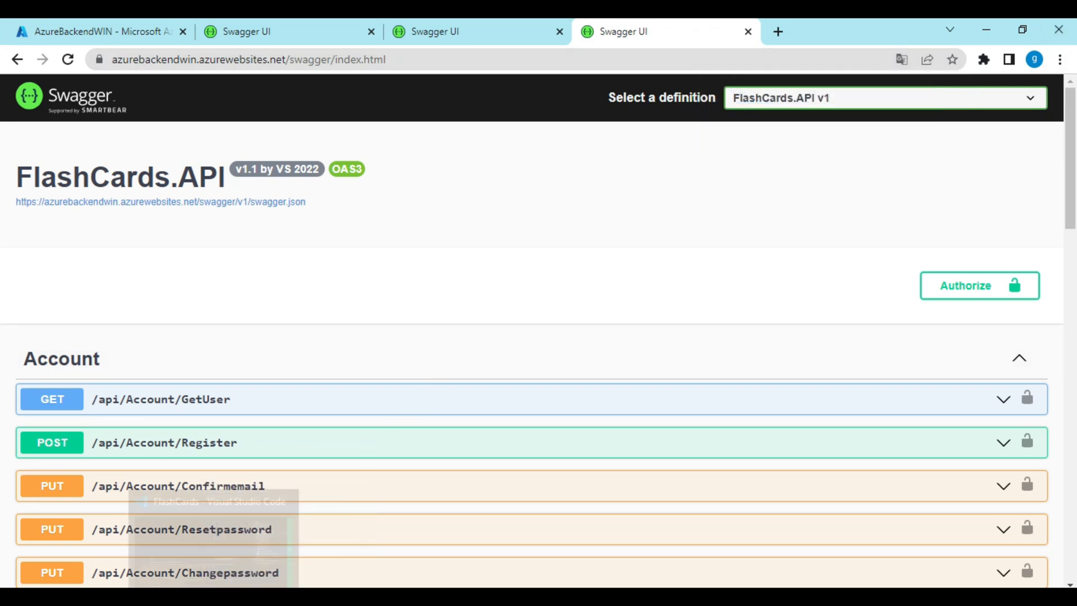
pyautogui.moveTo(561, 597)
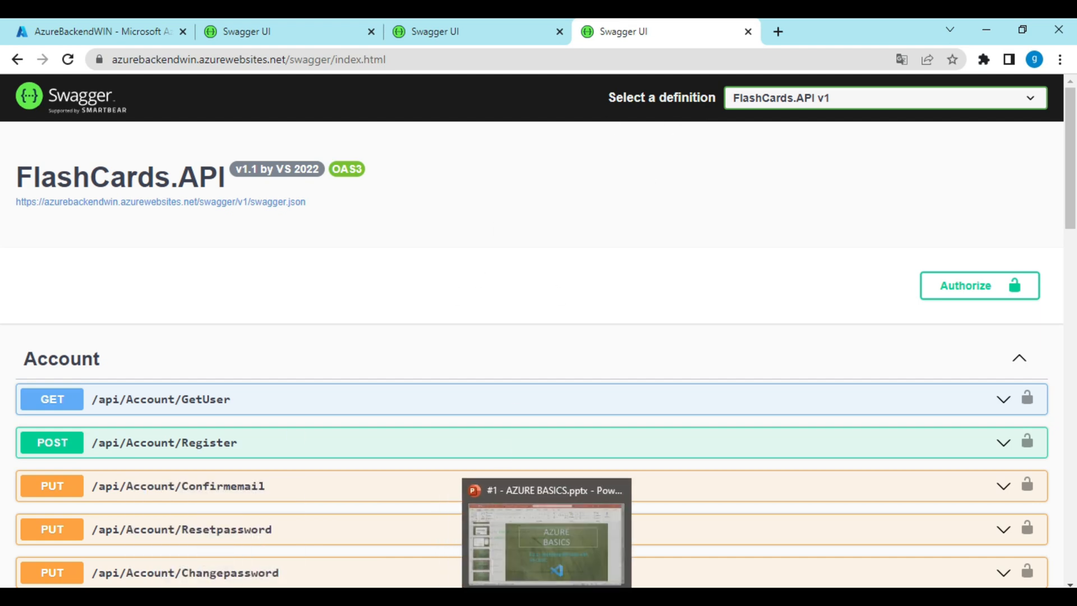
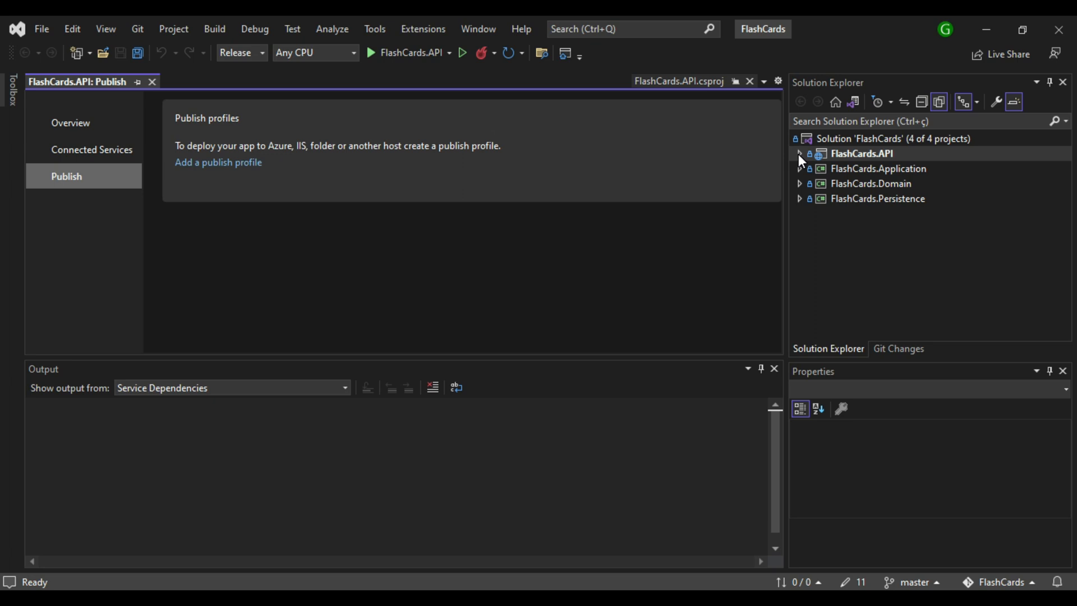
pyautogui.click(800, 155)
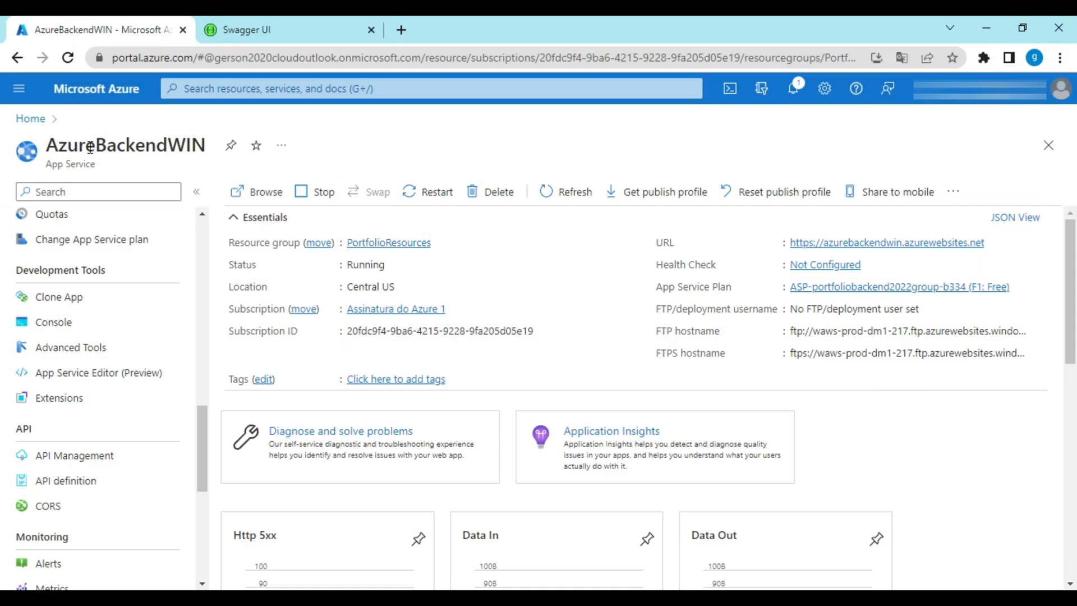
# Switch to the browser, review the Account endpoints on the deployed Swagger page, and return to Visual Studio
pyautogui.click(277, 21)
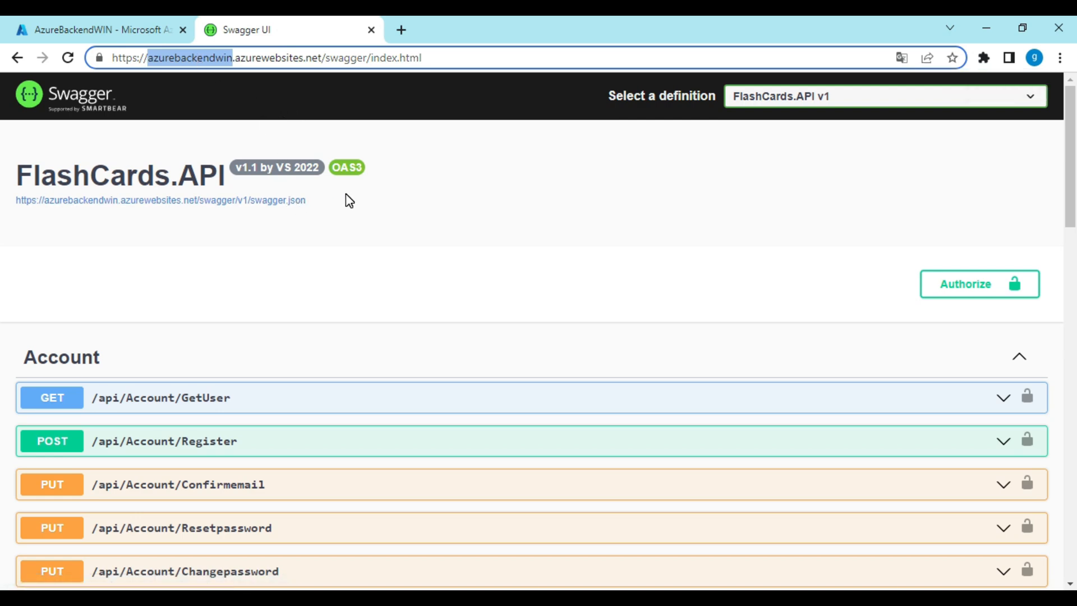
pyautogui.scroll(-4, 359, 325)
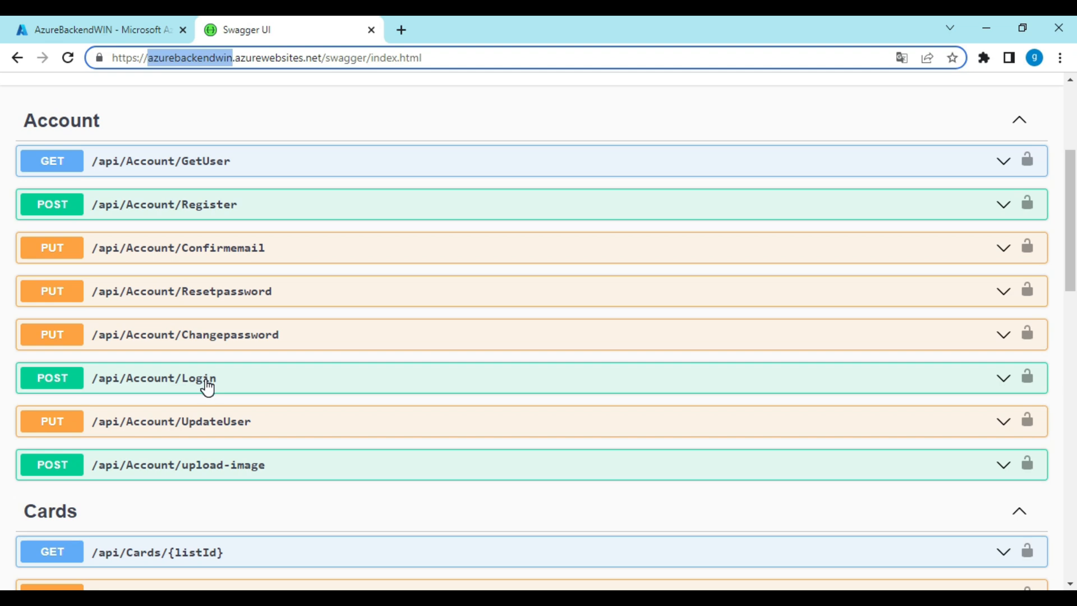
pyautogui.click(989, 25)
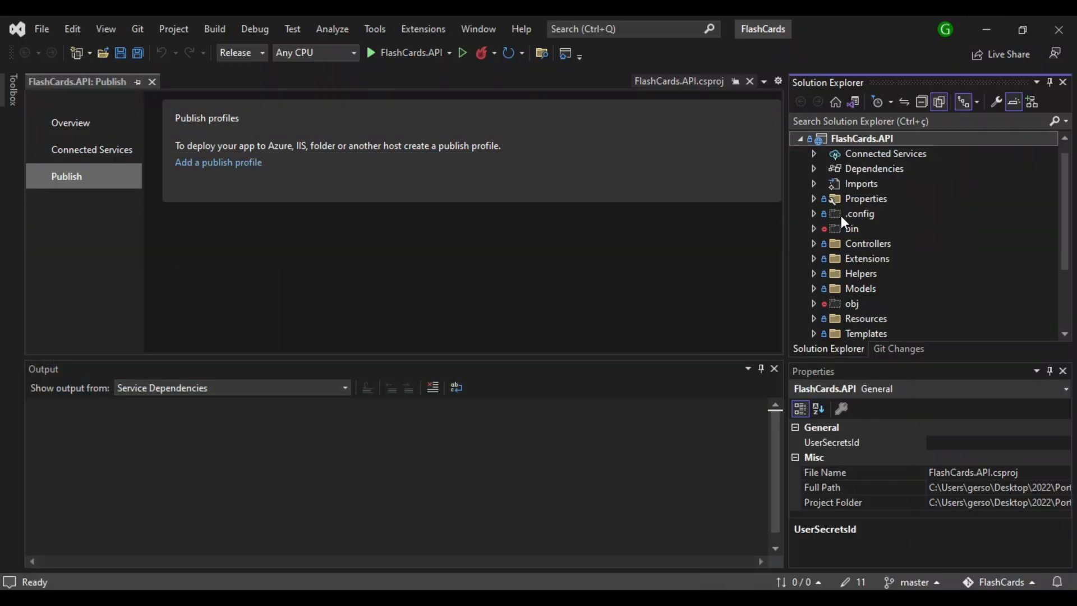
# Expand the Controllers folder of the FlashCards.API project and open AccountController.cs
pyautogui.click(799, 142)
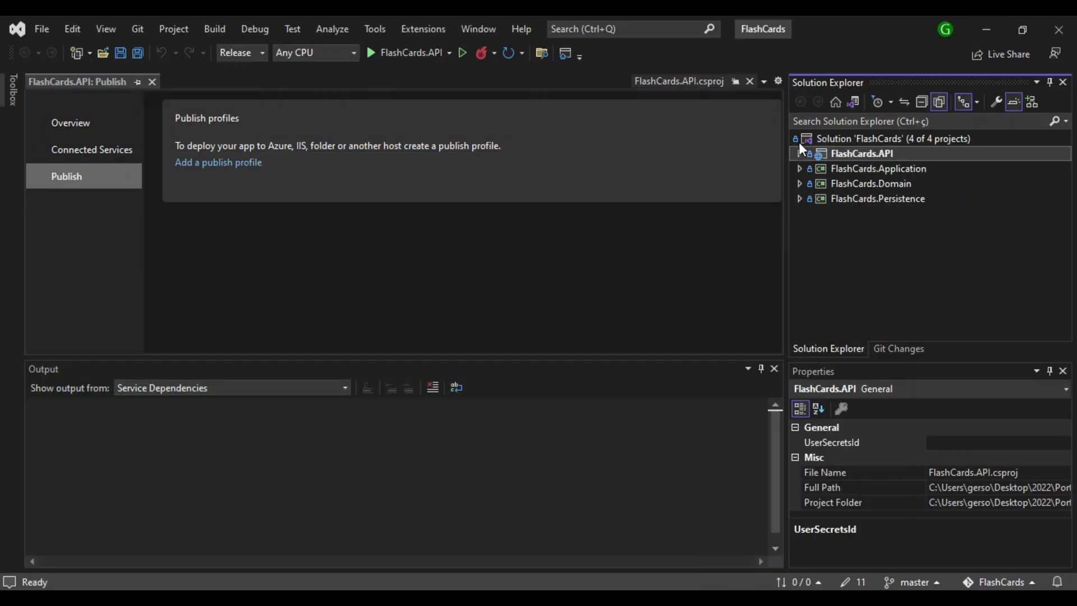
pyautogui.click(800, 151)
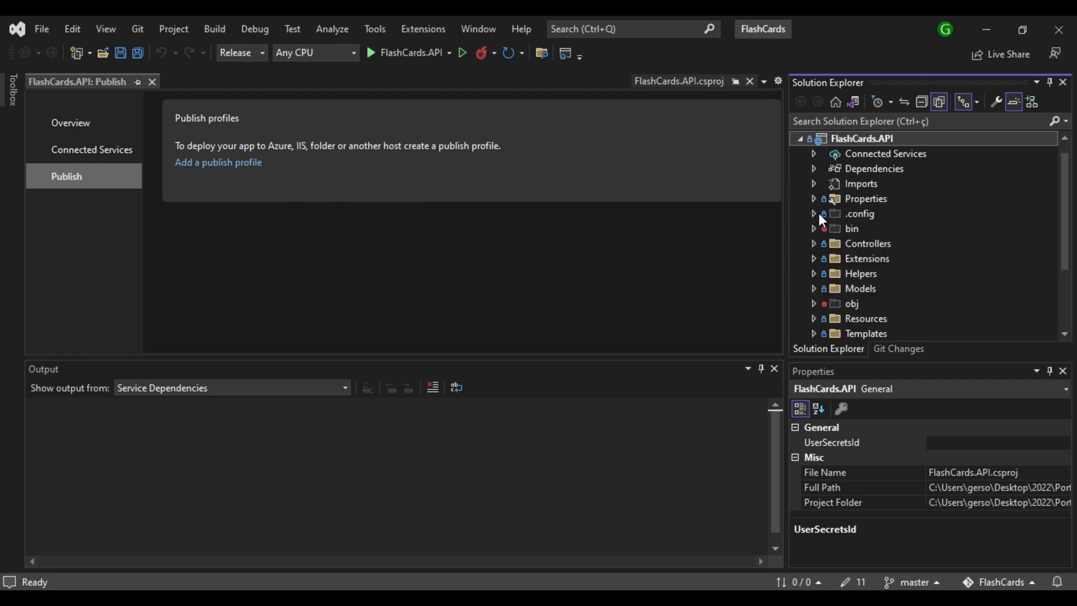
pyautogui.click(815, 244)
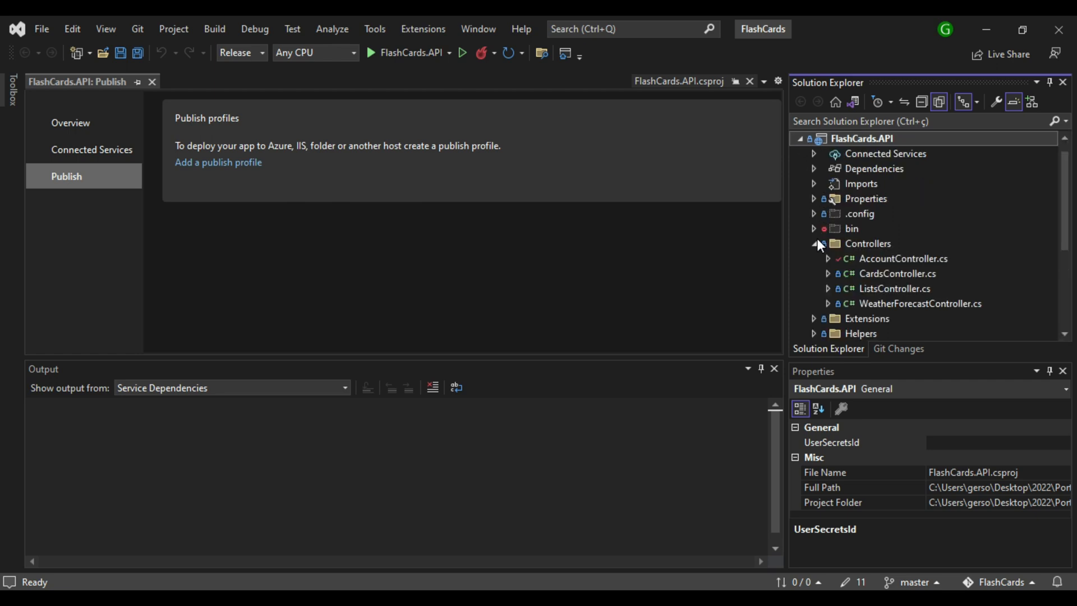
pyautogui.click(863, 258)
# Examine the account endpoint methods in AccountController.cs from GetUser to Changepassword, hiding the Output window to enlarge the editor
pyautogui.scroll(-3, 673, 228)
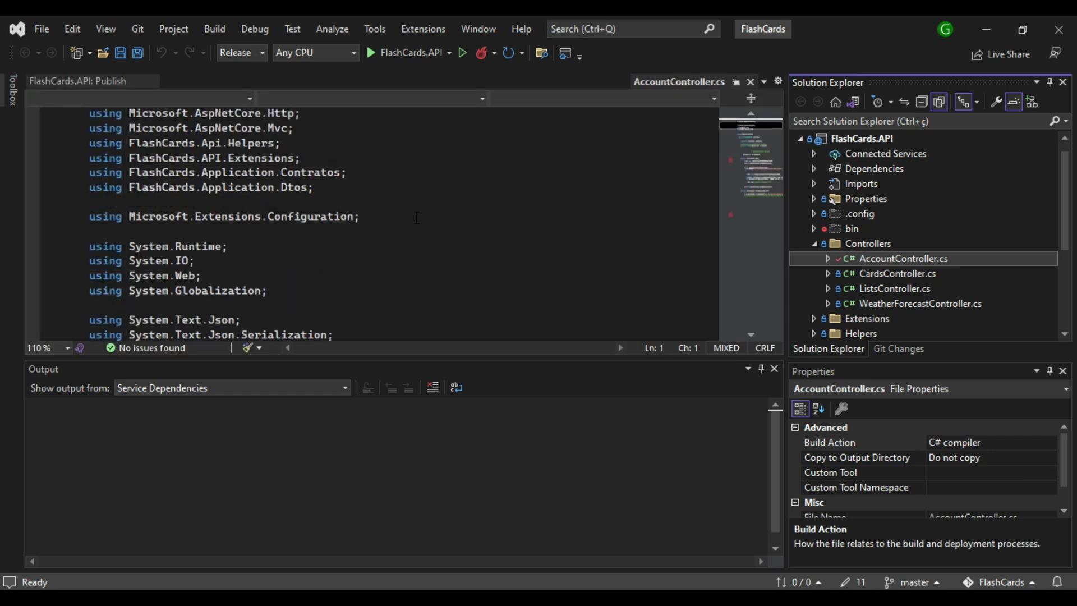
pyautogui.scroll(-20, 713, 182)
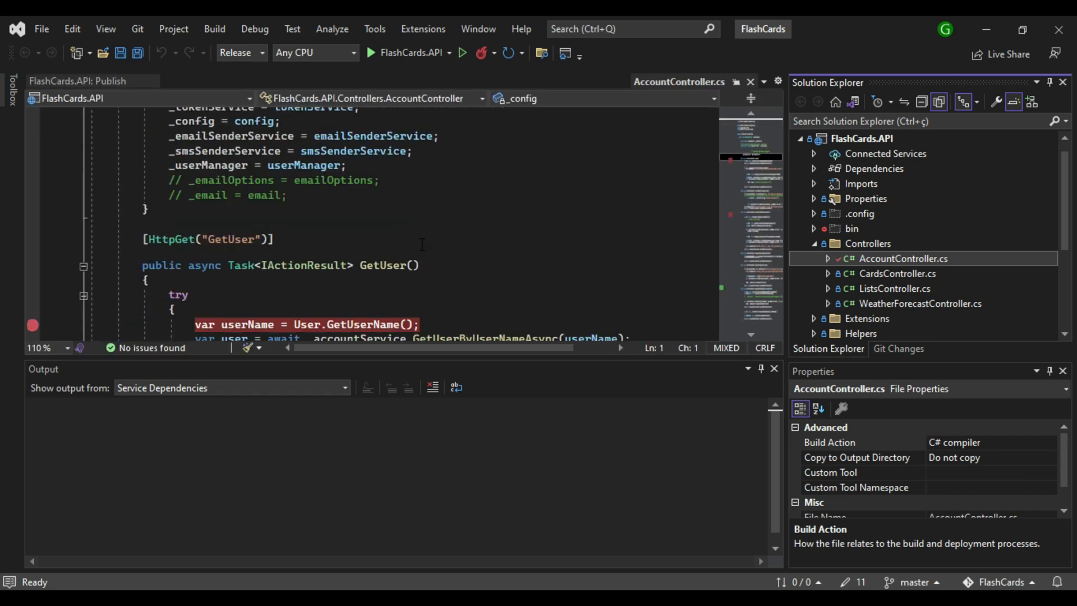
pyautogui.scroll(-2, 422, 246)
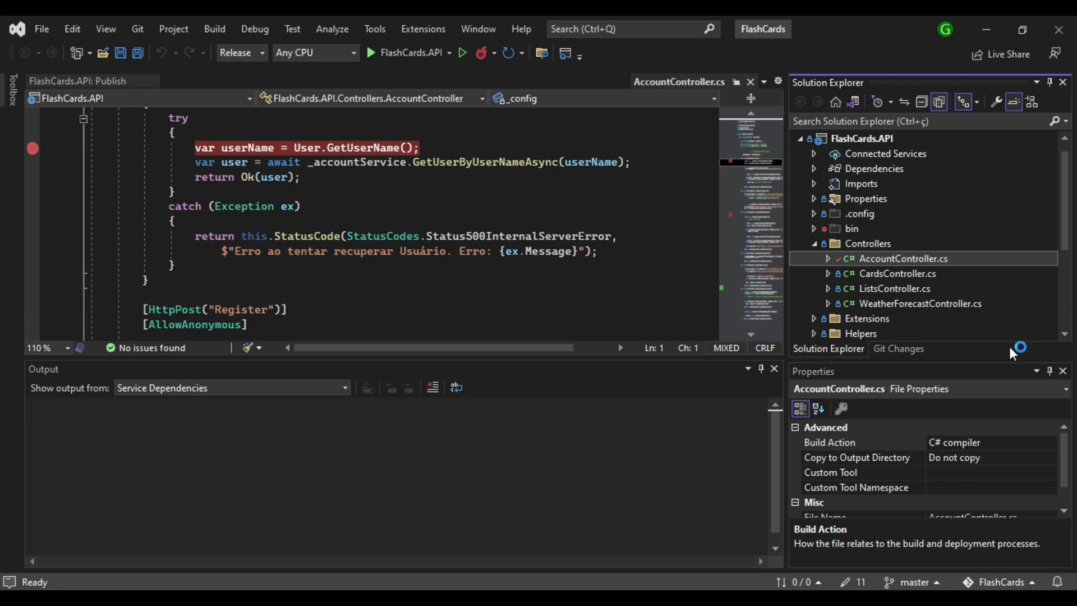
pyautogui.click(760, 369)
pyautogui.scroll(-2, 471, 348)
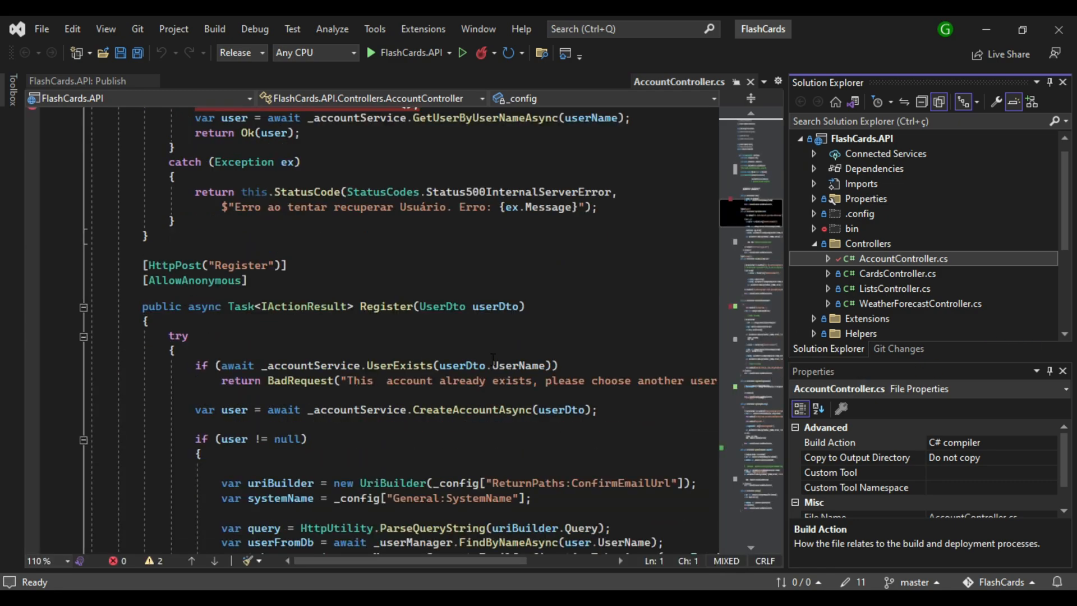
pyautogui.scroll(-12, 471, 348)
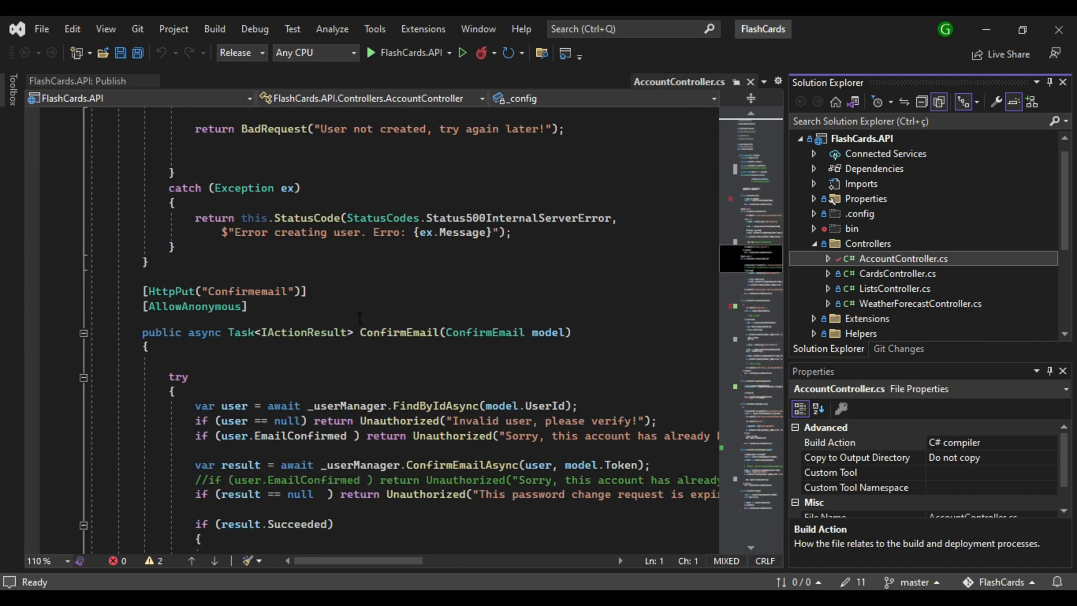
pyautogui.scroll(-20, 359, 318)
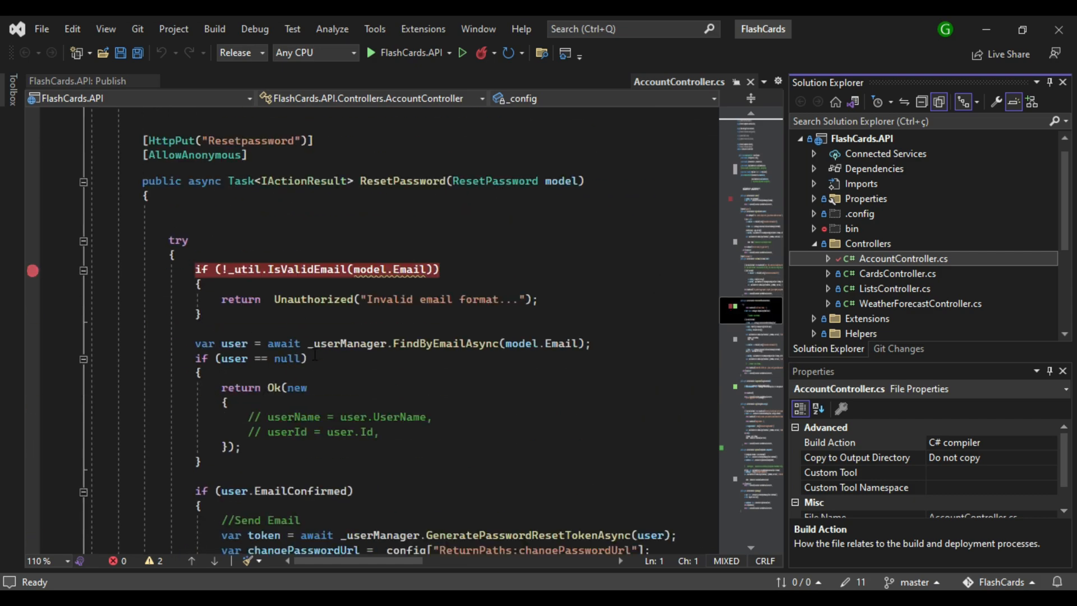
pyautogui.scroll(-6, 312, 359)
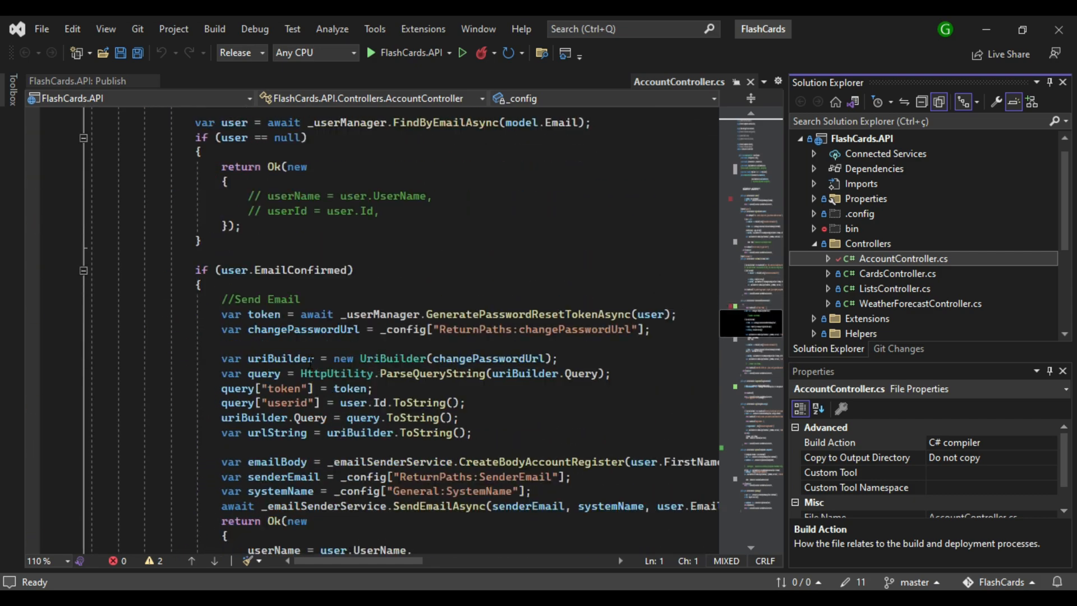
pyautogui.scroll(6, 310, 362)
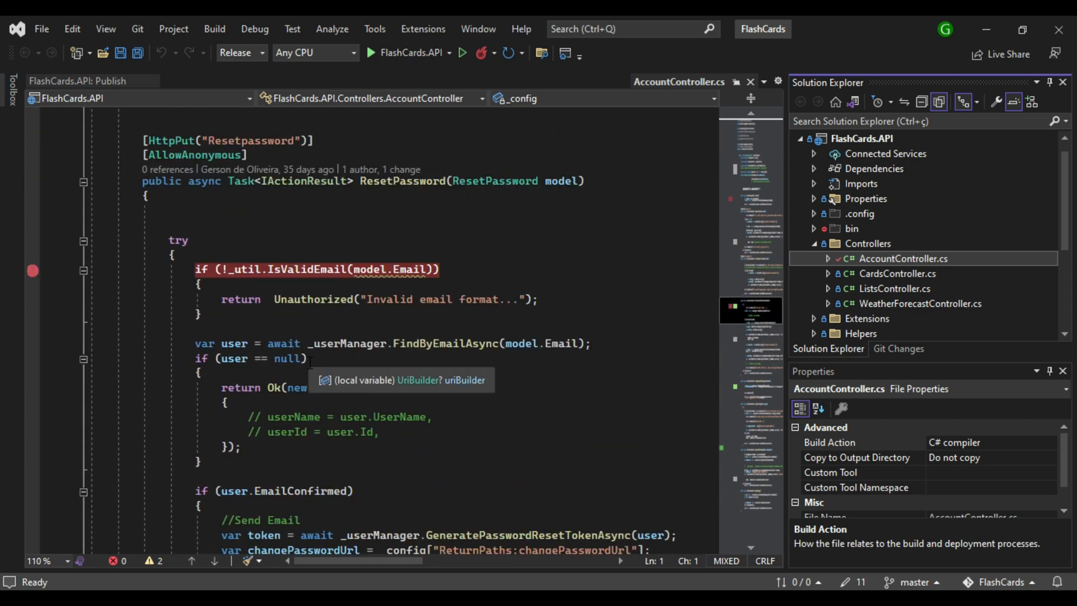
pyautogui.scroll(-17, 310, 362)
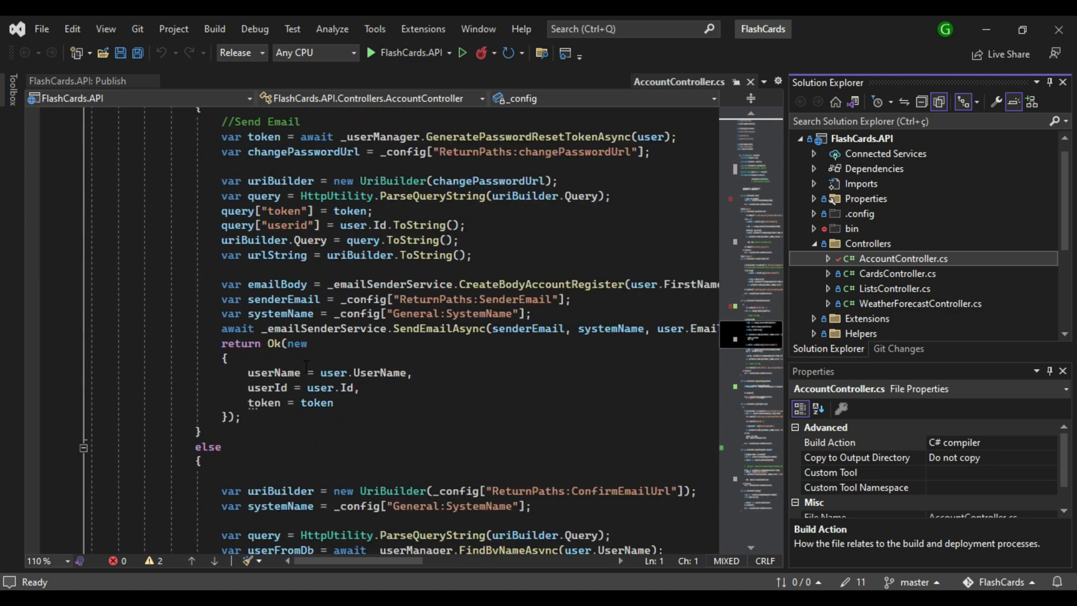
pyautogui.scroll(-3, 295, 380)
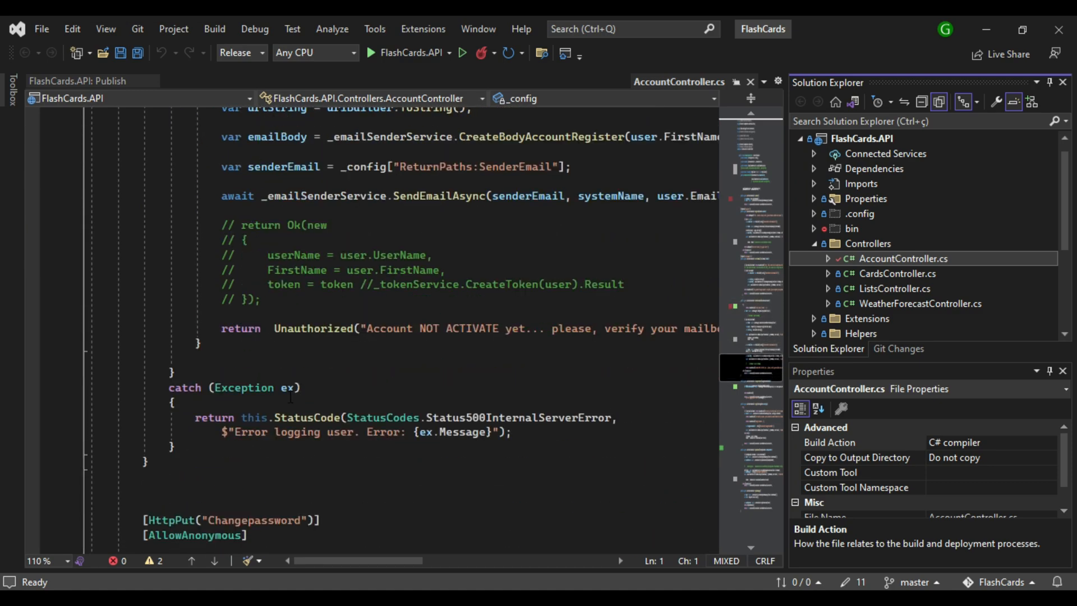
# Duplicate the Login action above UpdateUser in AccountController.cs and rename the copy's HttpPost route and method to Login2
pyautogui.scroll(-6, 290, 397)
pyautogui.hotkey('ctrl', 'z')
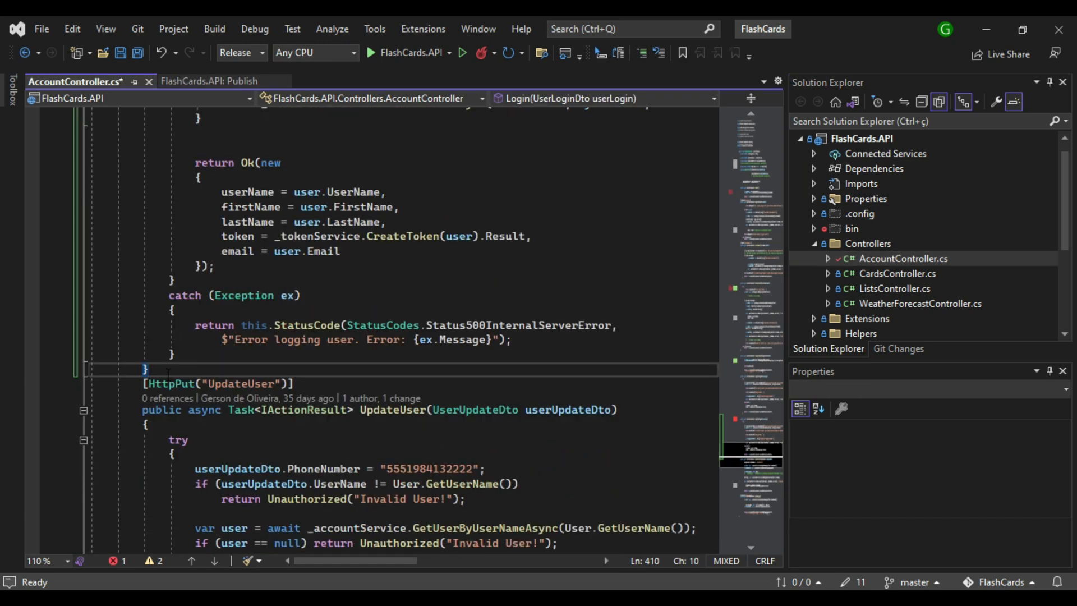
pyautogui.press('Return')
pyautogui.scroll(10, 169, 374)
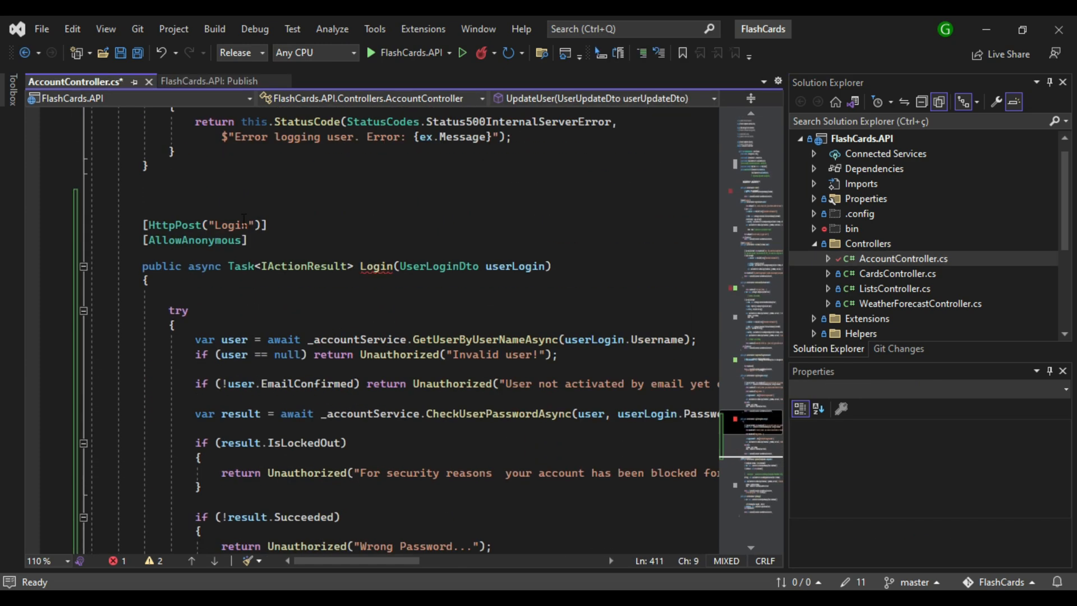
pyautogui.click(248, 225)
pyautogui.write('2')
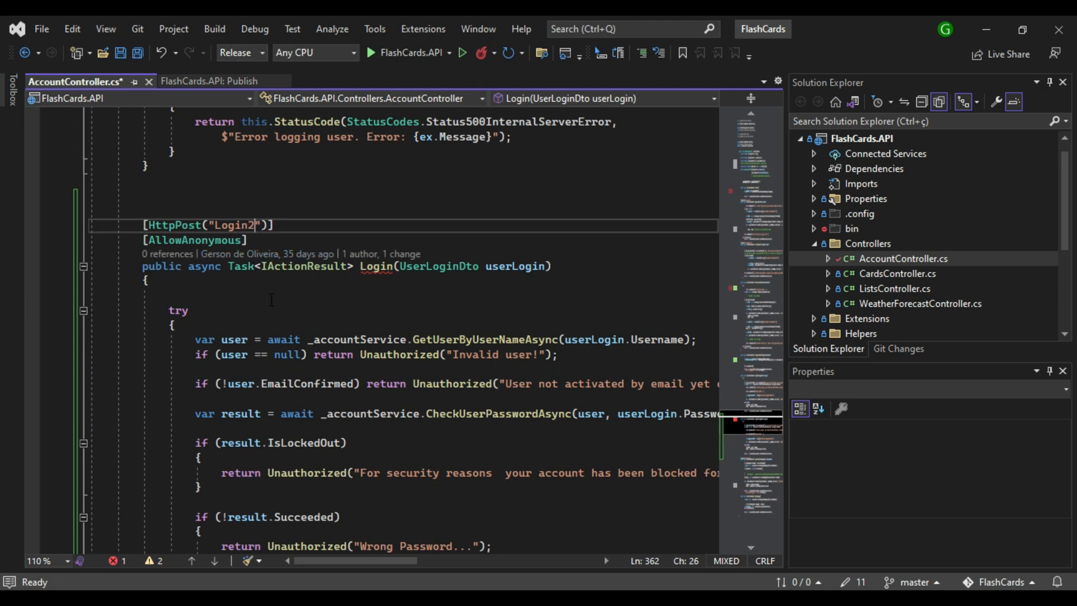
pyautogui.click(393, 266)
pyautogui.write('2')
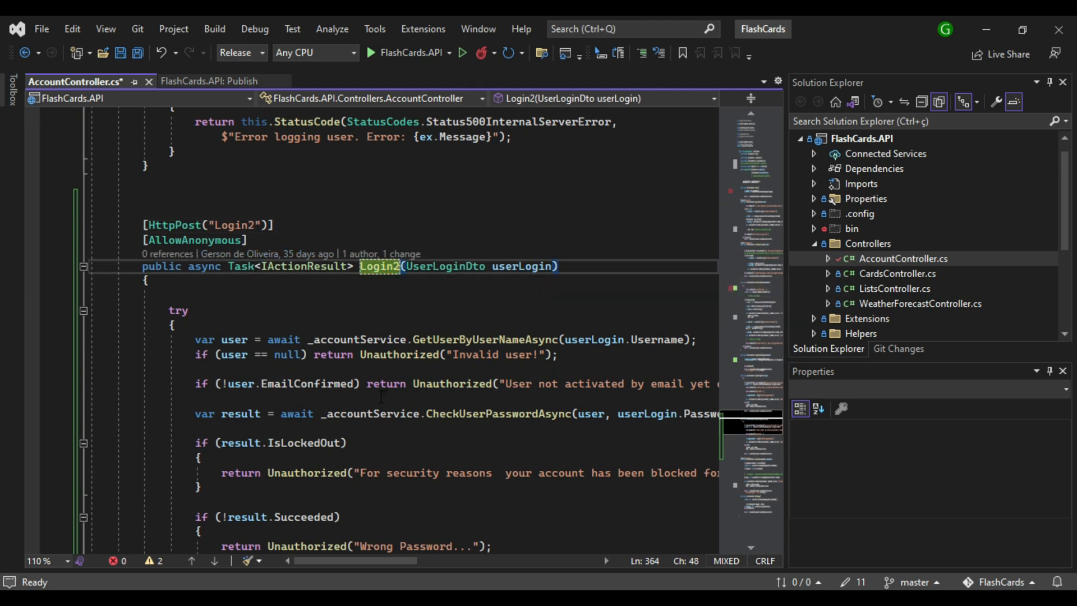
# Save AccountController.cs and build and run the FlashCards.API project locally
pyautogui.doubleClick(174, 225)
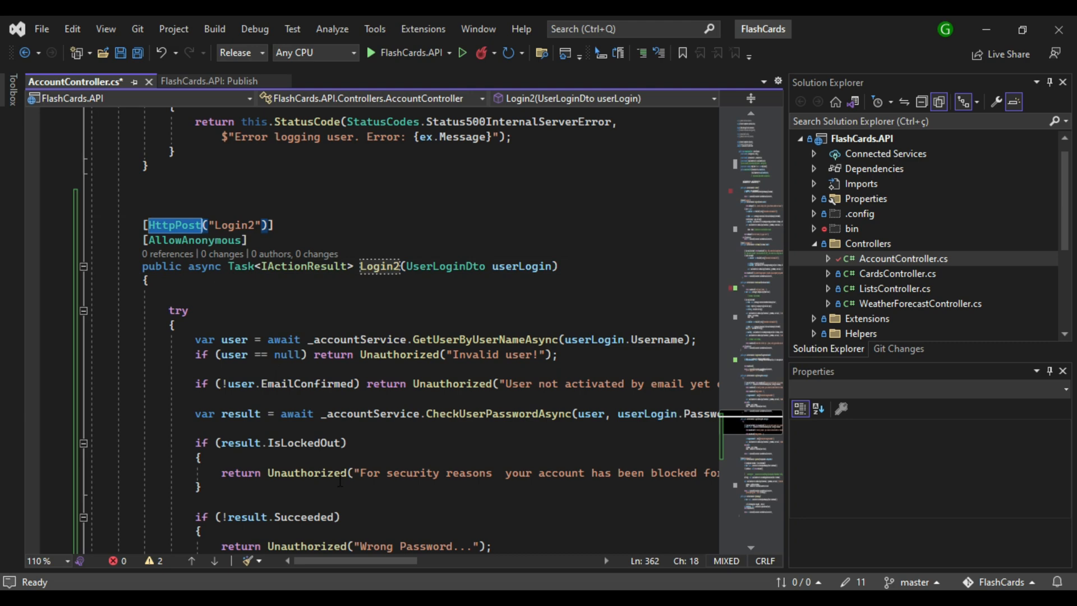
pyautogui.hotkey('ctrl', 's')
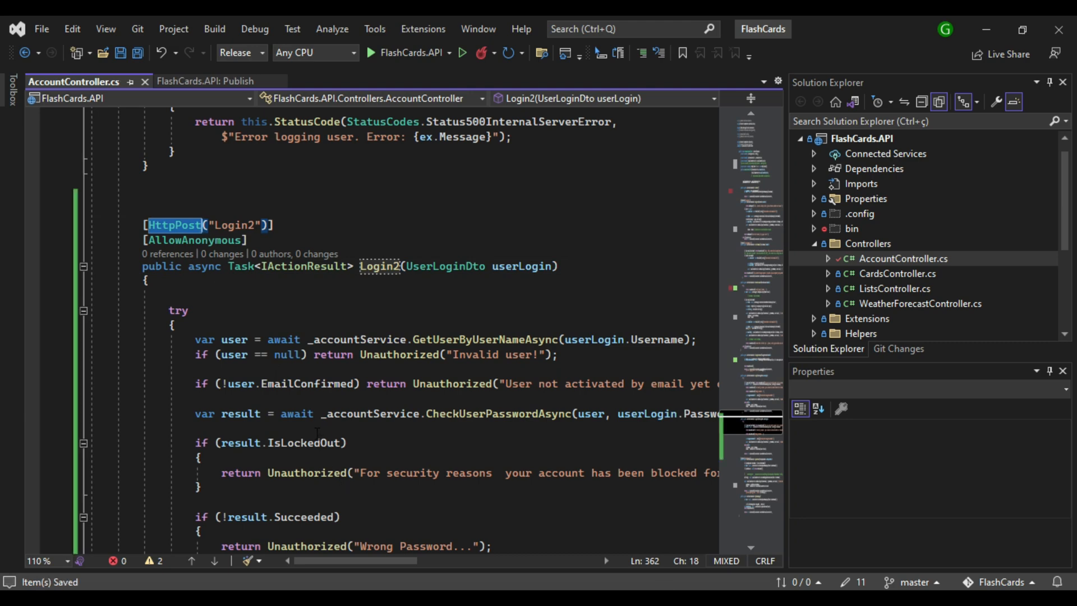
pyautogui.hotkey('ctrl', 'shift', 'b')
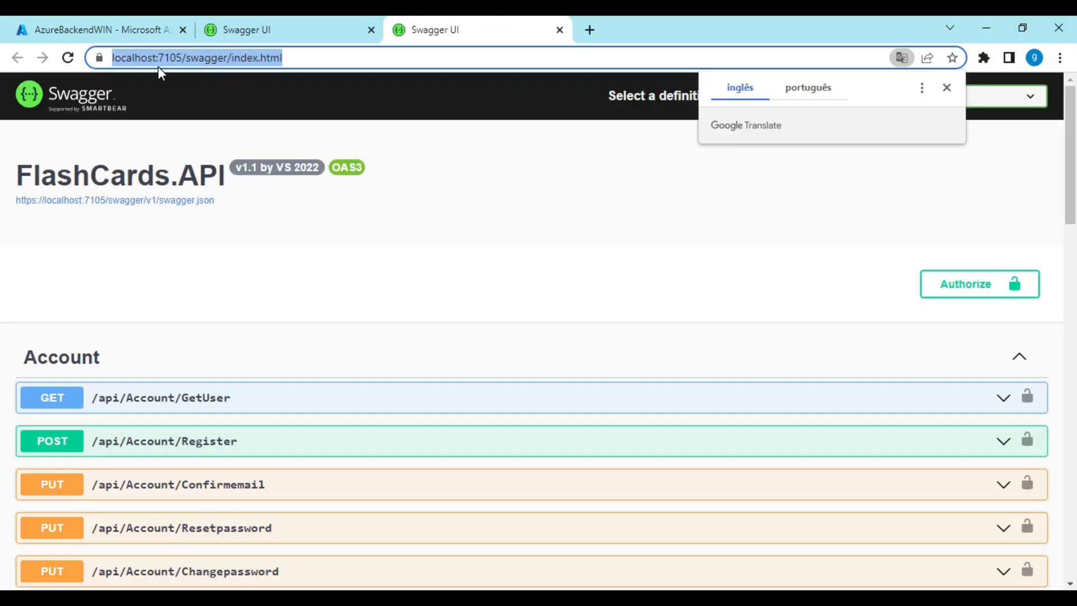
# Check the Account section of the local Swagger page at localhost:7105 for the Login2 endpoint
pyautogui.scroll(-5, 211, 385)
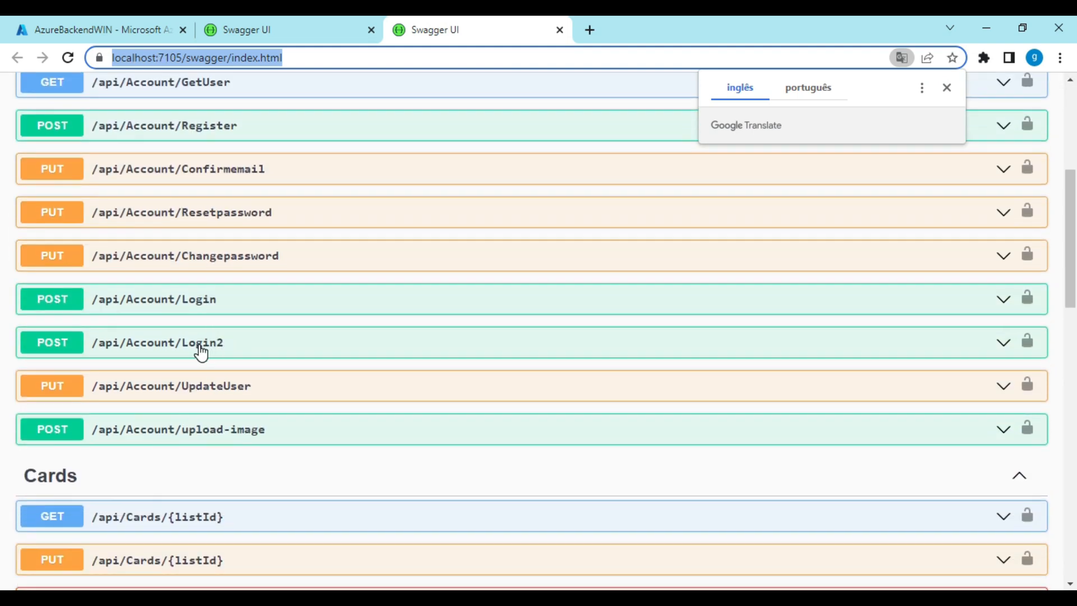
pyautogui.scroll(5, 196, 349)
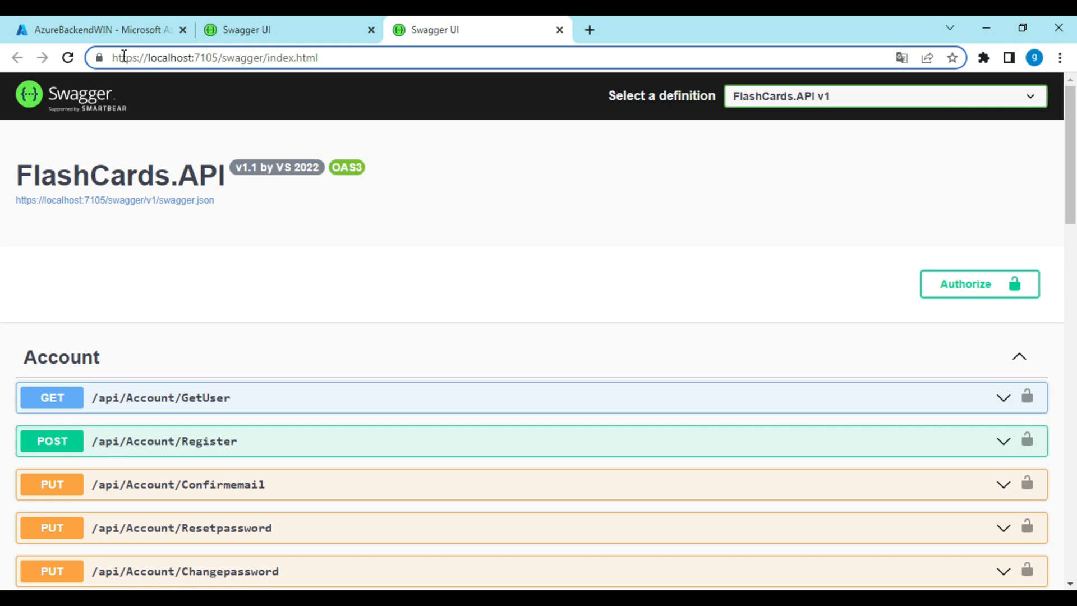
pyautogui.moveTo(115, 58); pyautogui.dragTo(194, 62)
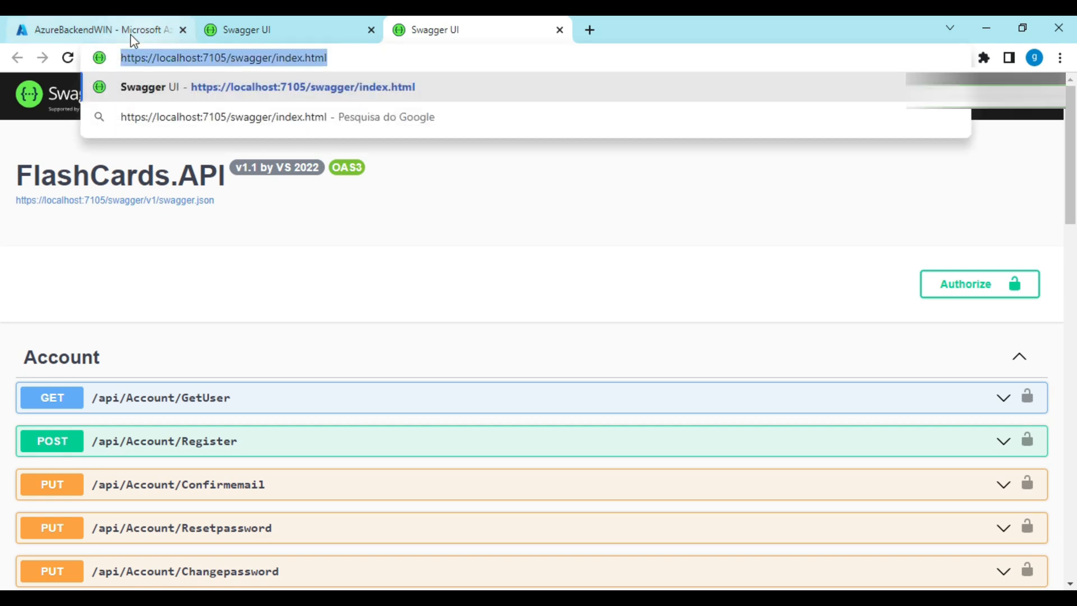
# Reload the Swagger page deployed on azurebackendwin.azurewebsites.net, check its Account endpoints for Login2, and return to Visual Studio
pyautogui.click(122, 25)
pyautogui.click(217, 19)
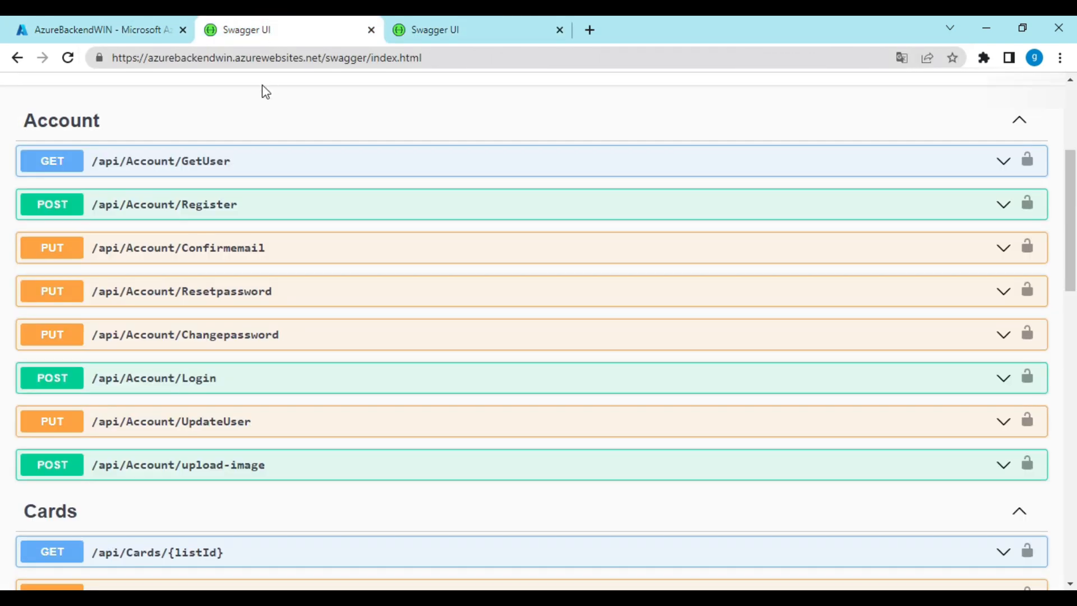
pyautogui.doubleClick(192, 59)
pyautogui.press('Return')
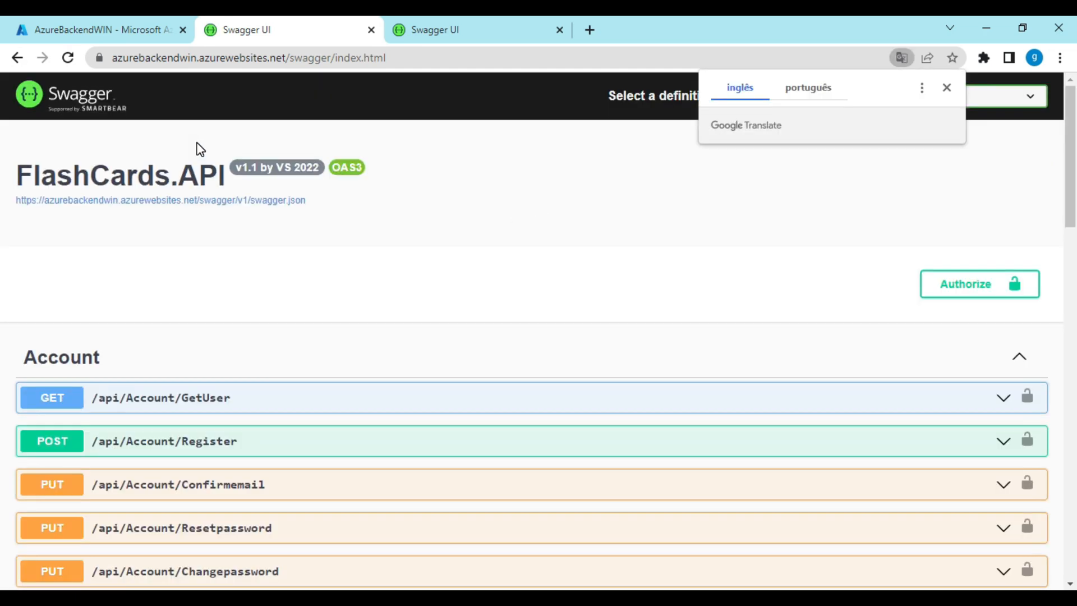
pyautogui.scroll(-5, 207, 260)
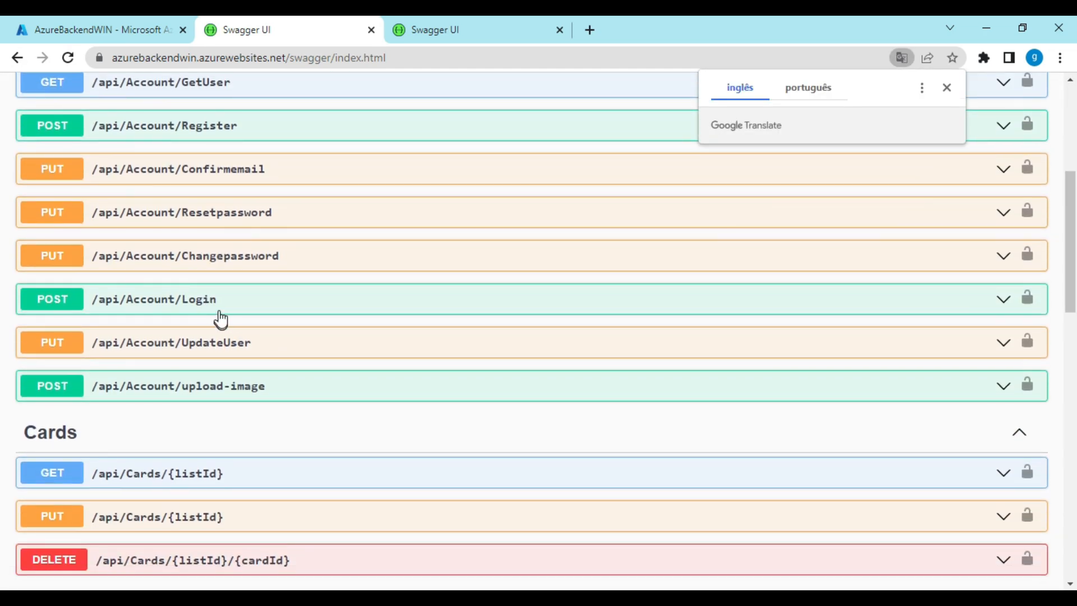
pyautogui.click(988, 22)
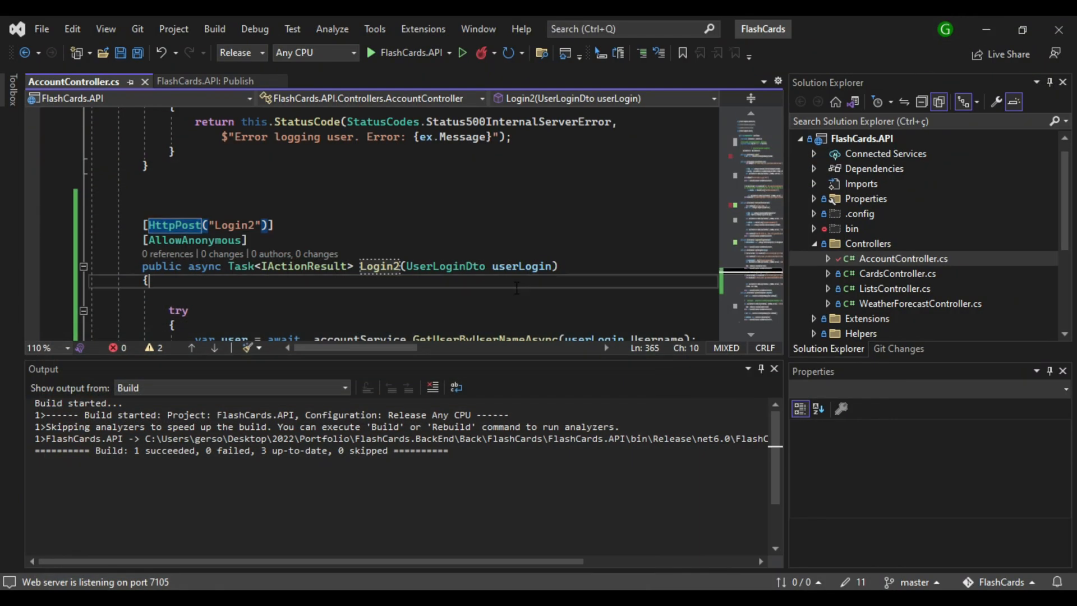
# Clean and rebuild the FlashCards.API project after collapsing its Controllers folder
pyautogui.moveTo(143, 225); pyautogui.dragTo(245, 240)
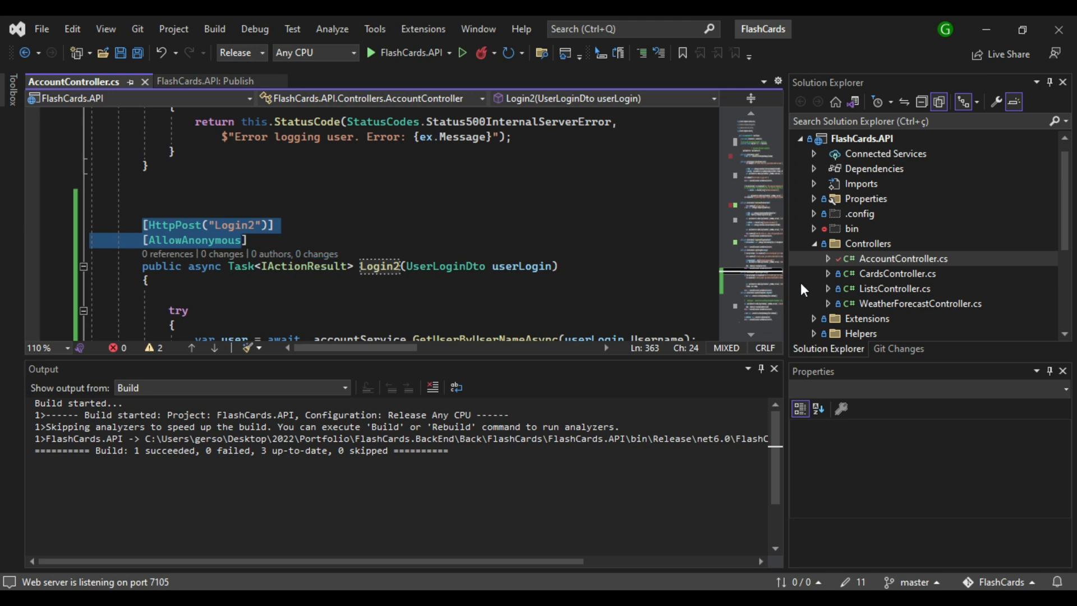
pyautogui.click(815, 244)
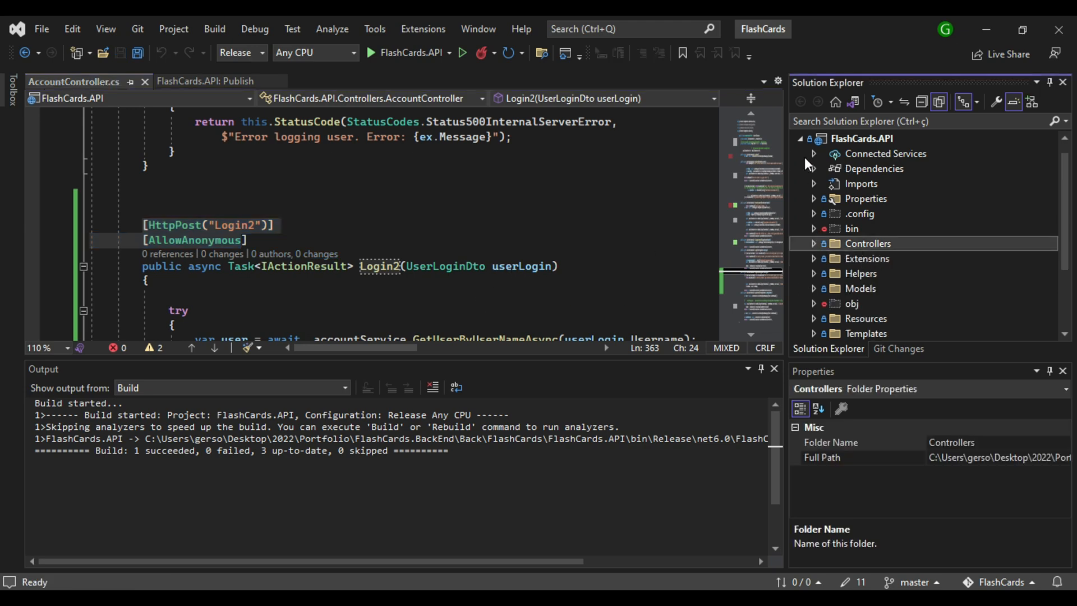
pyautogui.doubleClick(841, 138)
pyautogui.rightClick(841, 138)
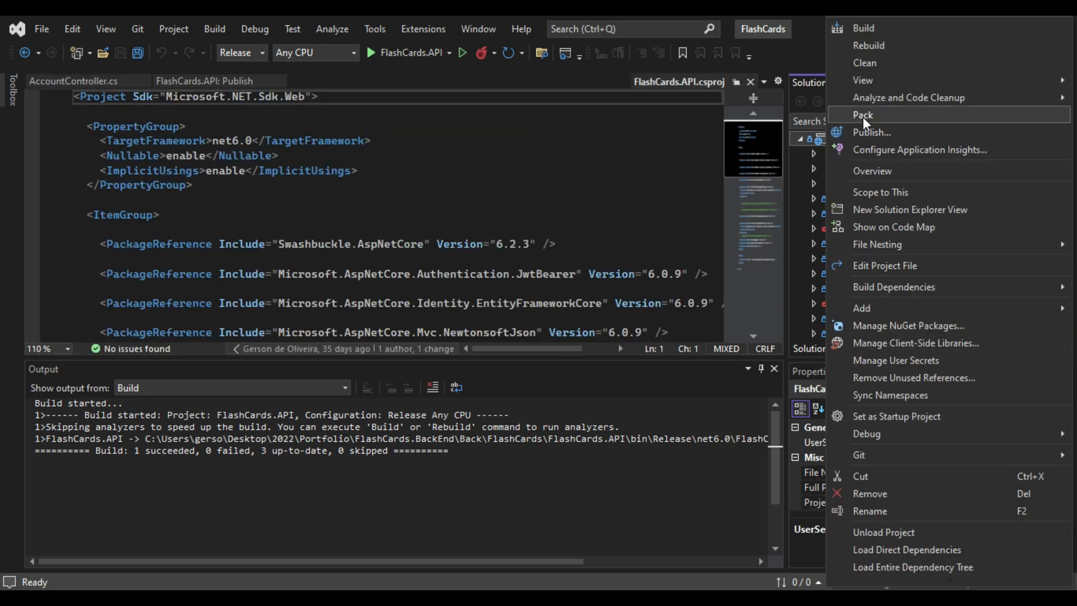
pyautogui.click(881, 65)
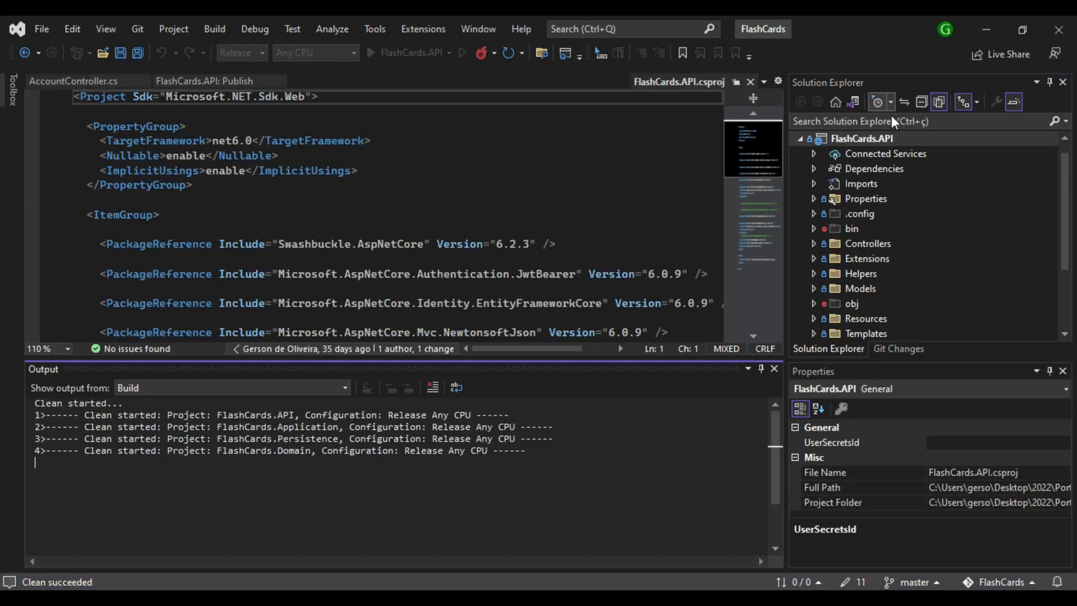
pyautogui.scroll(1, 867, 183)
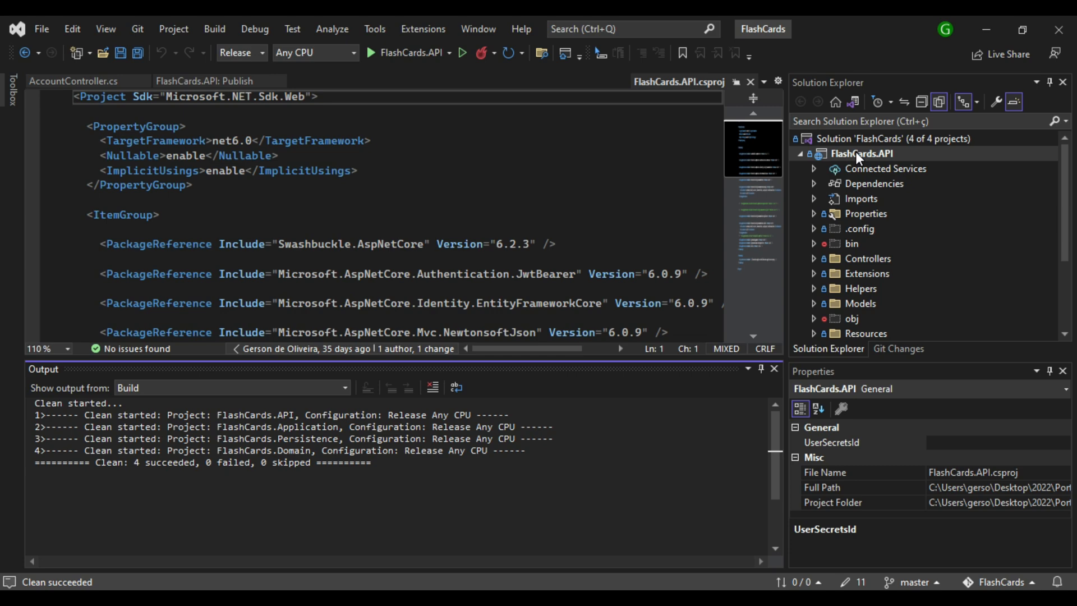
pyautogui.rightClick(856, 151)
pyautogui.click(877, 49)
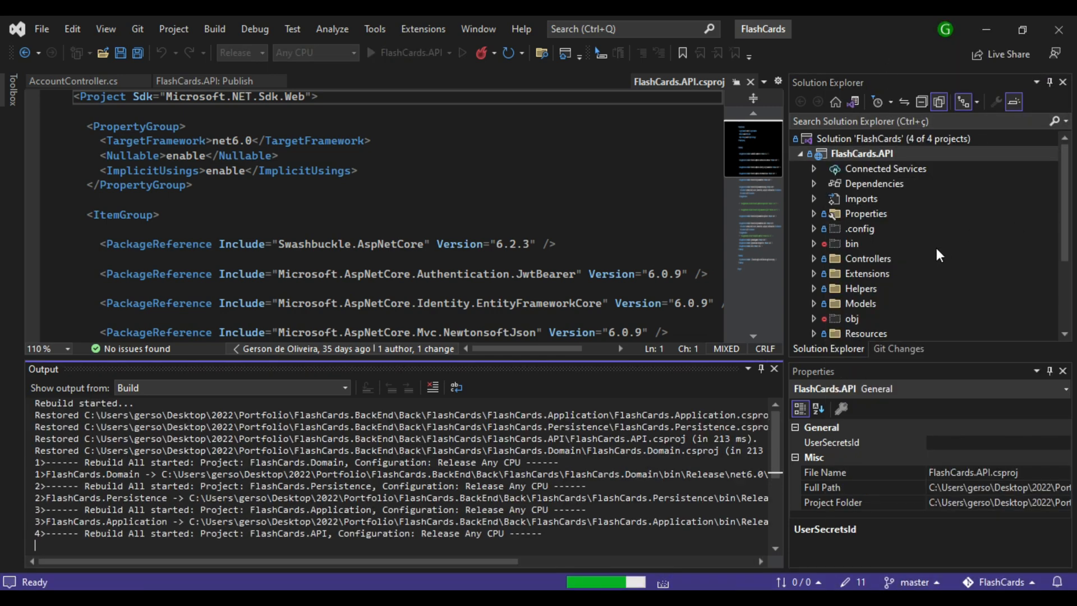
# Collapse the FlashCards.API project in the solution tree and open its Publish page
pyautogui.rightClick(830, 154)
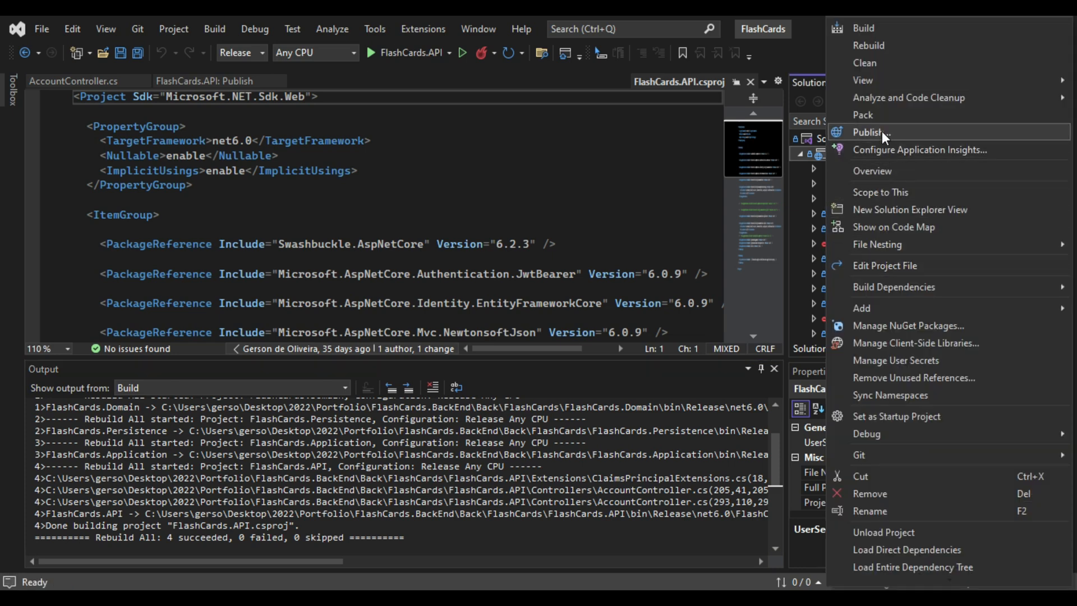
pyautogui.click(827, 155)
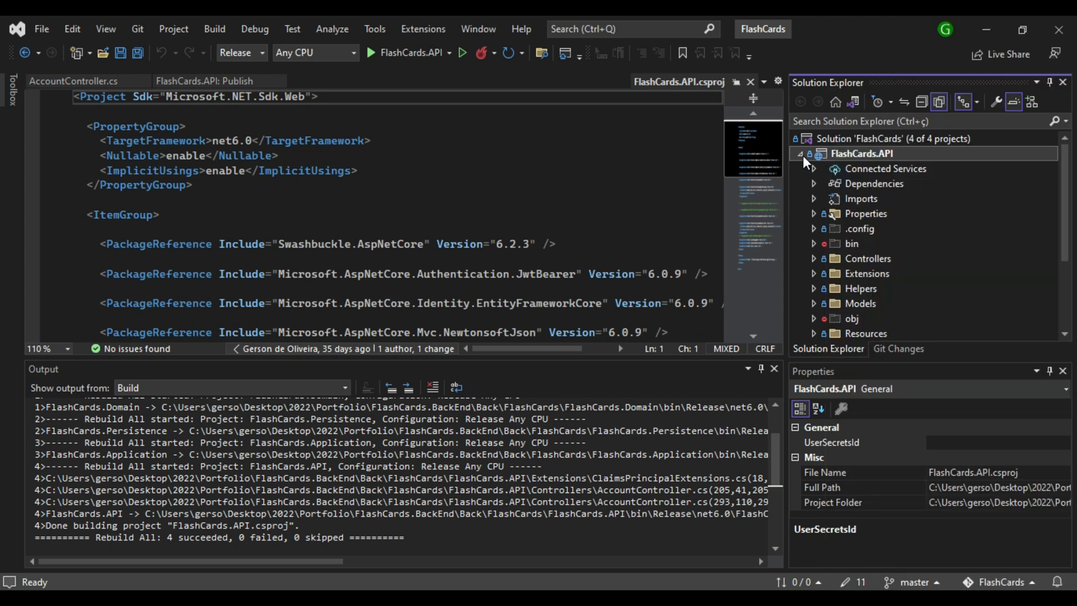
pyautogui.click(802, 154)
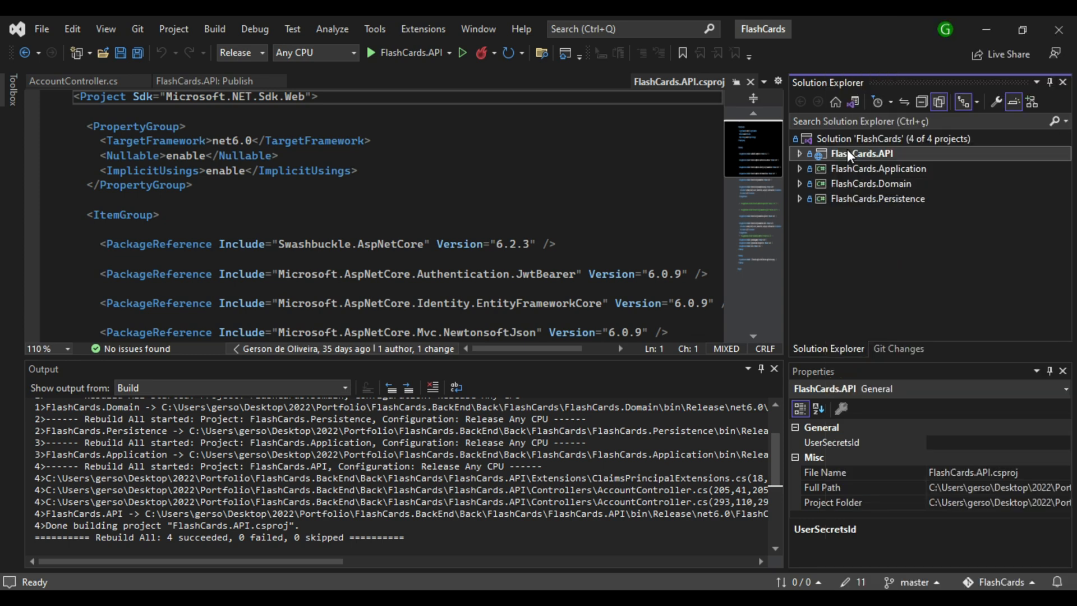
pyautogui.rightClick(849, 157)
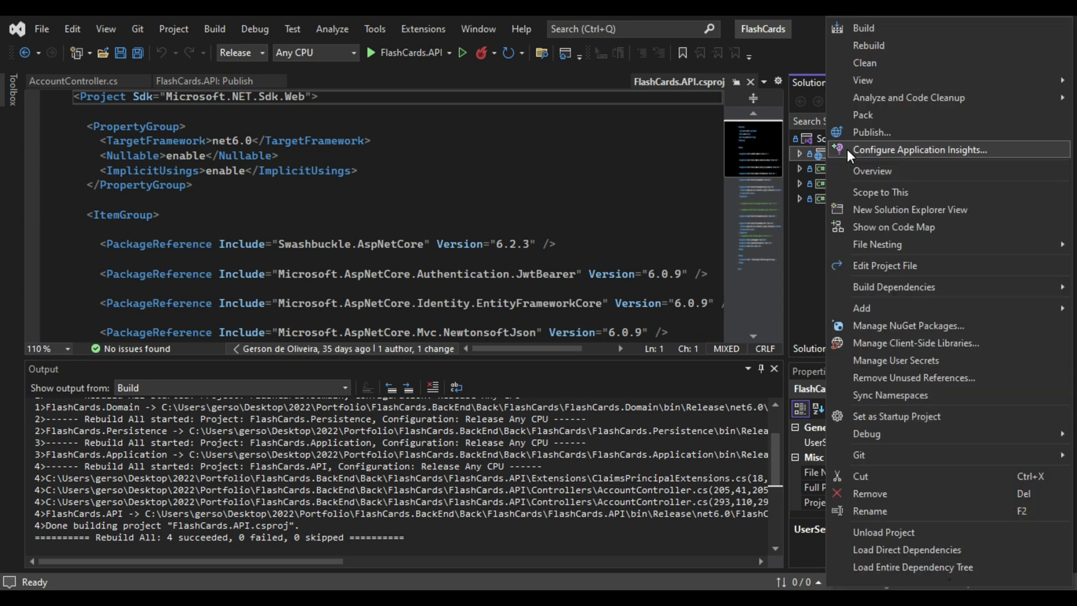
pyautogui.click(879, 130)
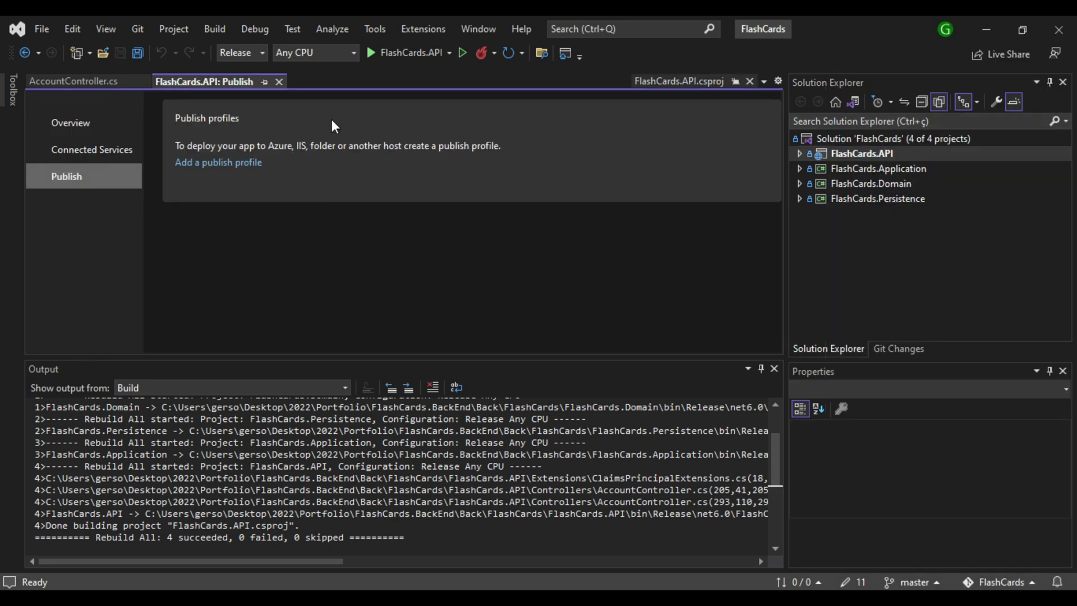
# Add a publish profile for FlashCards.API that targets Azure, with Azure App Service (Windows) as the specific target
pyautogui.click(229, 165)
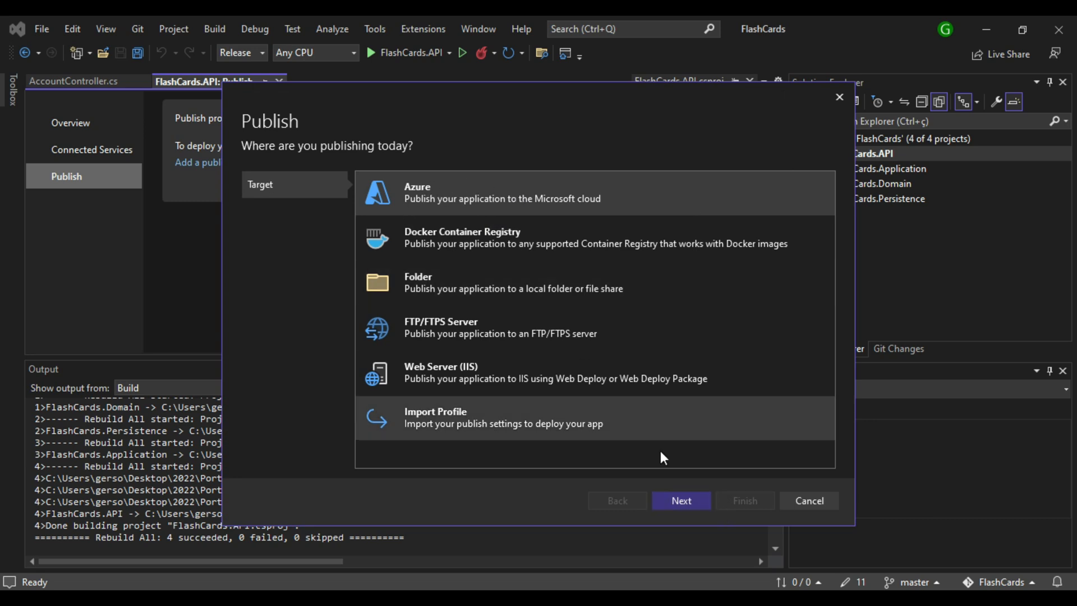
pyautogui.click(696, 500)
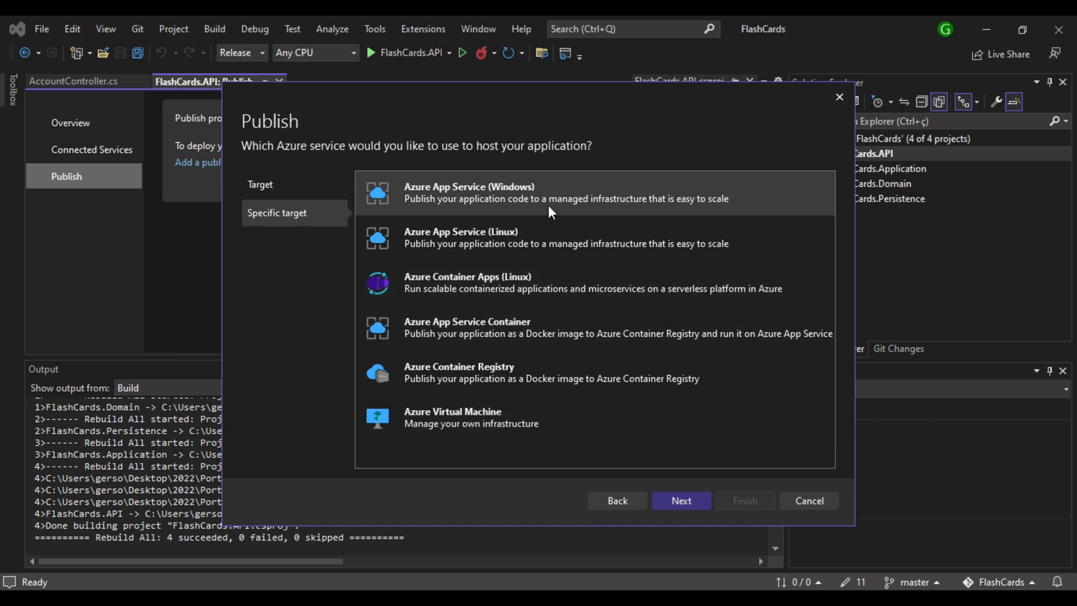
pyautogui.click(547, 237)
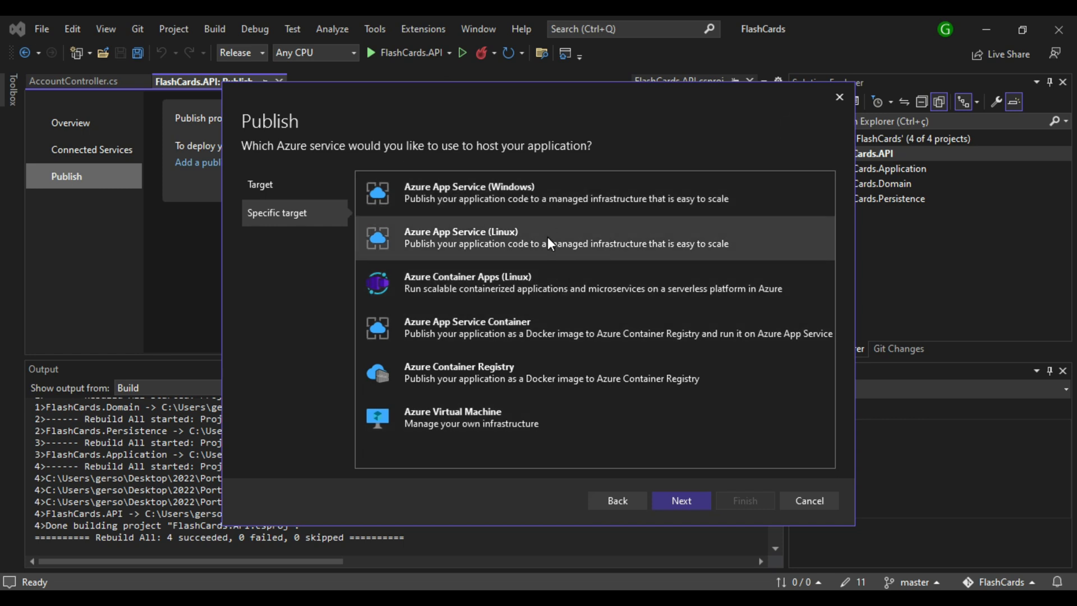
pyautogui.click(691, 501)
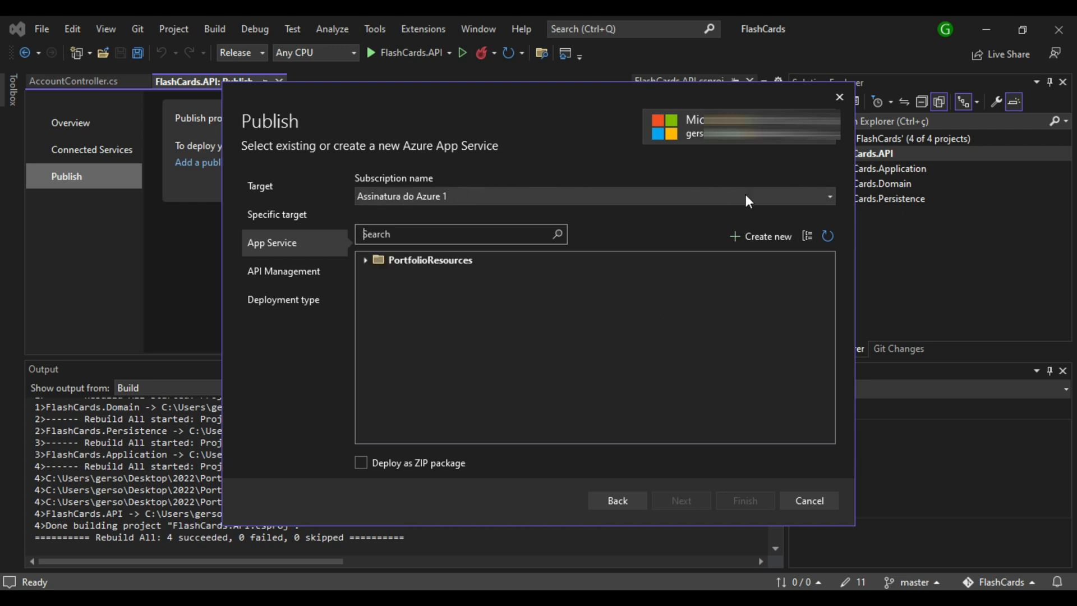
# Choose the AzureBackendWIN app service in the PortfolioResources group as the publishing destination
pyautogui.click(364, 259)
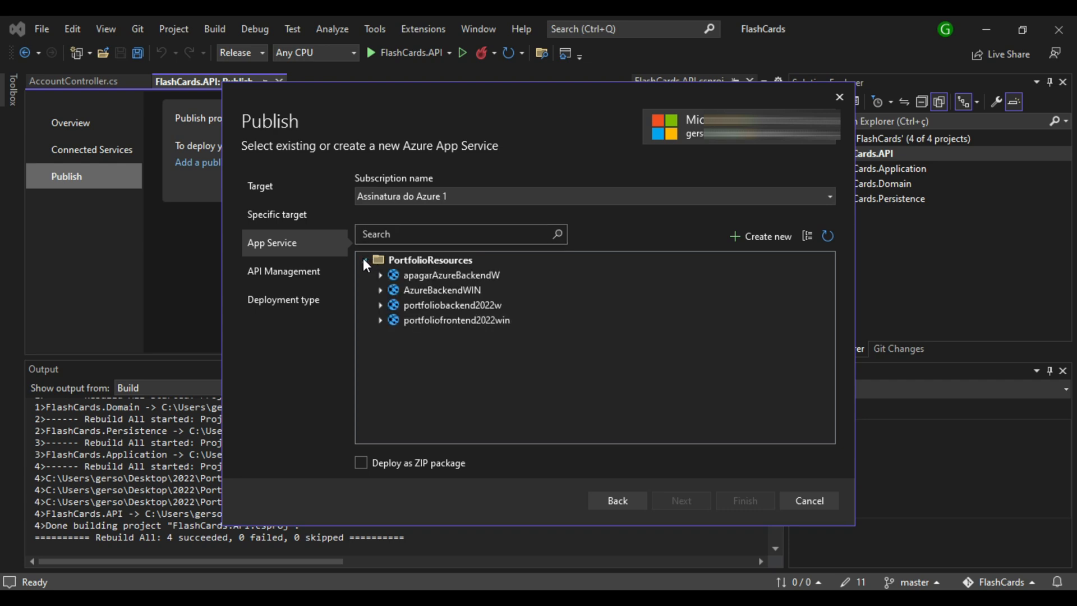
pyautogui.click(422, 260)
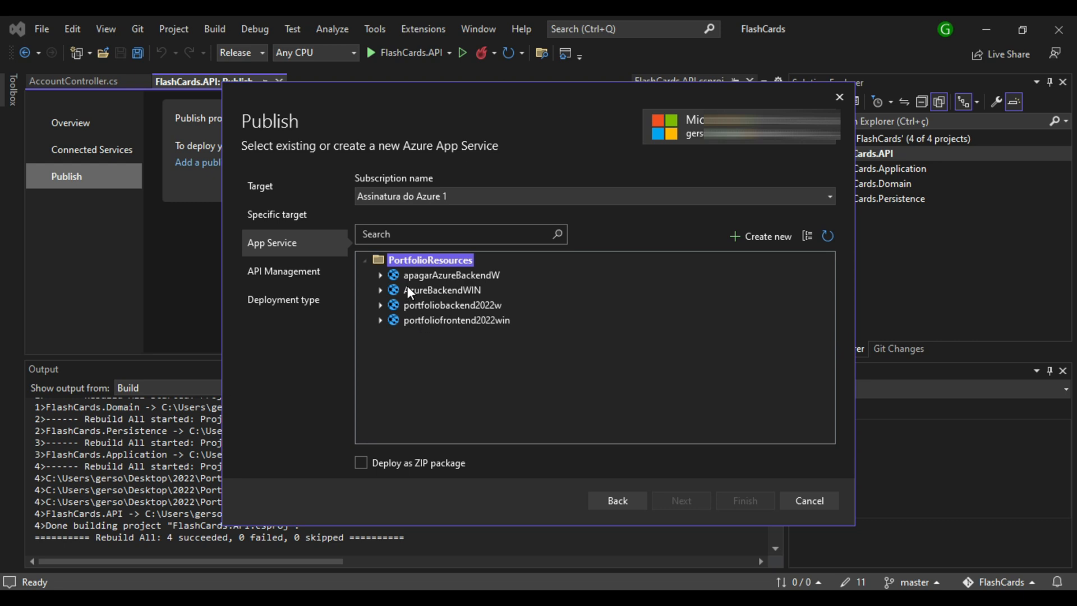
pyautogui.click(422, 292)
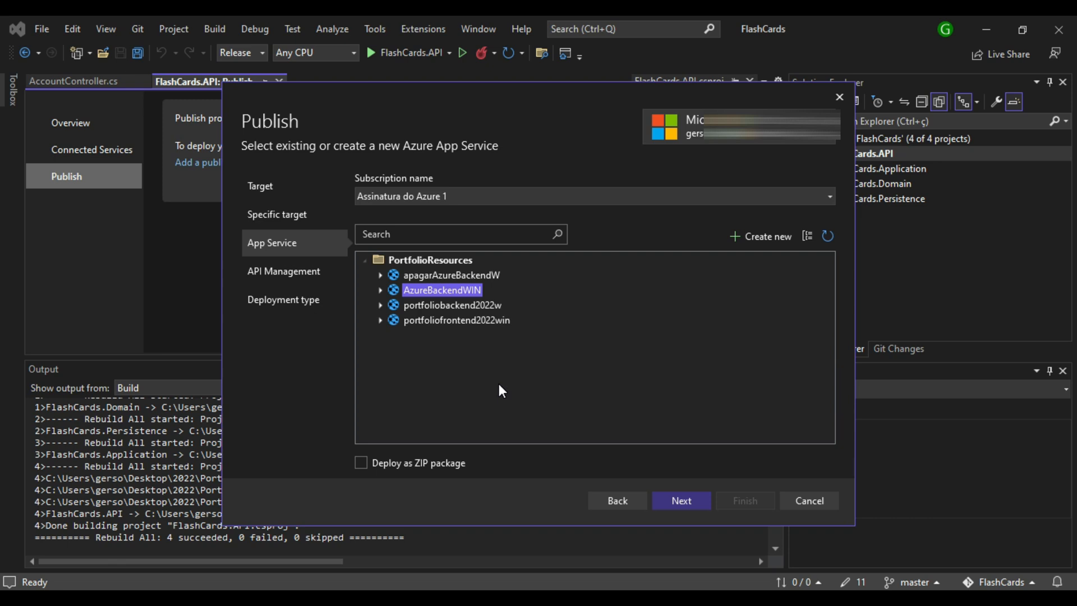
pyautogui.click(691, 504)
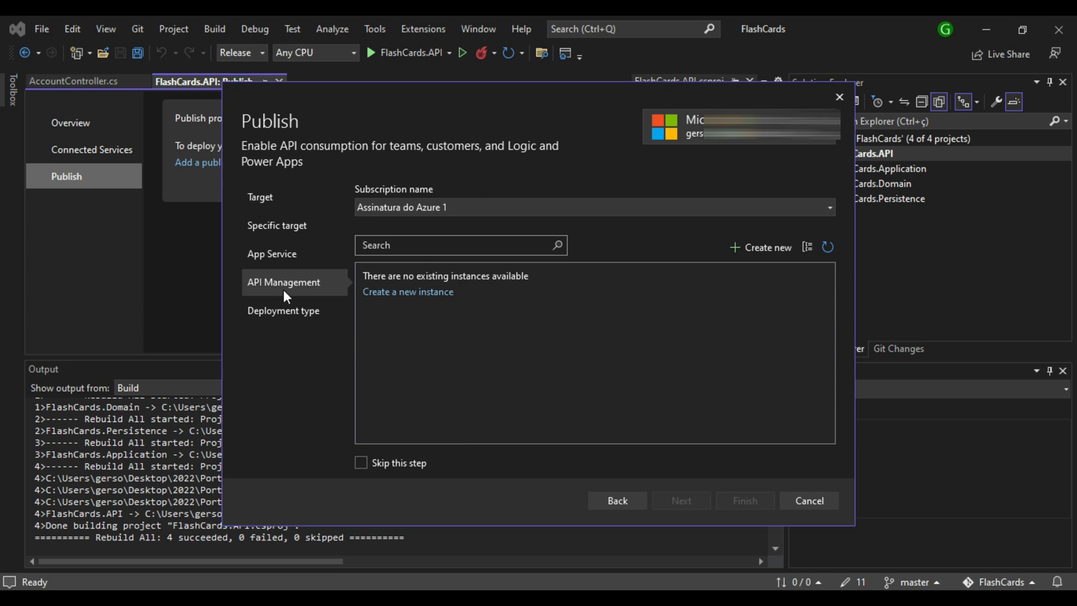
# Skip the API Management stage, finish creating the publish profile, and close the creation progress dialog
pyautogui.click(362, 463)
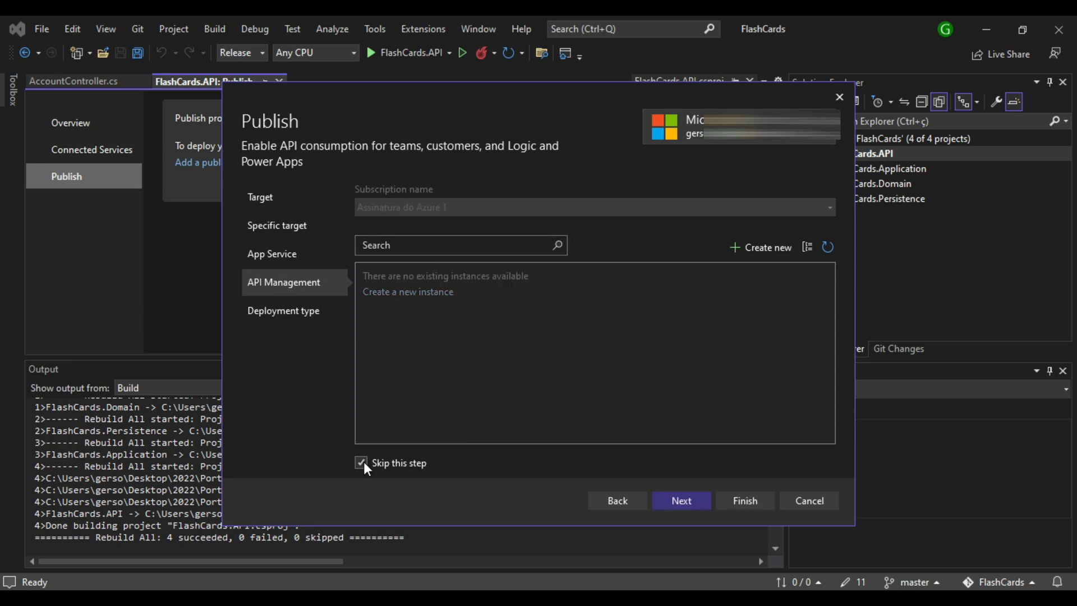
pyautogui.click(758, 503)
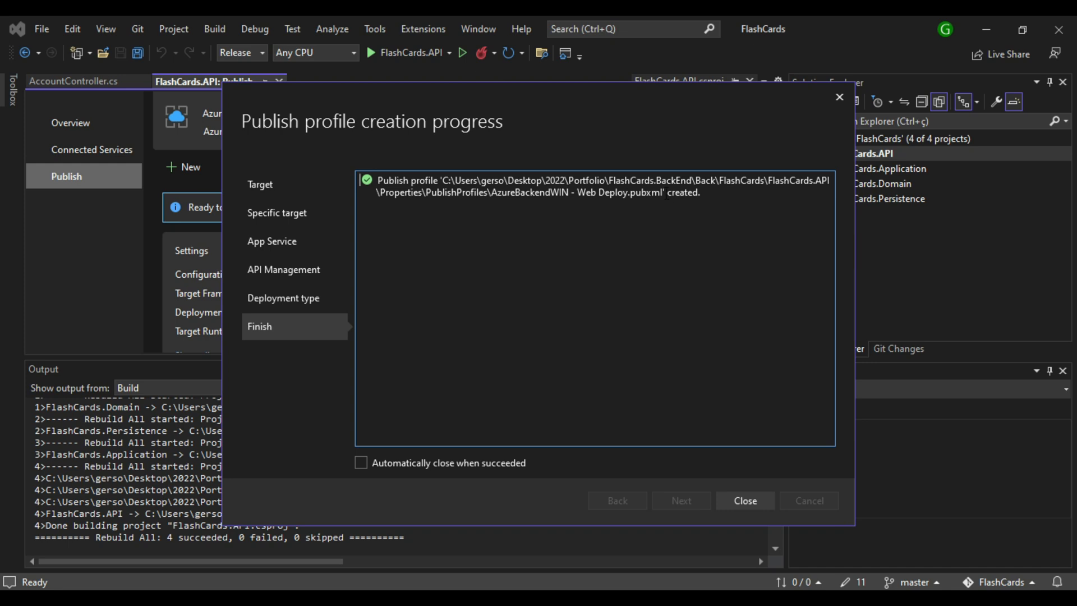
pyautogui.moveTo(667, 193); pyautogui.dragTo(578, 192)
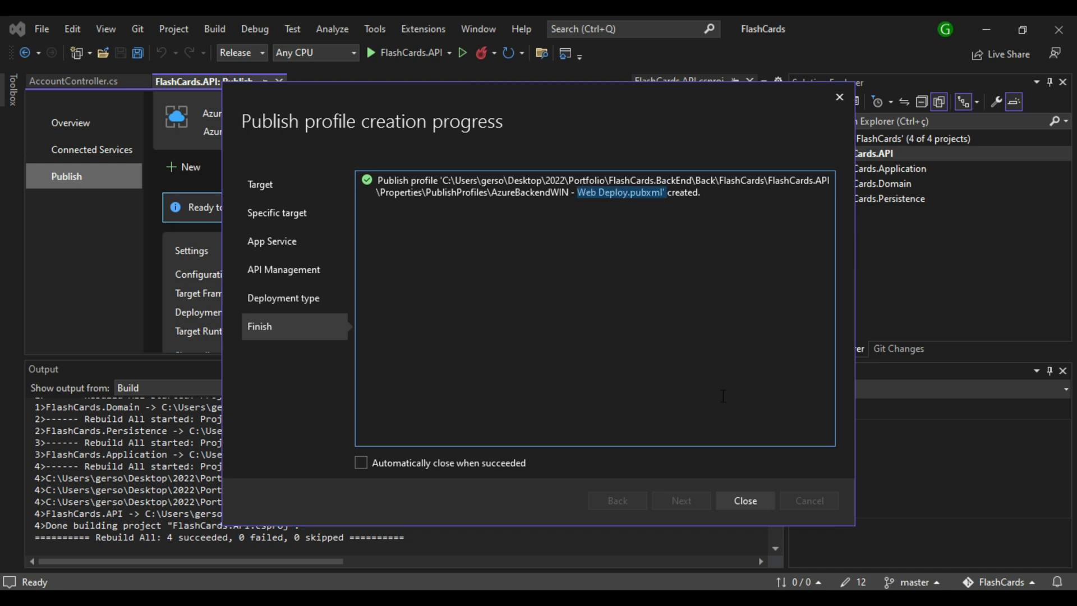
pyautogui.click(746, 500)
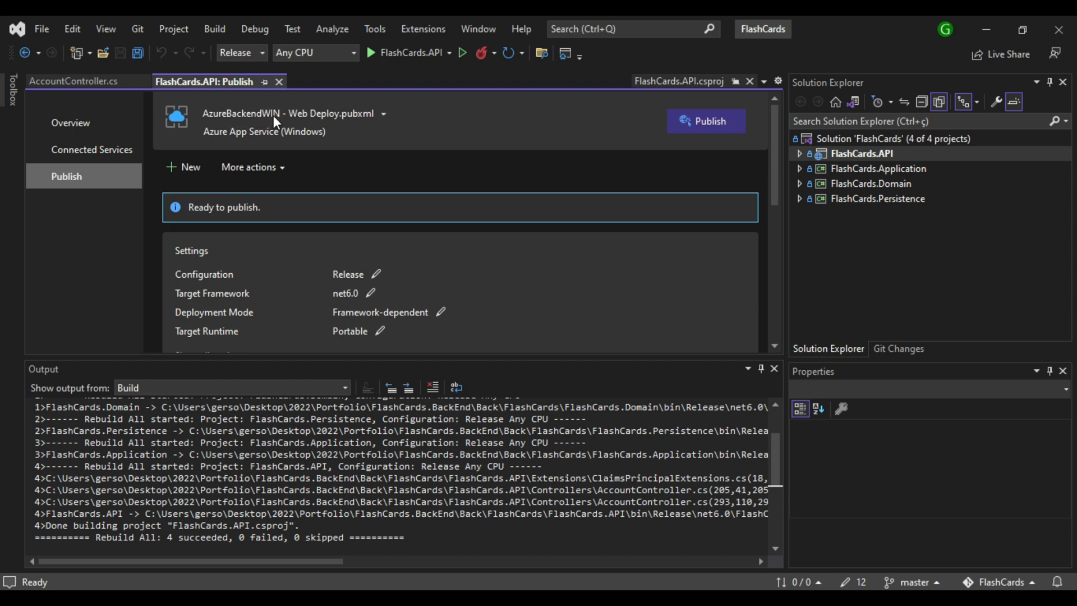
# Publish FlashCards.API to AzureBackendWIN with the Web Deploy profile and check the publish messages in the build output
pyautogui.click(701, 123)
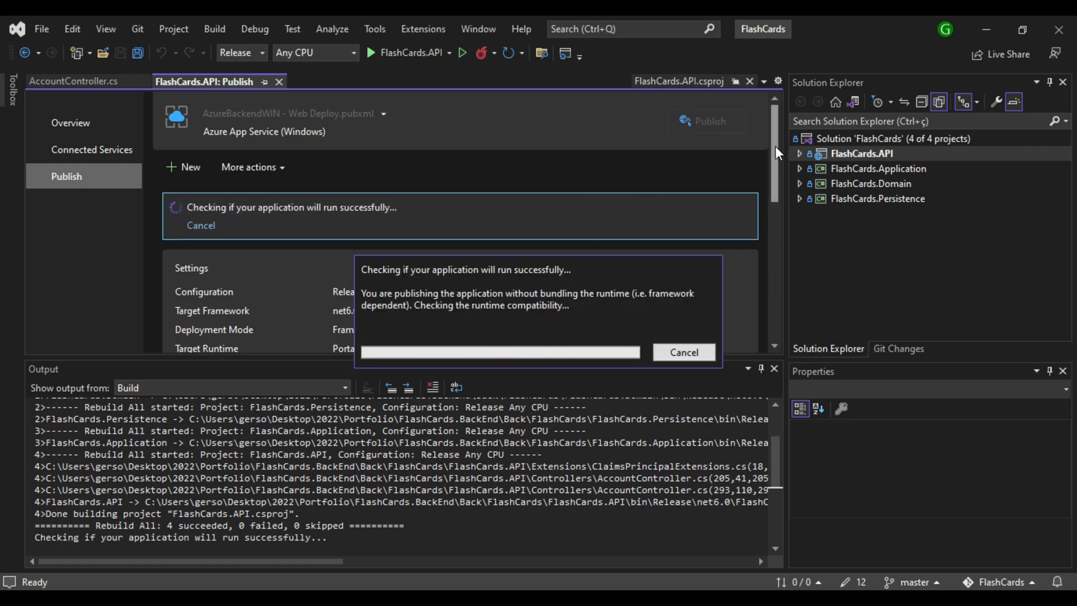
pyautogui.scroll(-2, 777, 147)
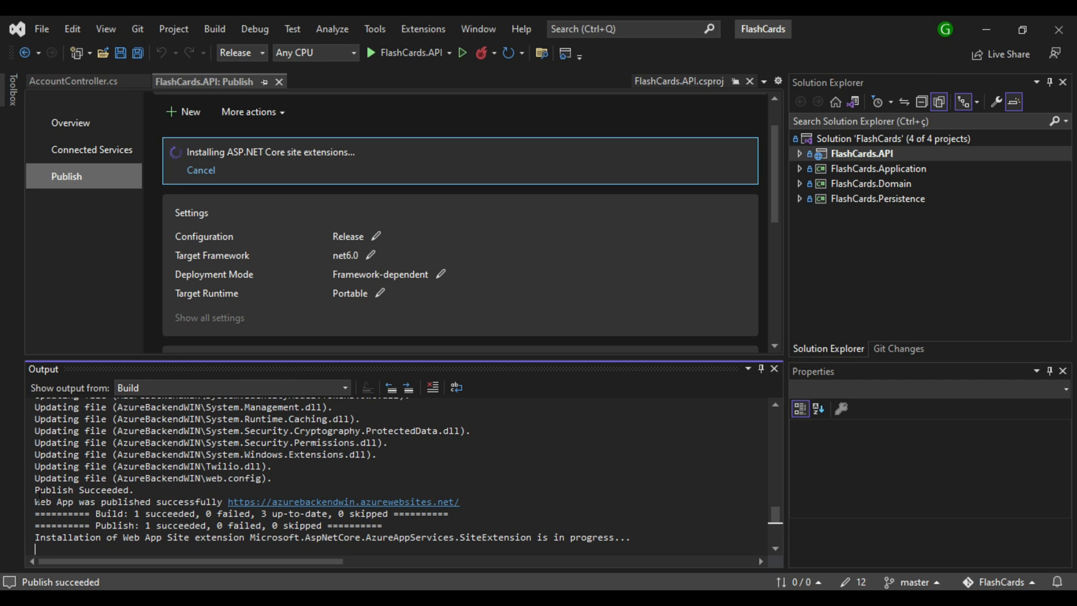
pyautogui.moveTo(36, 502); pyautogui.dragTo(466, 514)
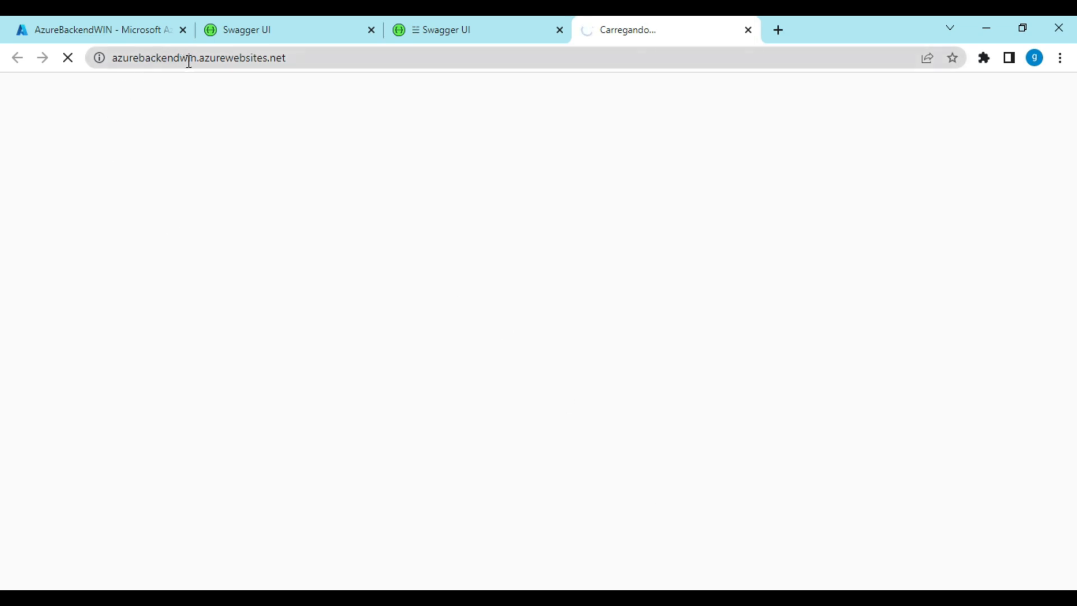
# Open the /swagger page of the deployed site azurebackendwin.azurewebsites.net in the new browser tab
pyautogui.click(327, 59)
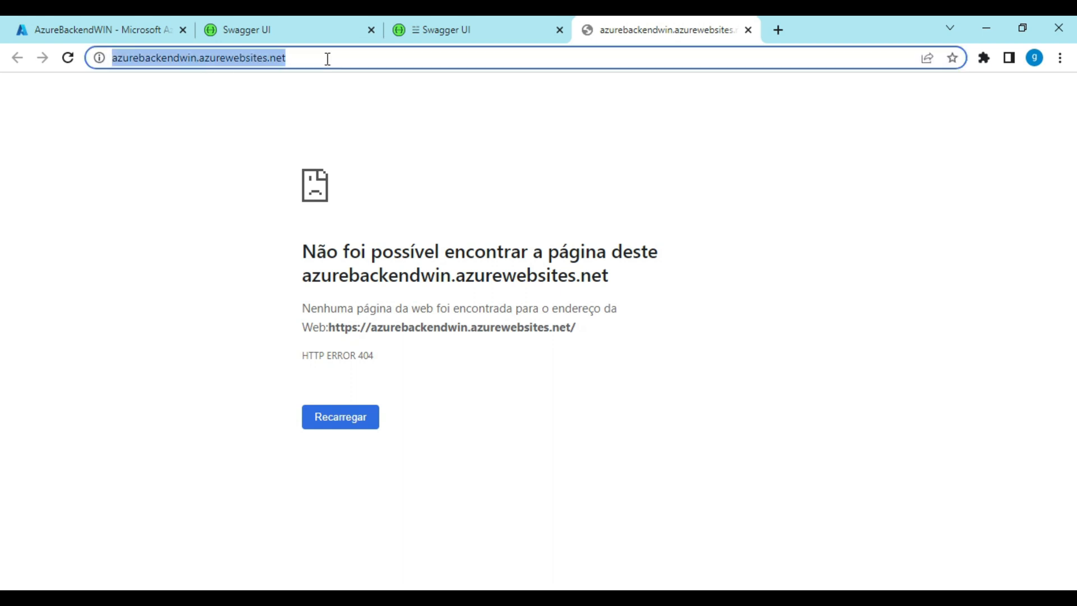
pyautogui.click(328, 59)
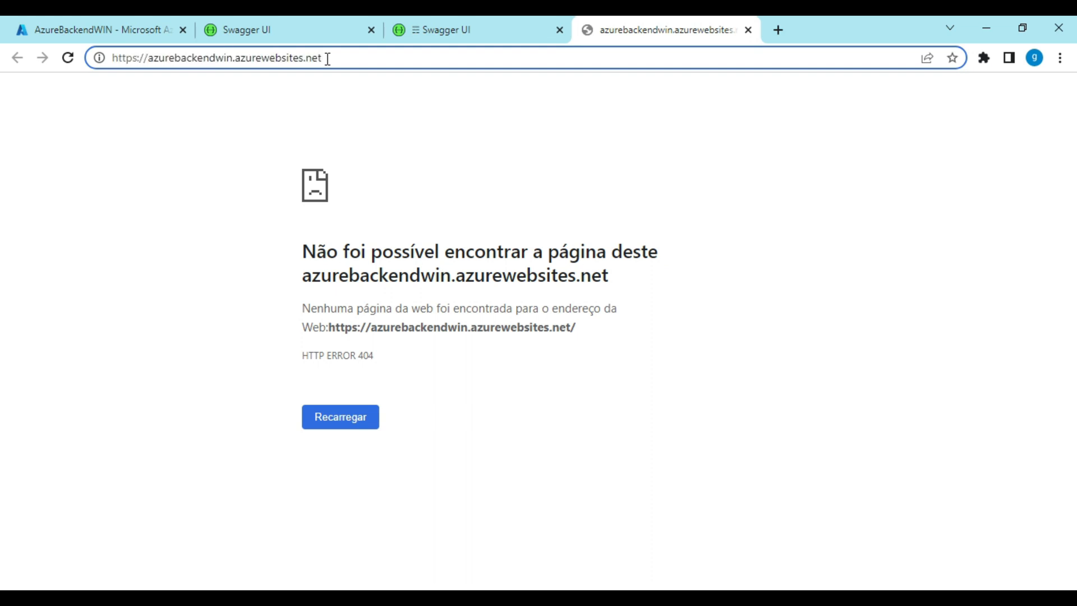
pyautogui.write('/swagger')
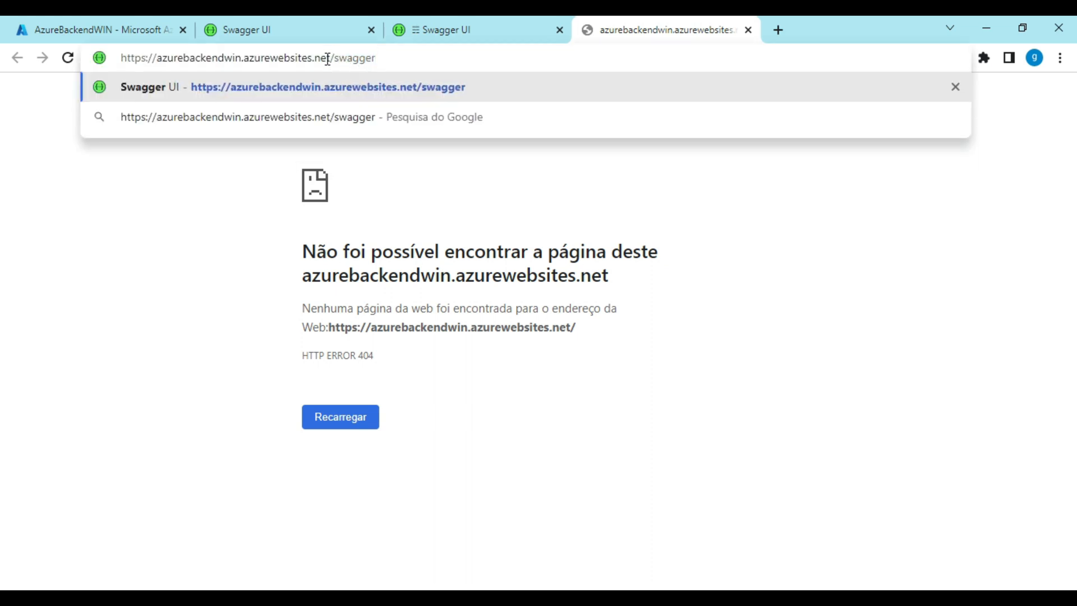
pyautogui.press('Return')
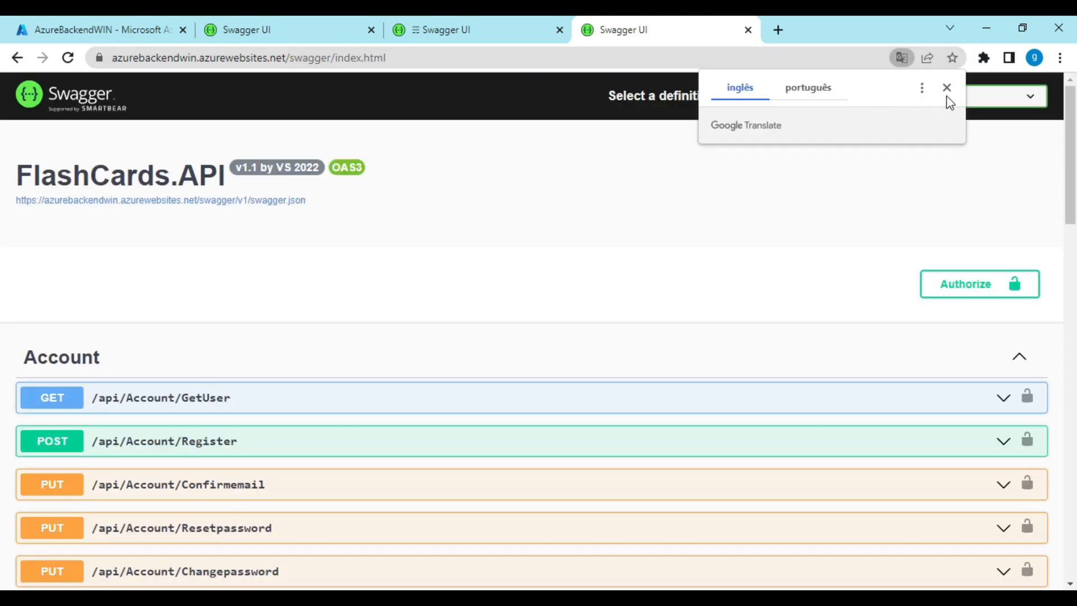
# Dismiss the translation popup, look for Login2 among the deployed Account endpoints, and check the azurebackendwin host in the page address
pyautogui.click(947, 89)
pyautogui.scroll(-3, 390, 290)
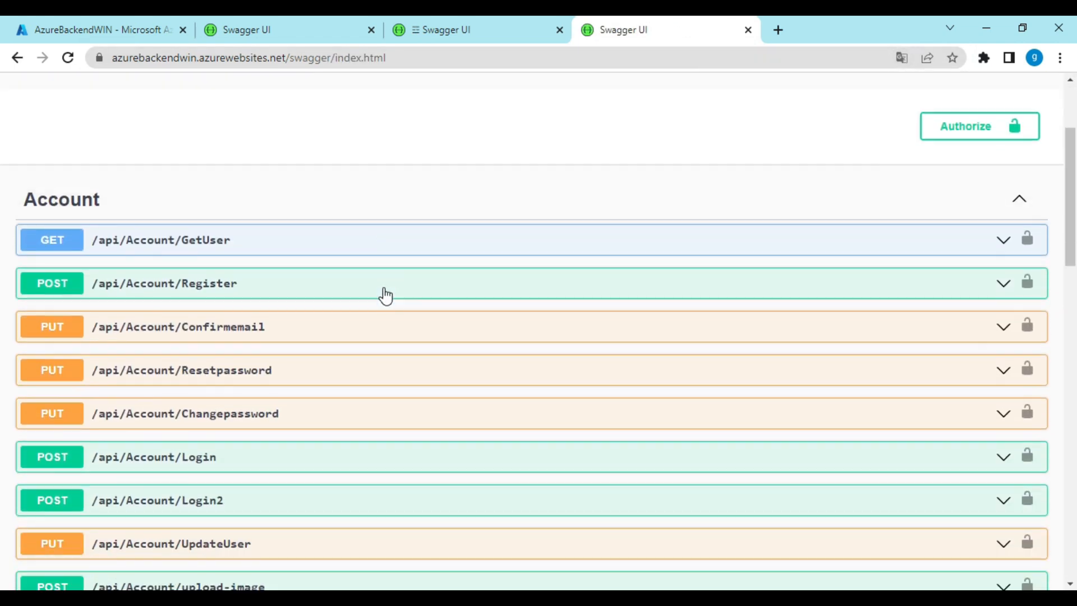
pyautogui.scroll(-1, 385, 293)
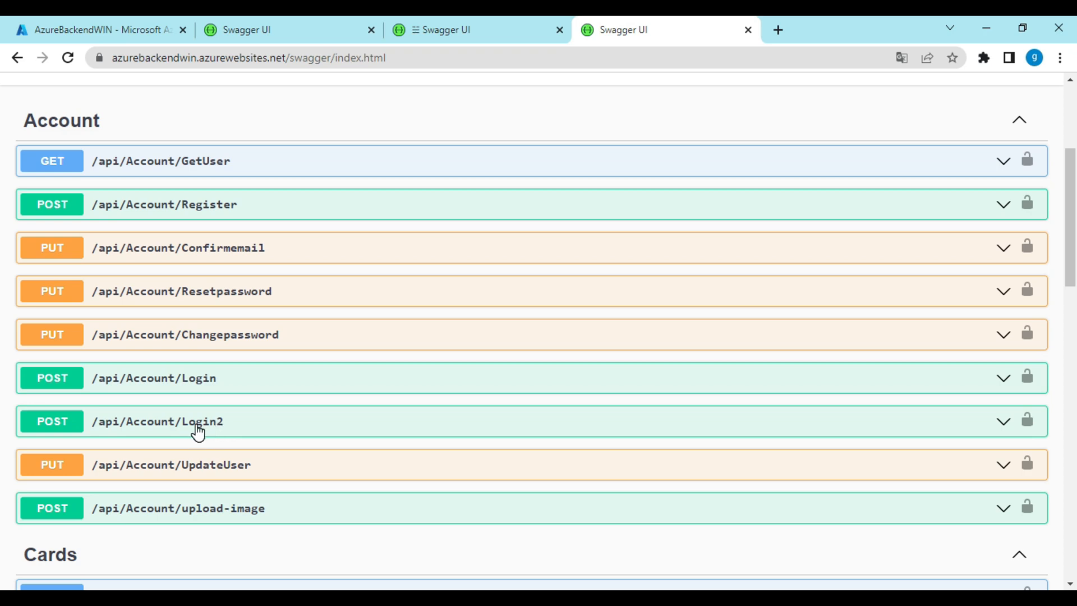
pyautogui.scroll(5, 190, 78)
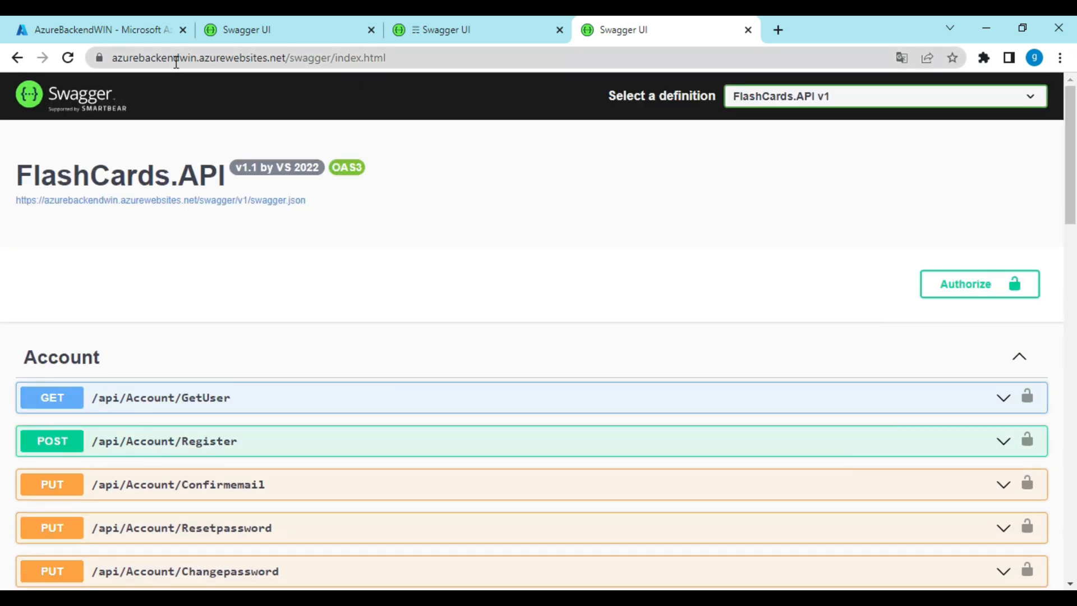
pyautogui.click(149, 59)
pyautogui.doubleClick(149, 59)
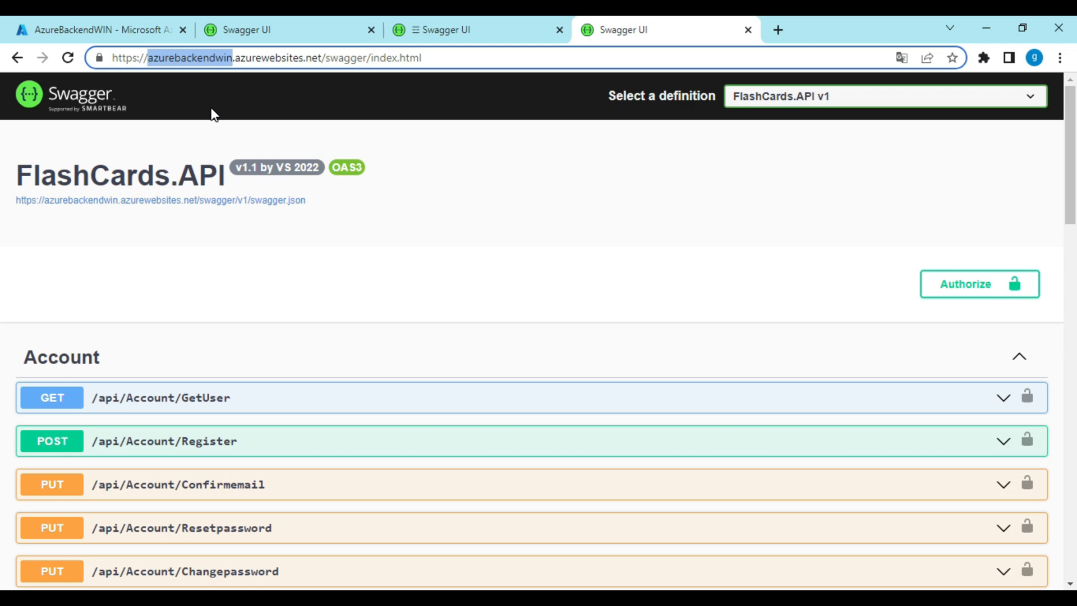
# Reload the earlier browser tab of the deployed Swagger page and check its Account section for the Login2 endpoint
pyautogui.hotkey('ctrl', '2')
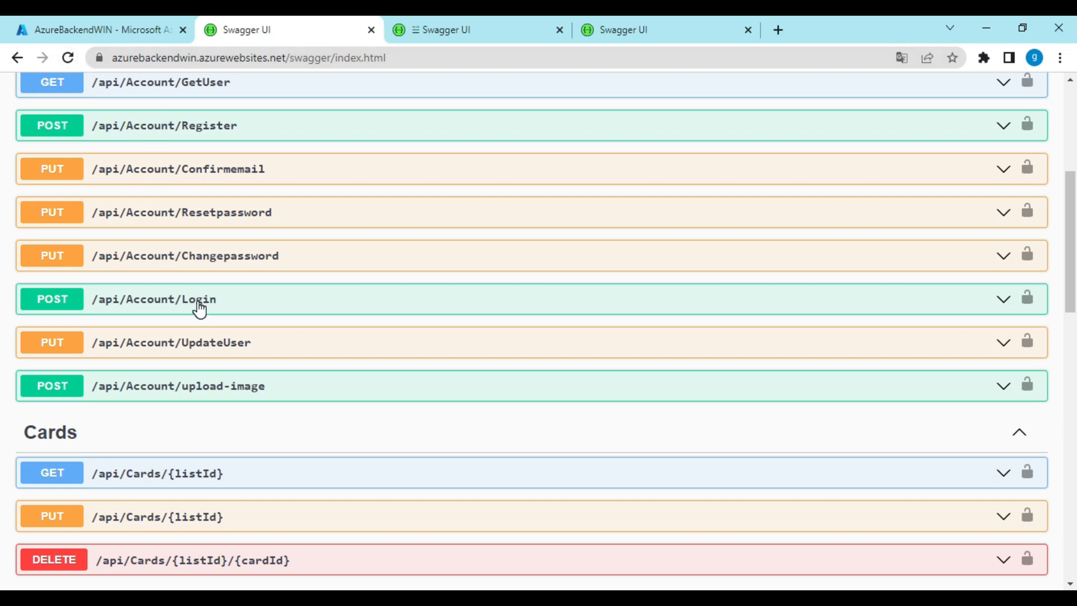
pyautogui.click(67, 58)
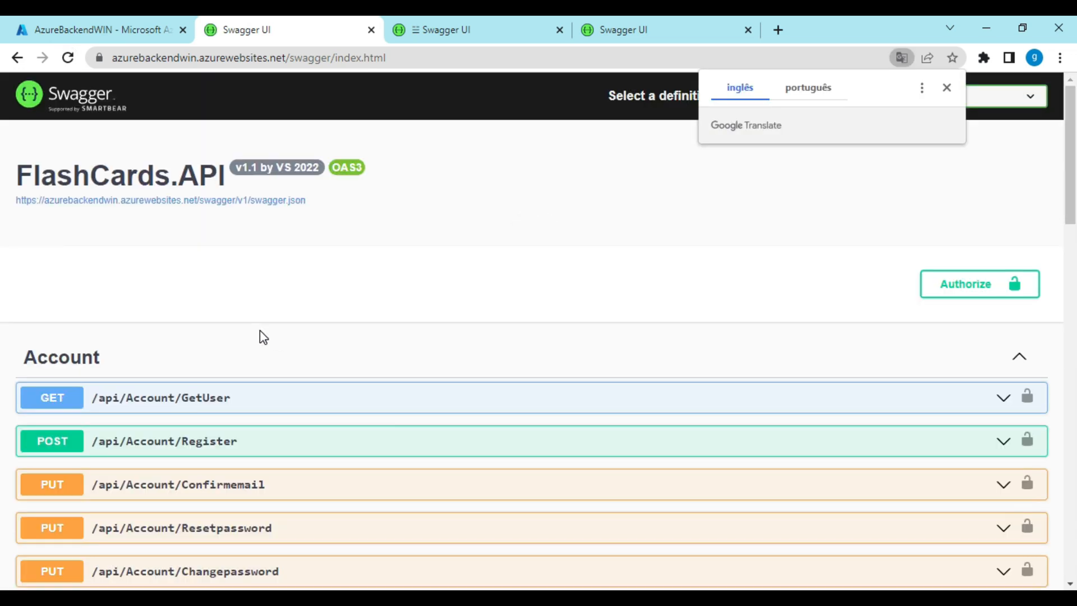
pyautogui.scroll(-1, 258, 294)
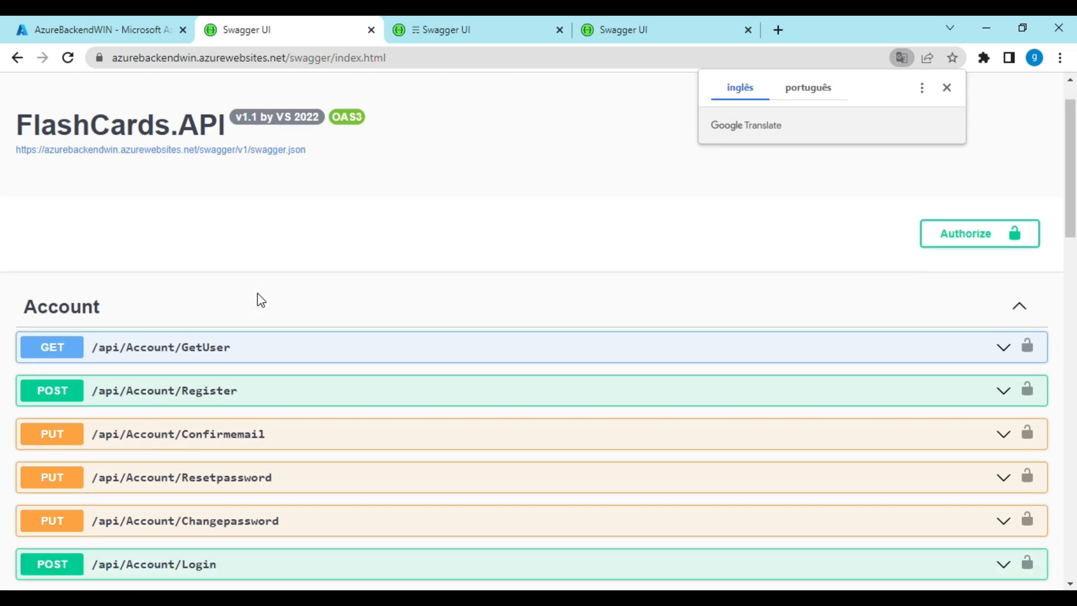
pyautogui.scroll(-3, 261, 300)
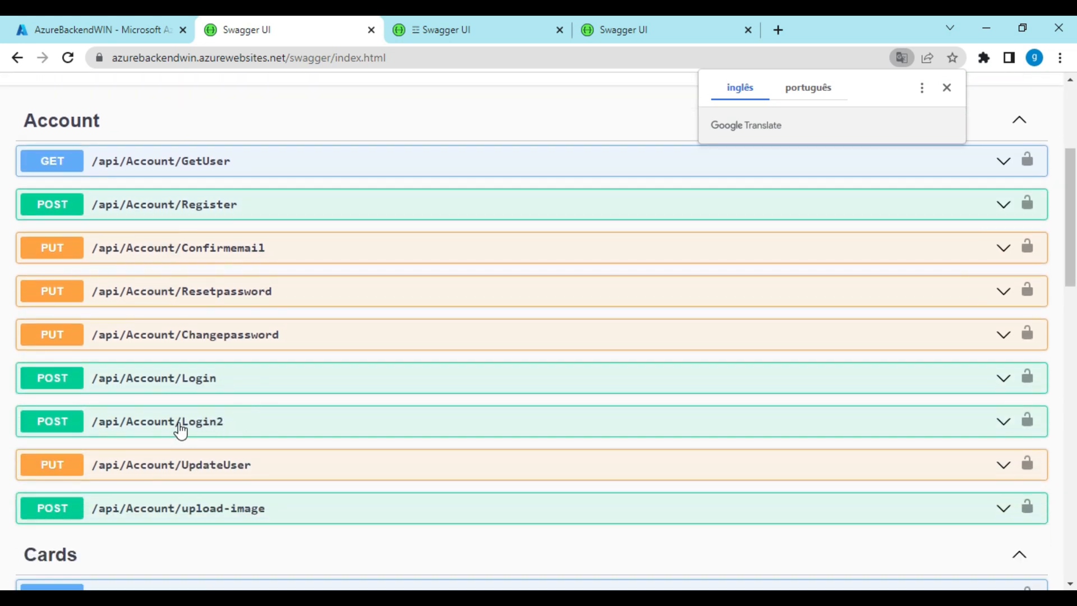
# Close the duplicate deployed Swagger tab, compare the Account endpoints on the localhost:7105 Swagger page, and minimize the browser
pyautogui.click(449, 22)
pyautogui.click(679, 29)
pyautogui.click(748, 30)
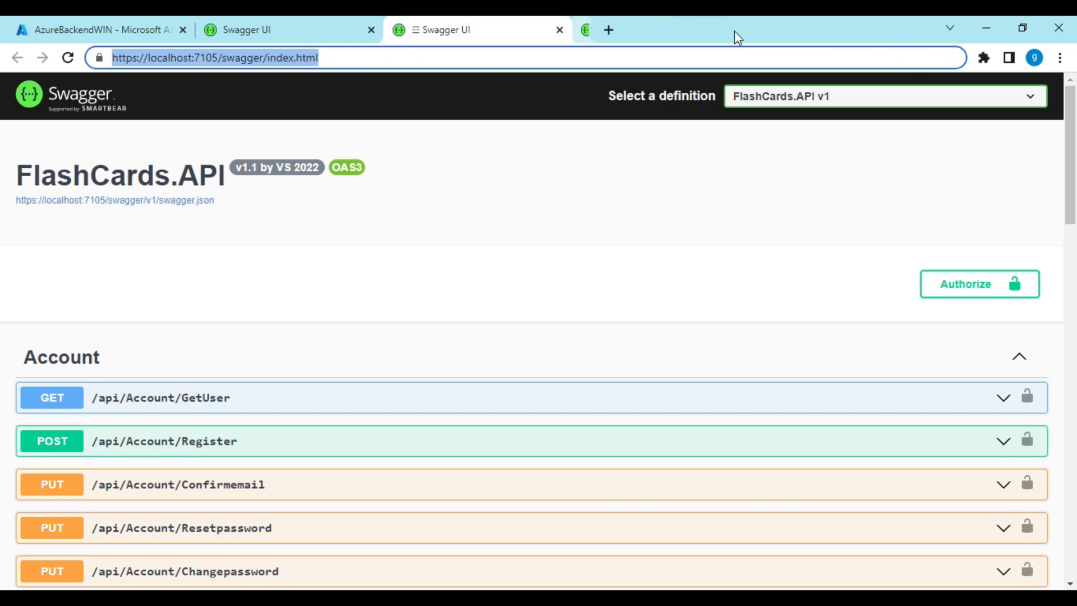
pyautogui.moveTo(303, 20)
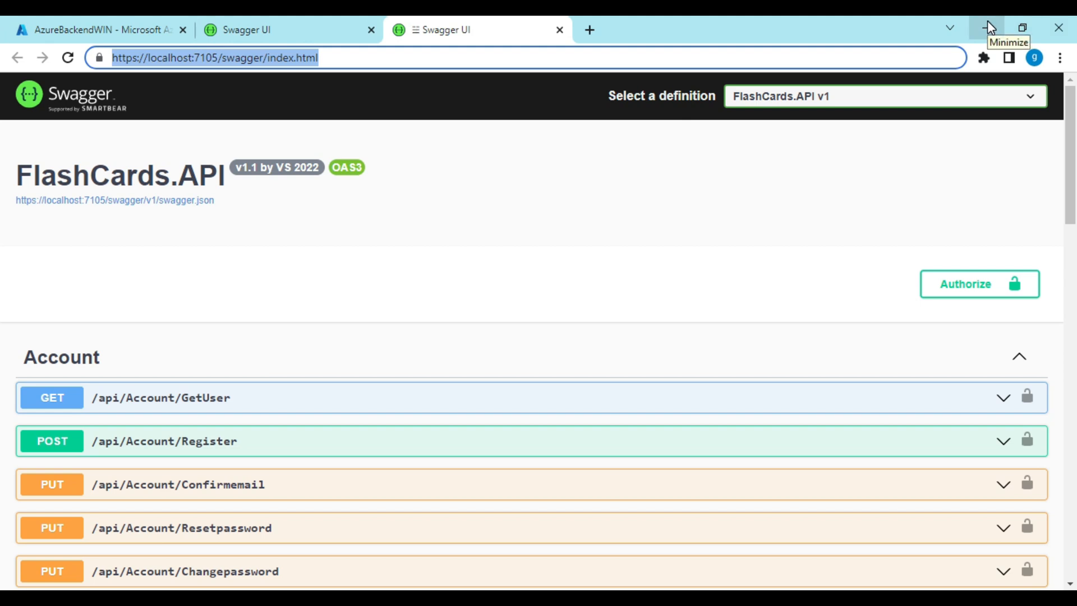
pyautogui.scroll(-4, 337, 533)
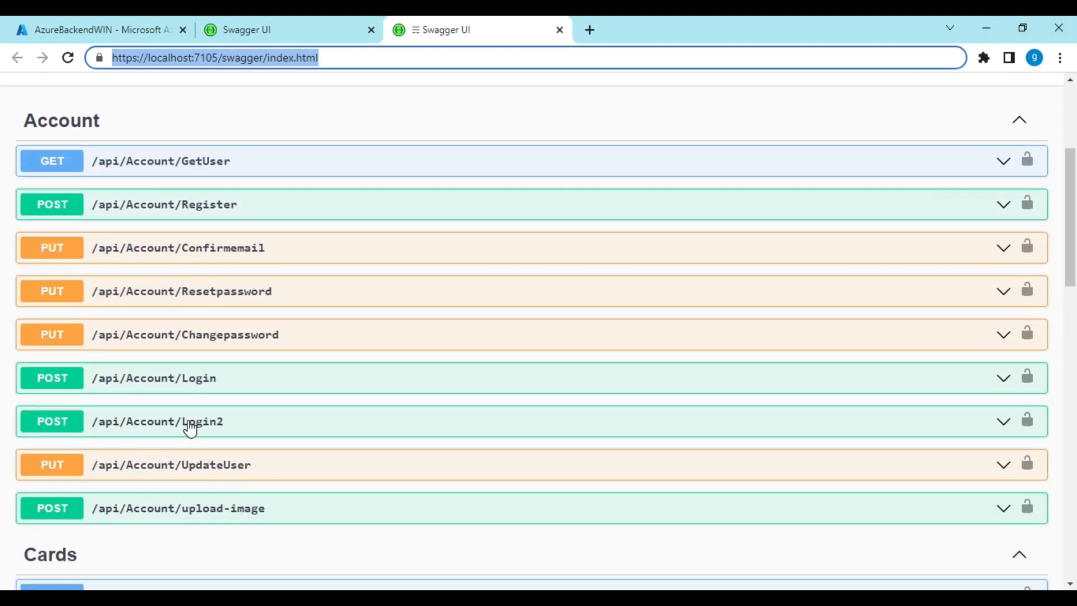
pyautogui.click(986, 28)
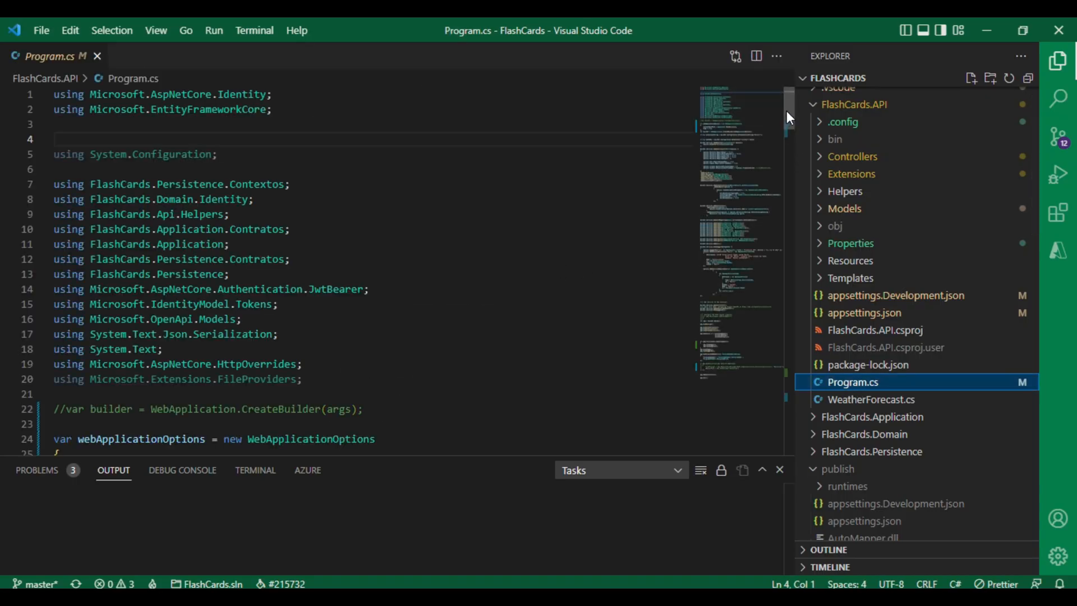
# Examine the AddSwaggerGen block and its version string in Program.cs in Visual Studio Code, and switch to the AZURE BASICS presentation in PowerPoint
pyautogui.moveTo(789, 118); pyautogui.dragTo(762, 288)
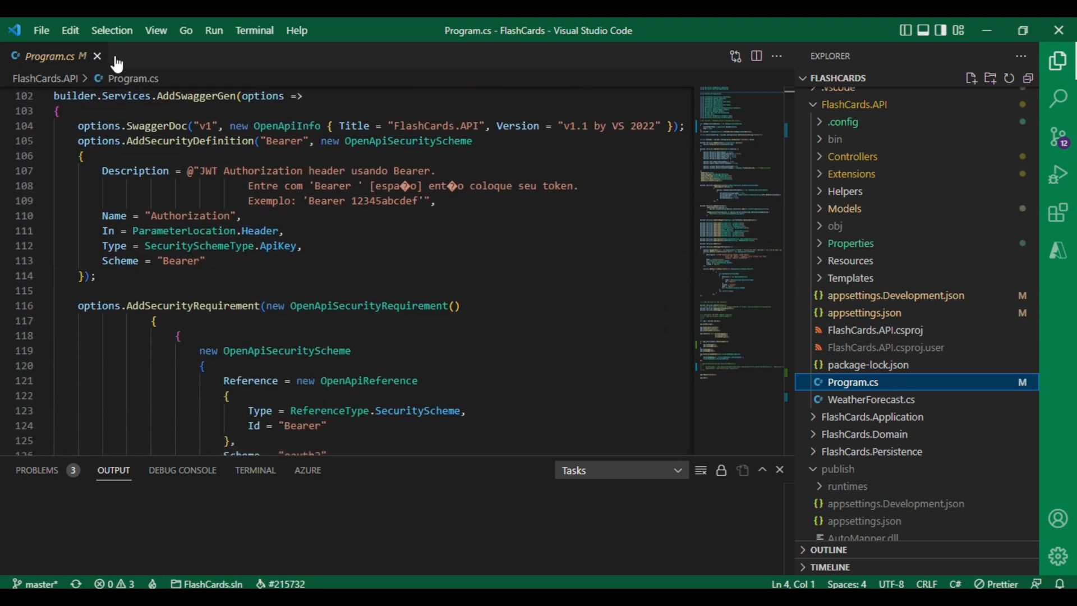
pyautogui.scroll(1, 389, 127)
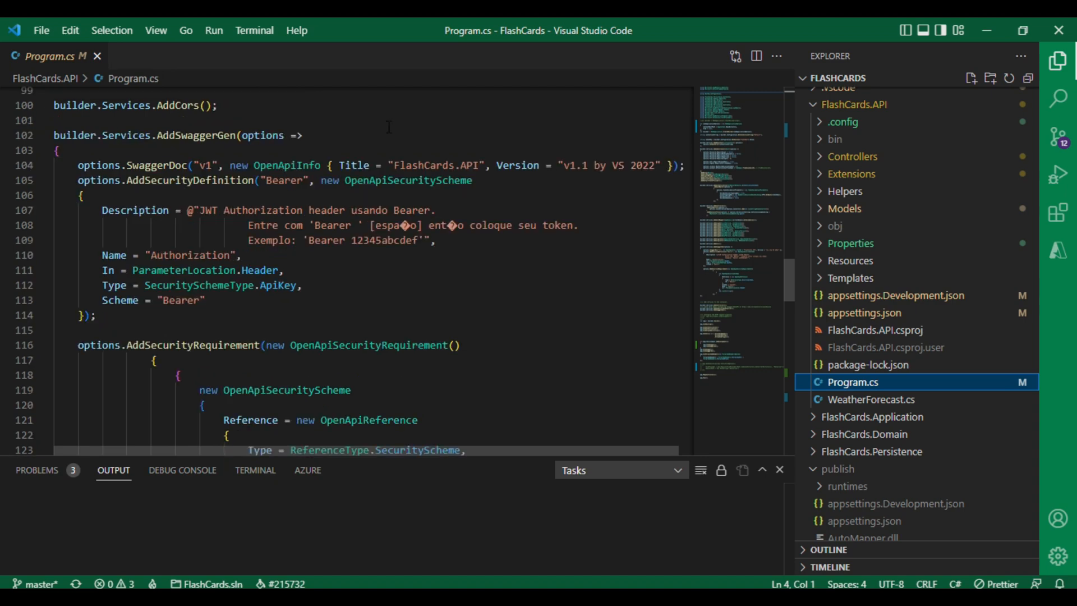
pyautogui.moveTo(163, 135); pyautogui.dragTo(218, 136)
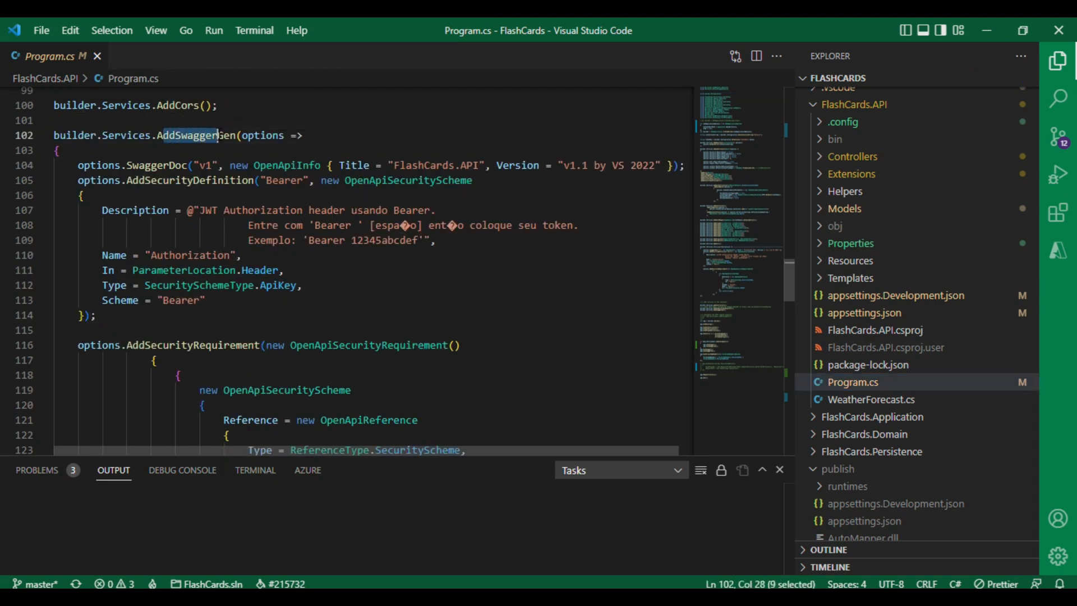
pyautogui.doubleClick(112, 135)
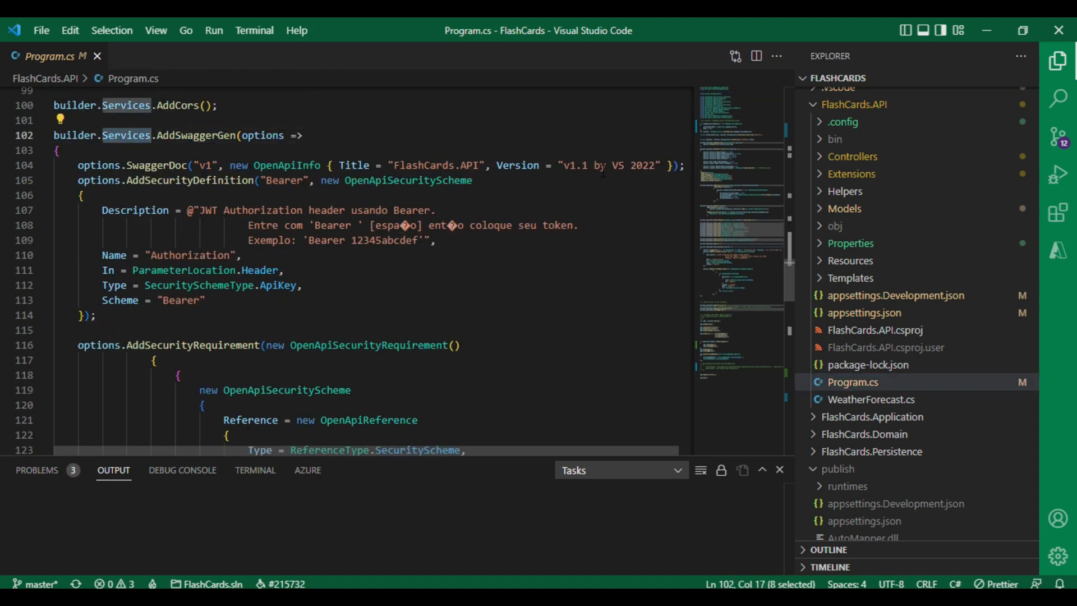
pyautogui.moveTo(564, 165); pyautogui.dragTo(654, 168)
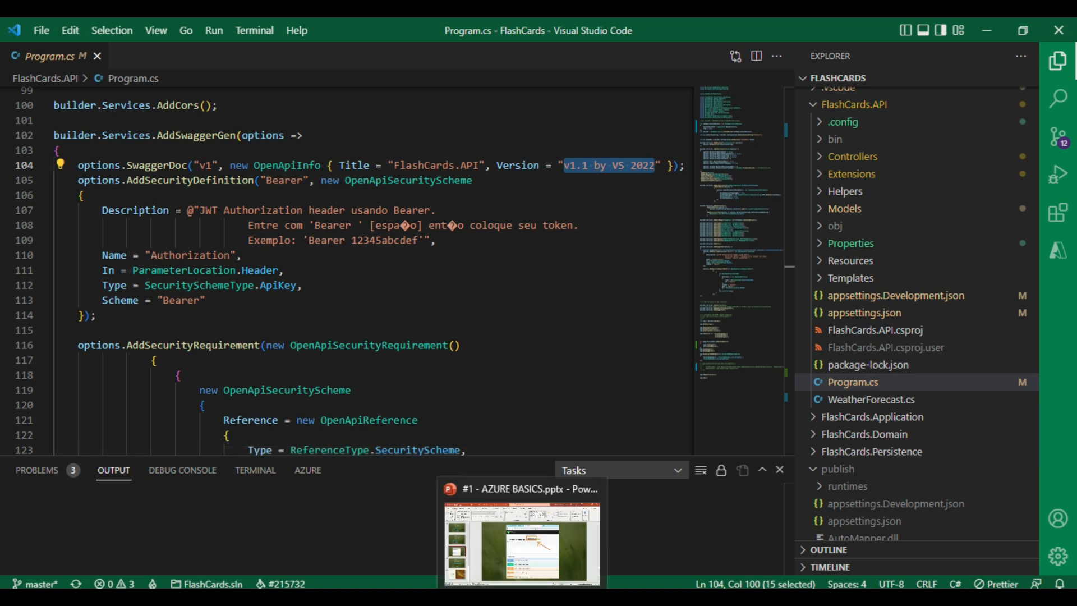
pyautogui.click(524, 525)
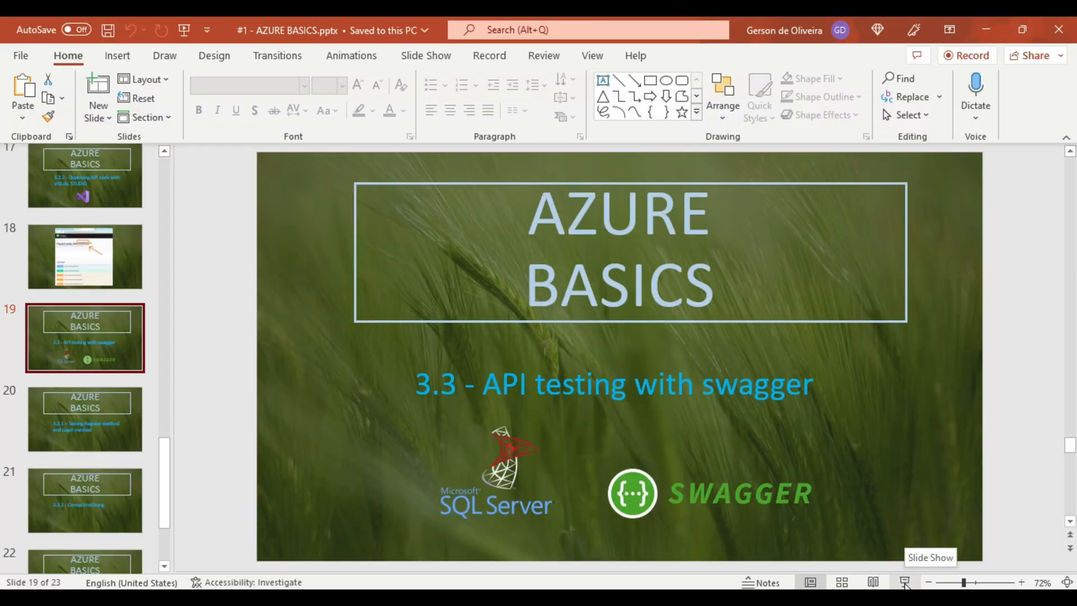